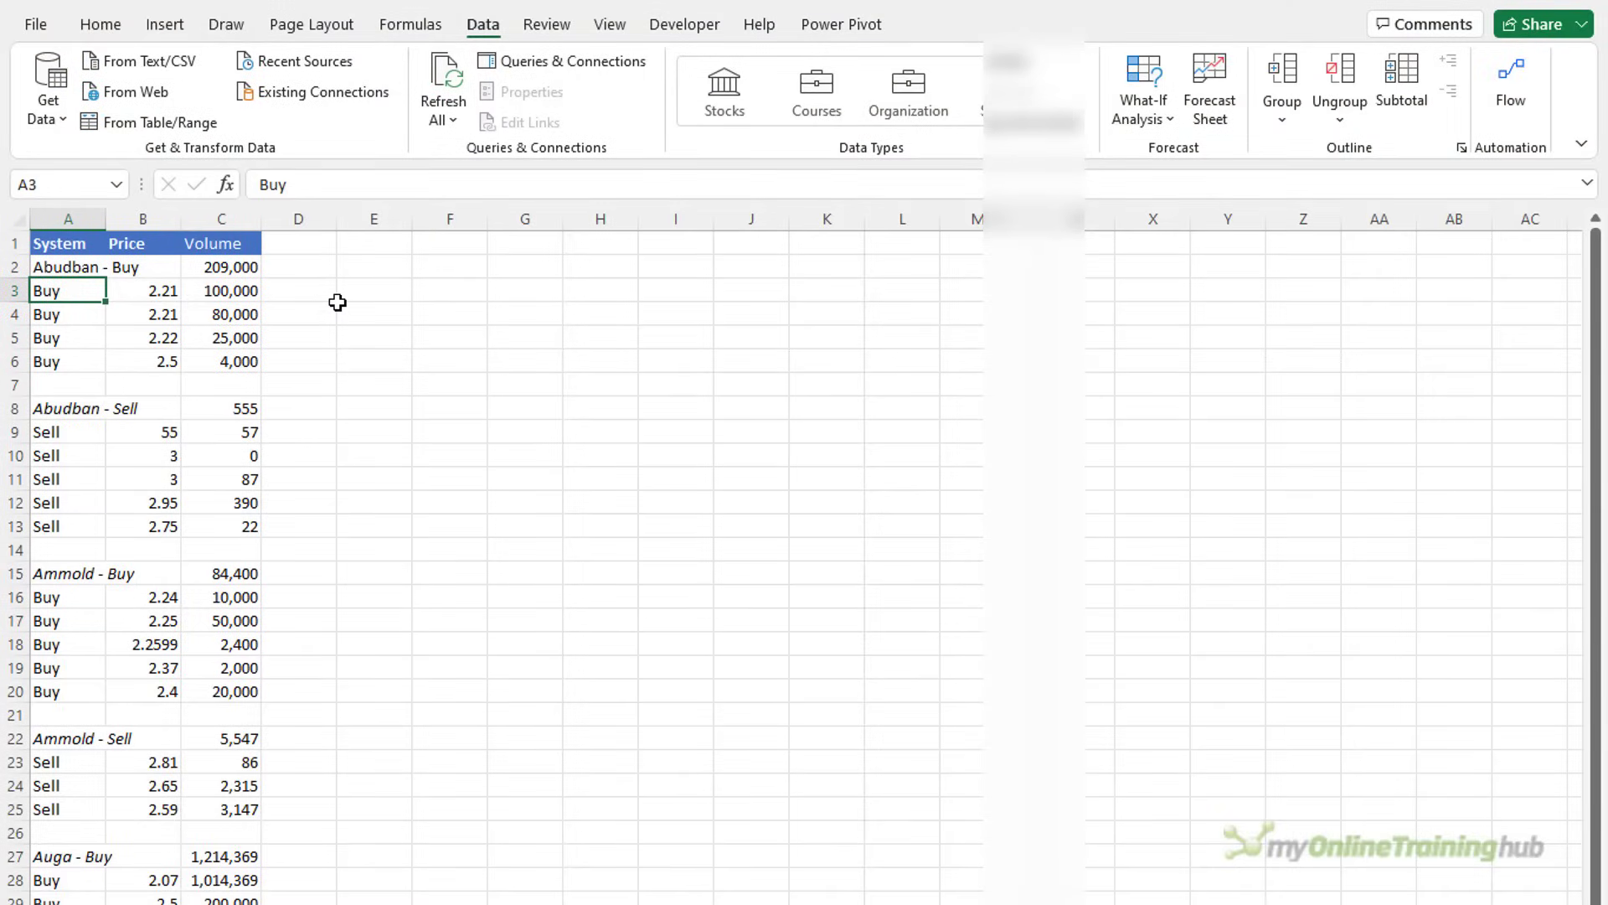
Step: Group the Abudban and Ammold Buy/Sell detail rows 3–6, 9–13, 16–20 and 23–25
left_click_drag(17, 290, 28, 360)
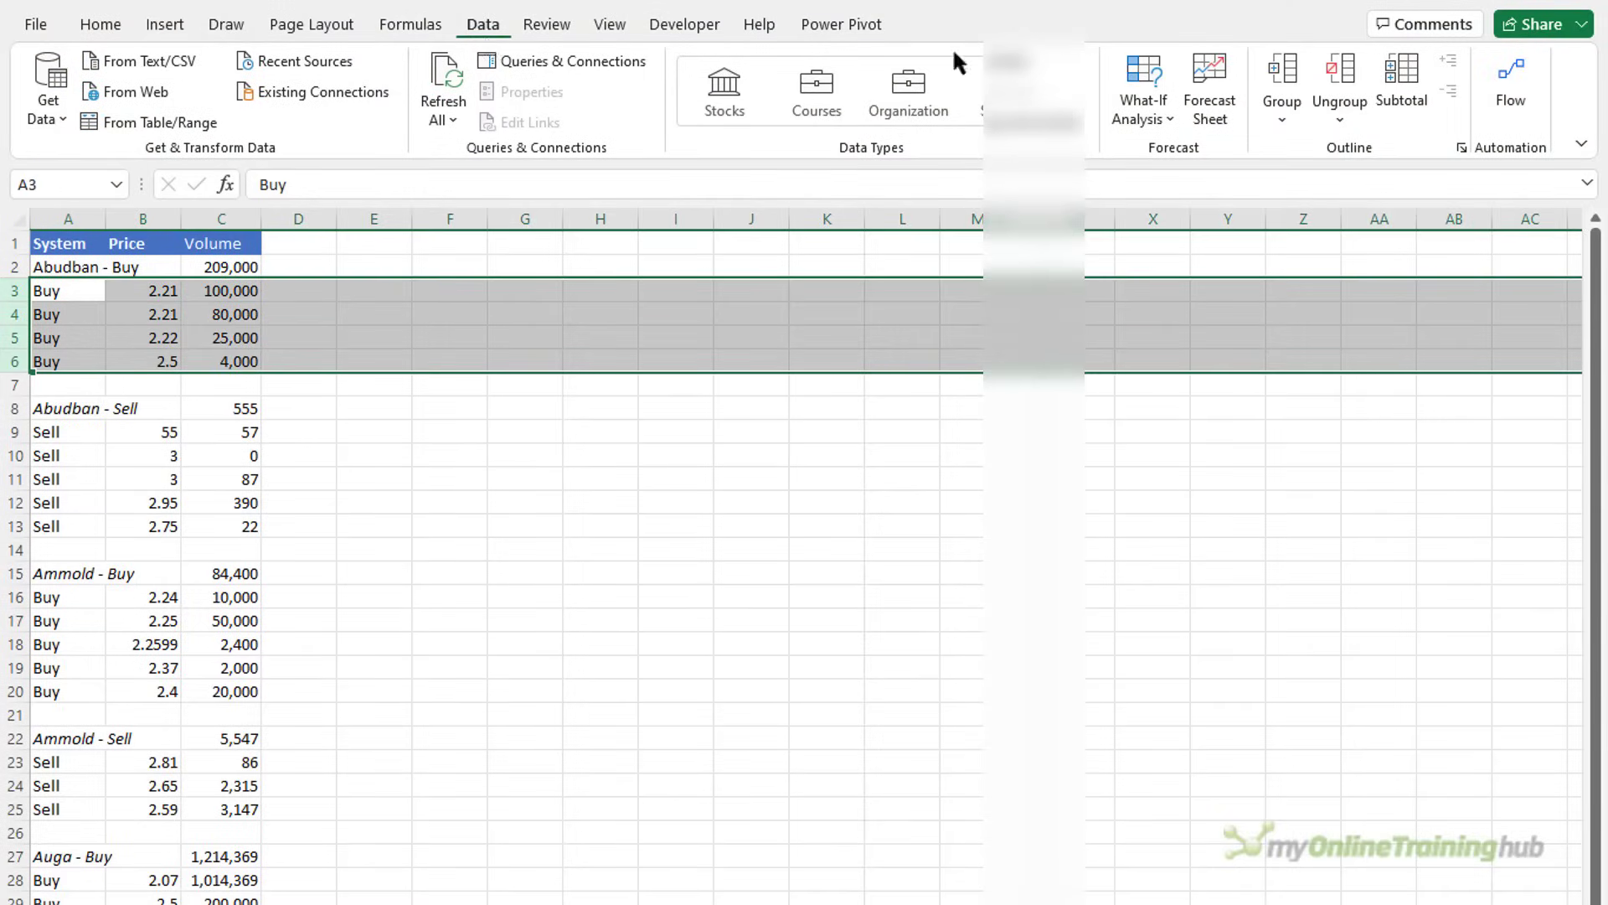
left_click(1293, 78)
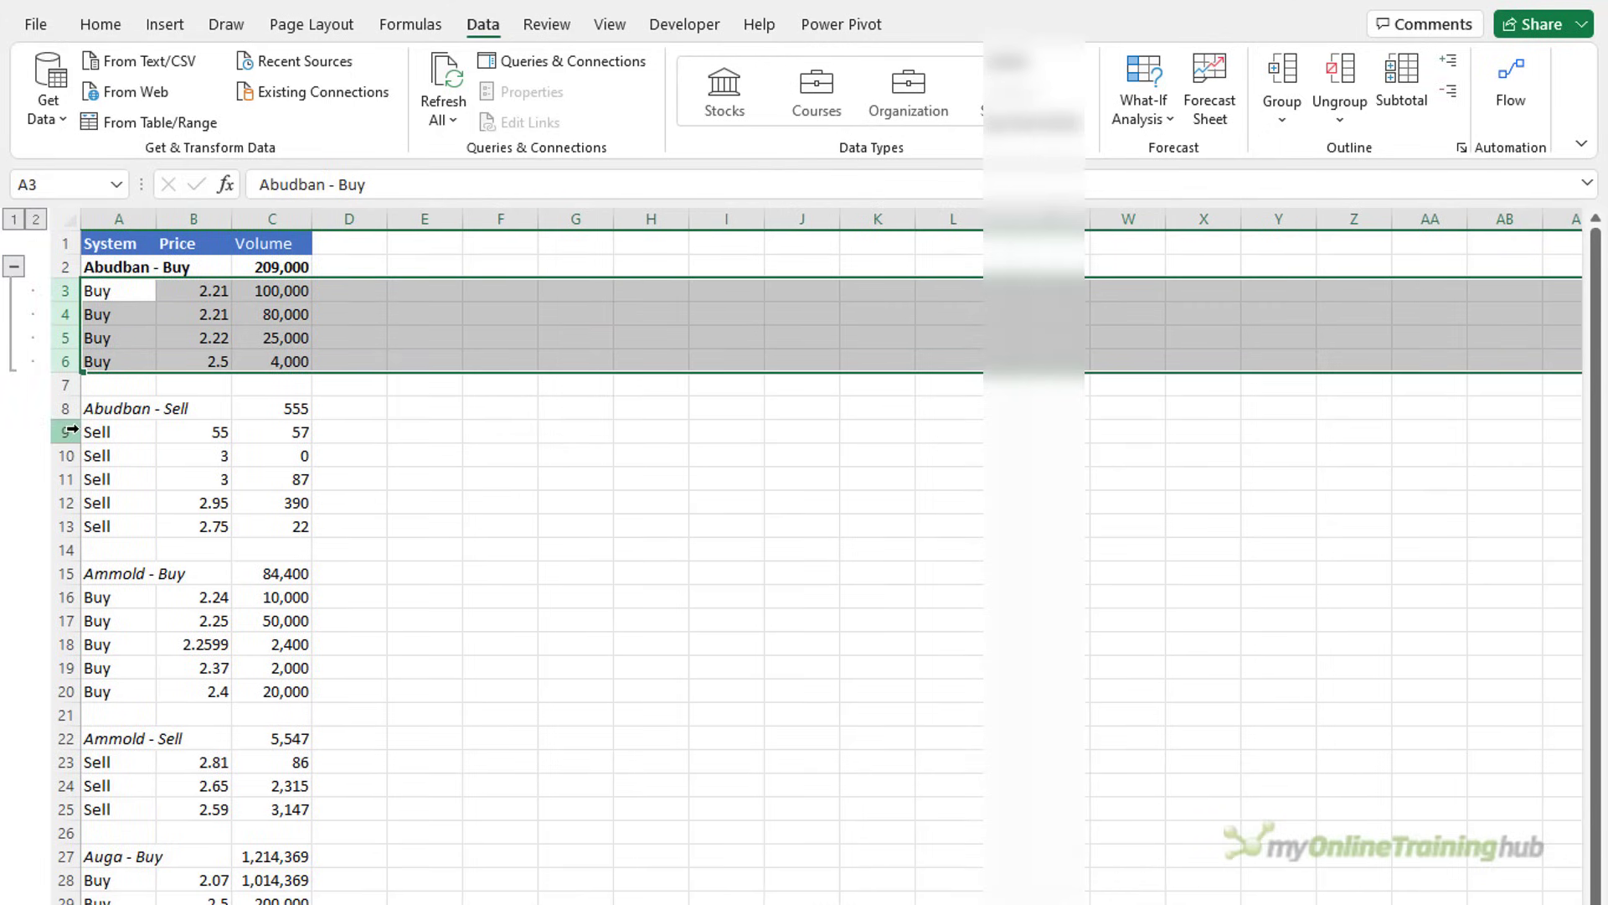
left_click_drag(70, 429, 72, 526)
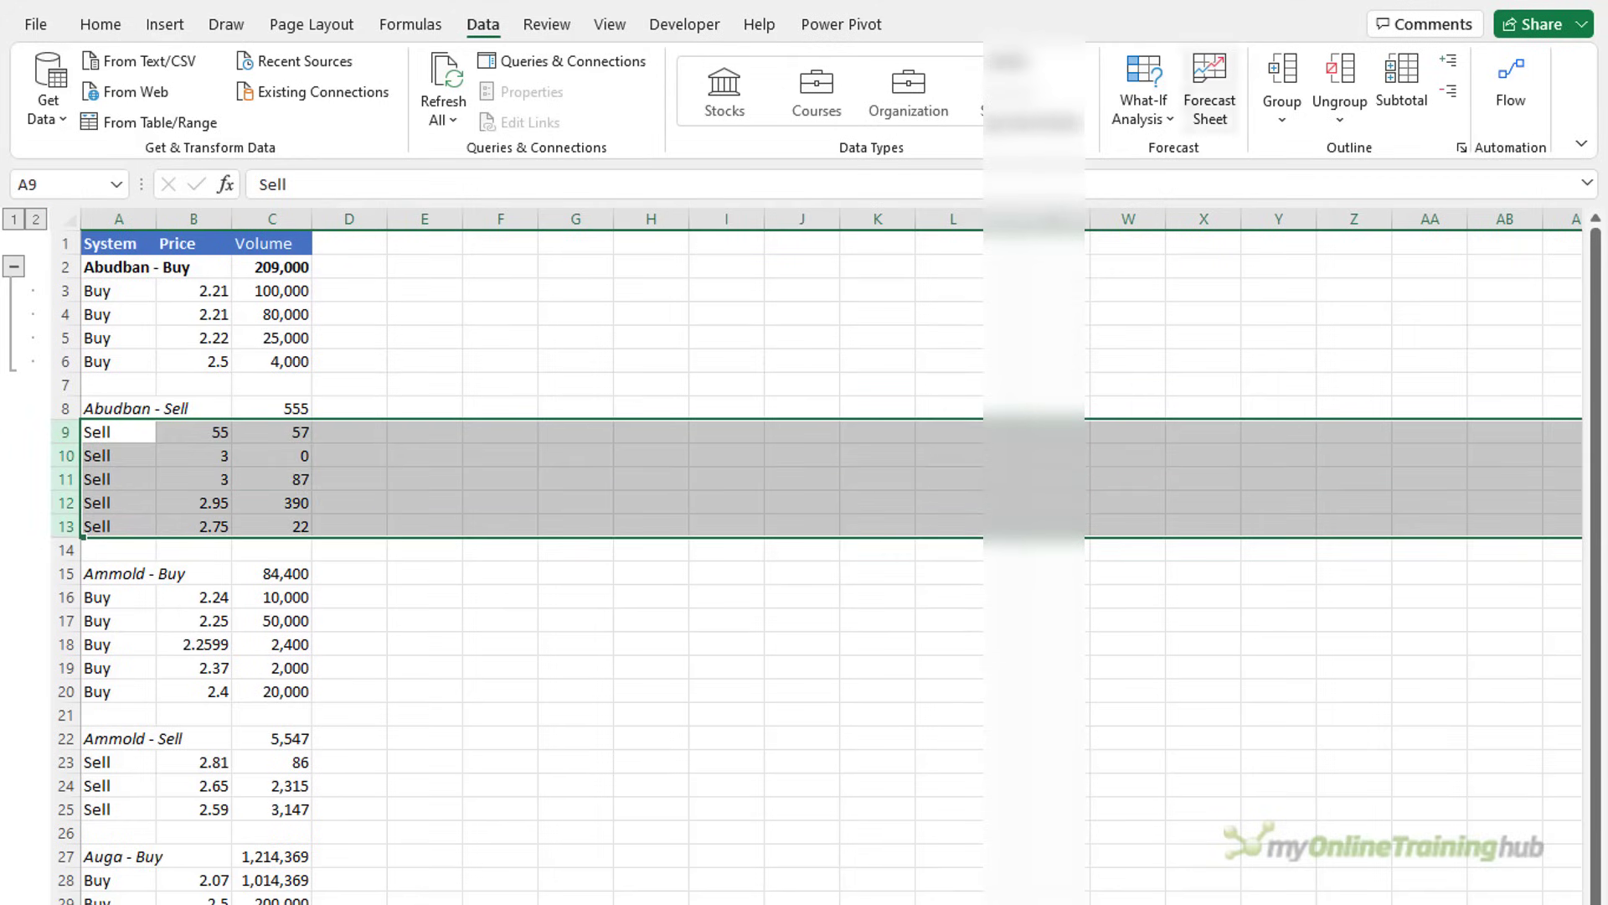
left_click(1278, 75)
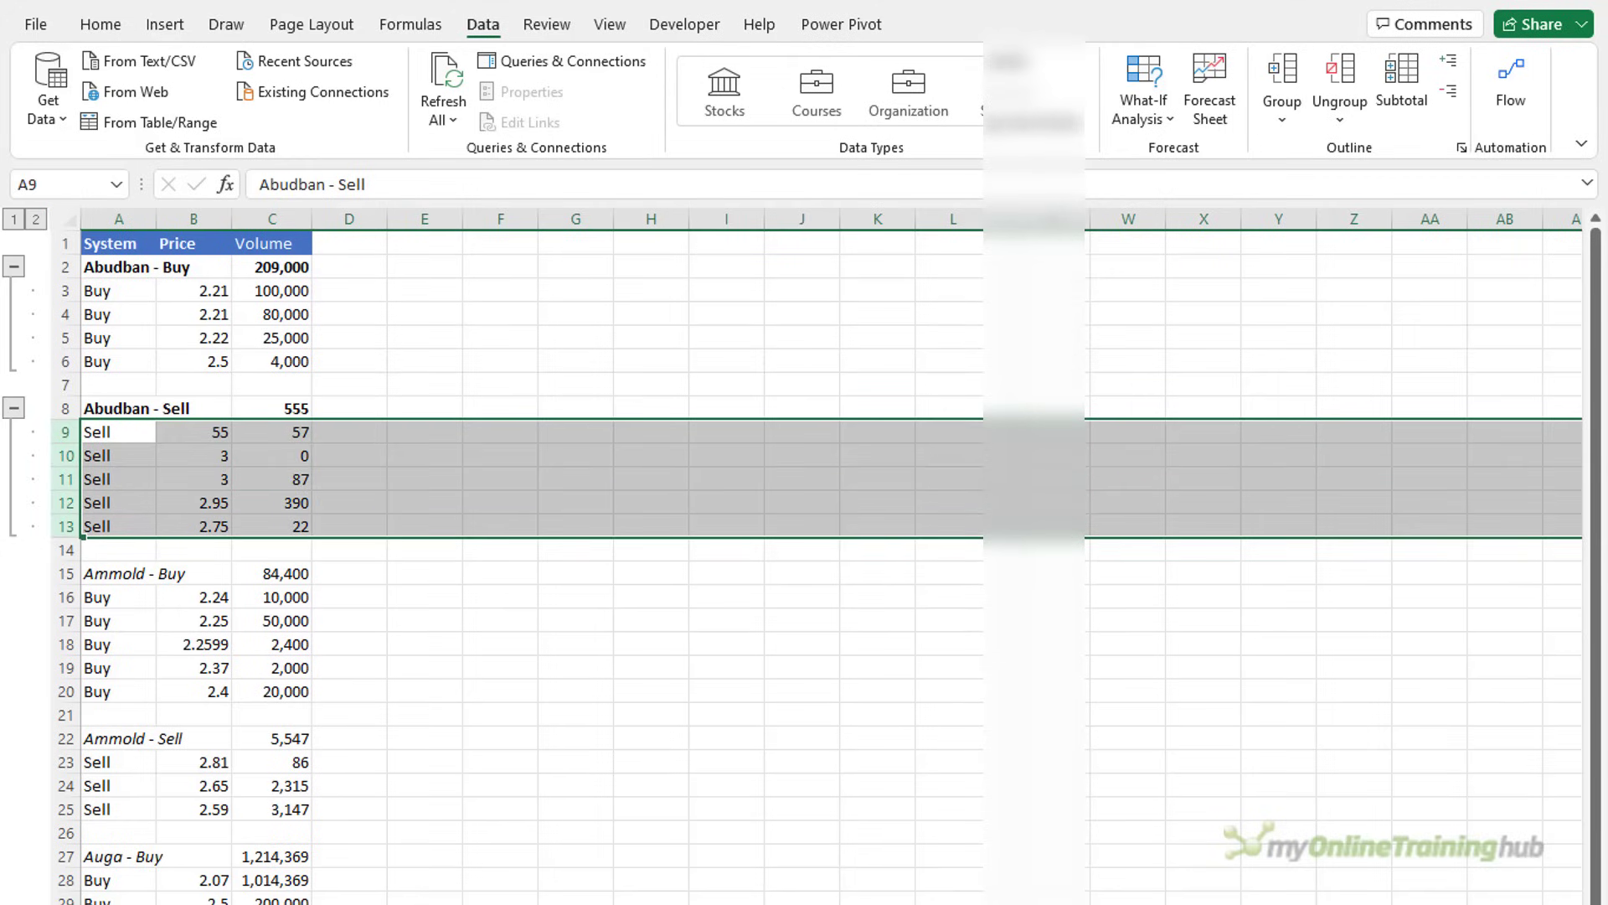
left_click_drag(67, 596, 78, 691)
left_click(1282, 84)
left_click_drag(57, 761, 61, 809)
left_click(1275, 77)
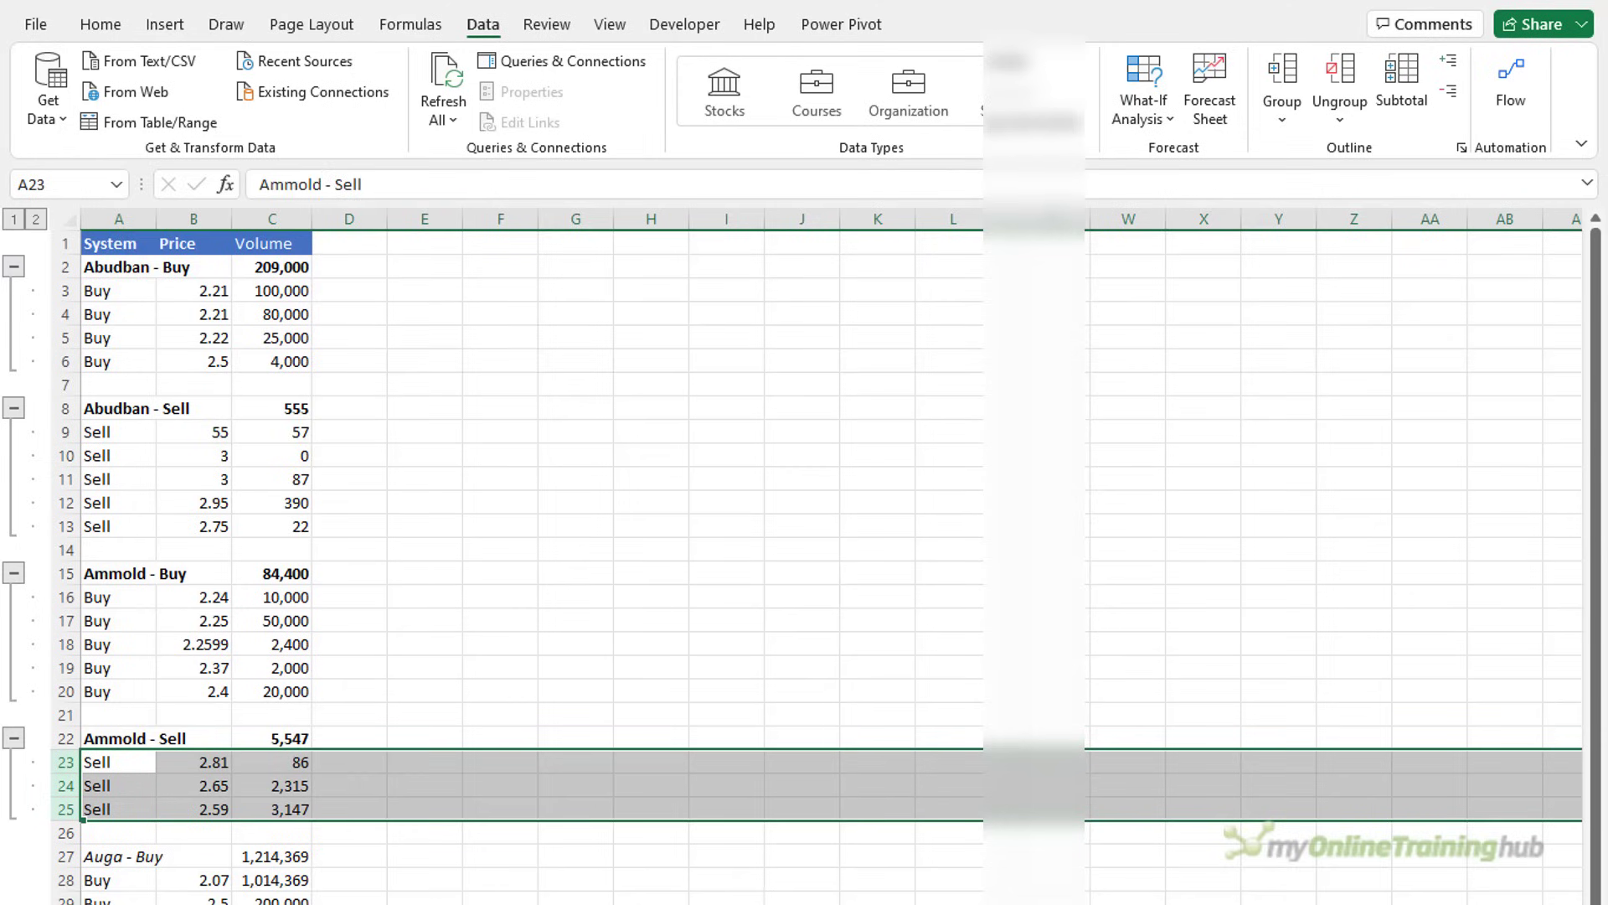
Step: Group the Auga and Endrulf detail rows 28–29, 32, 35–37 and 40–41 with Shift+Alt+Right
left_click_drag(67, 878, 67, 898)
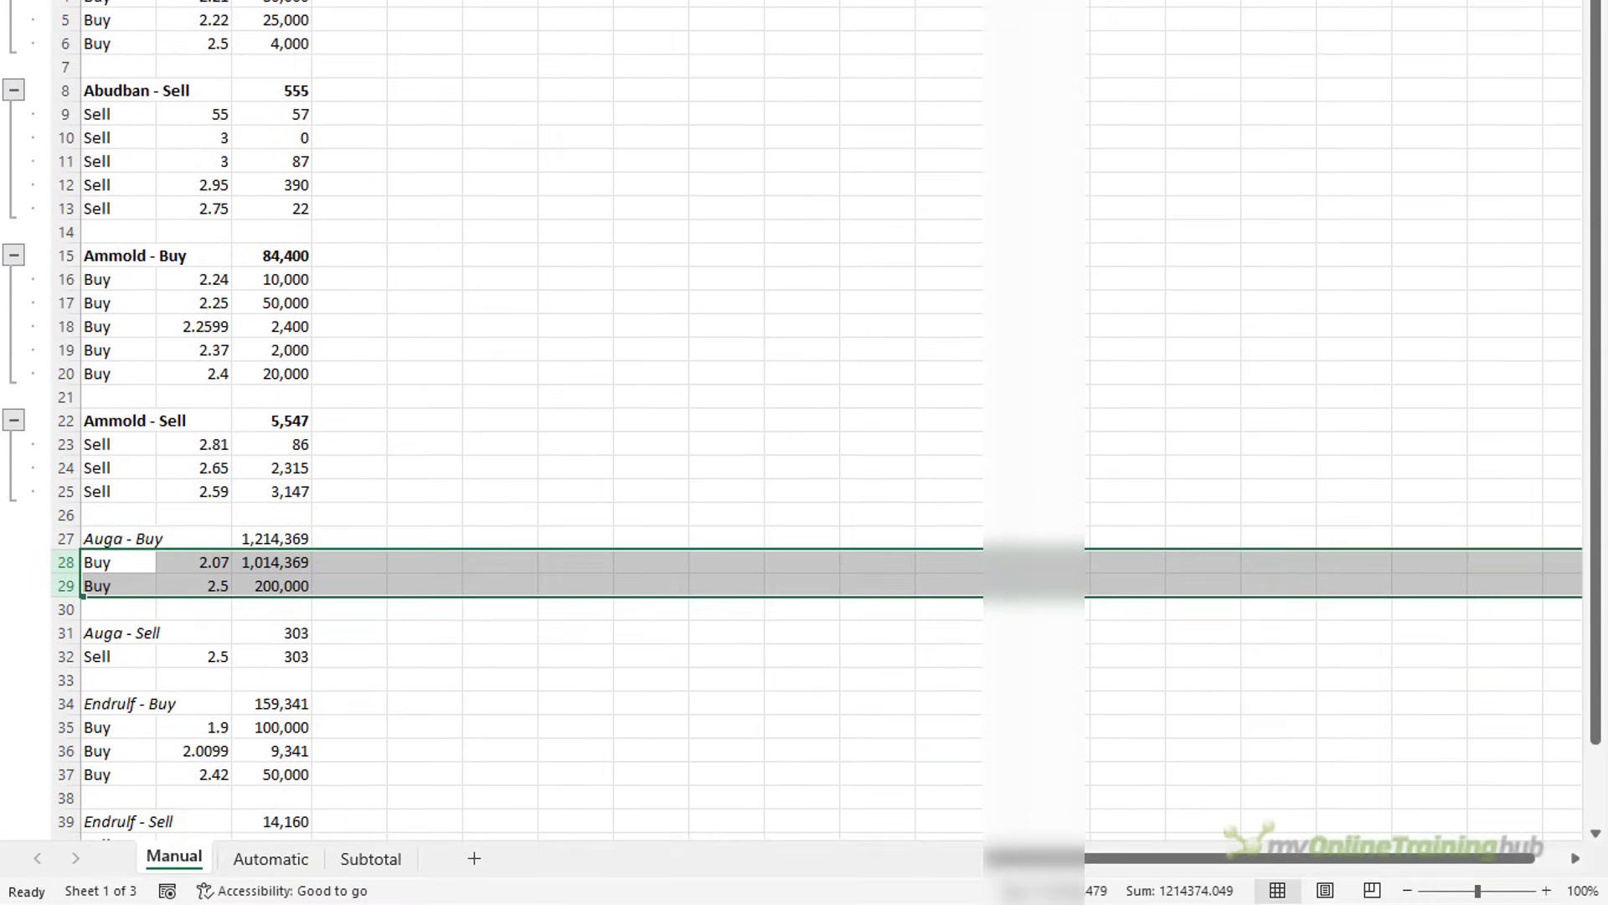
key("shift+alt+Right")
left_click(63, 655)
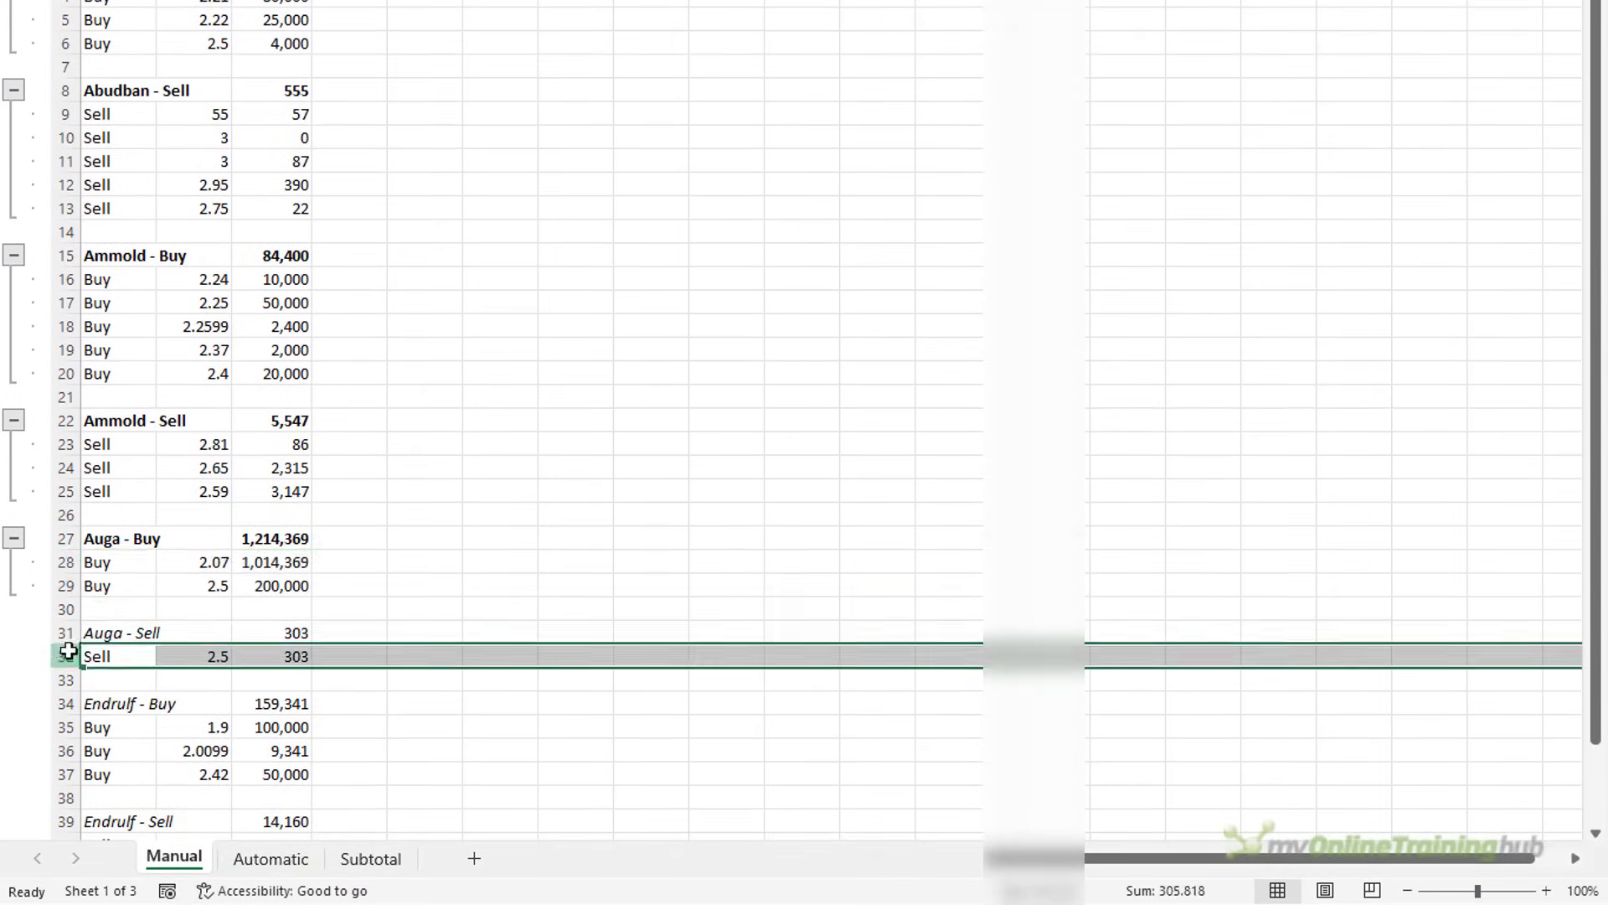
key("shift+alt+Right")
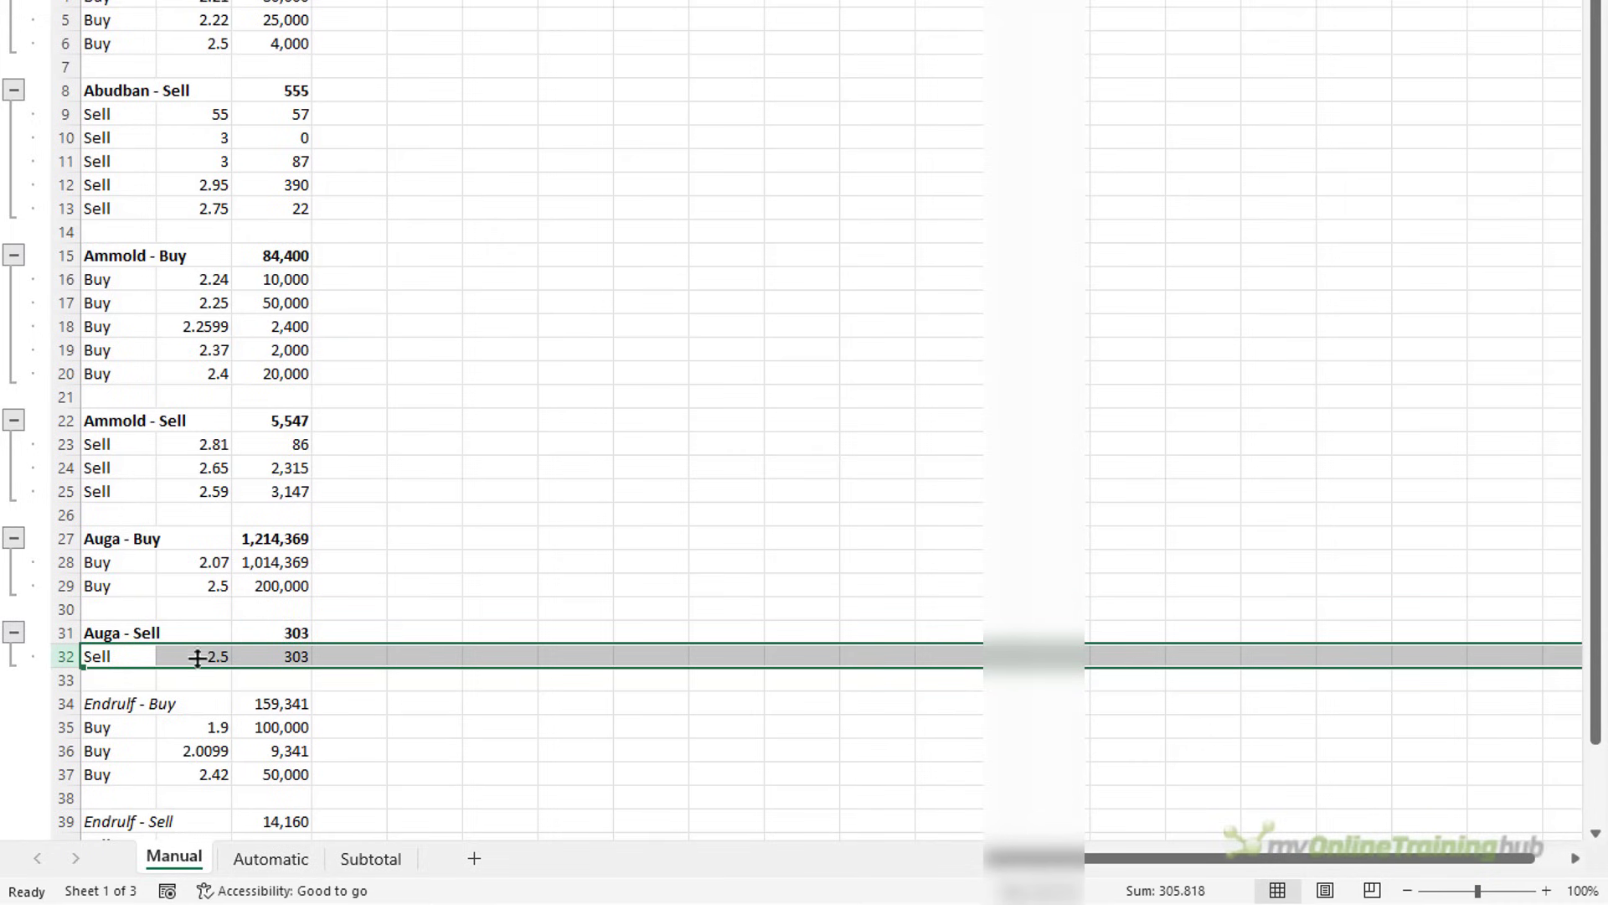
left_click_drag(65, 727, 64, 774)
key("shift+alt+Right")
scroll(682, 441, "down", 3)
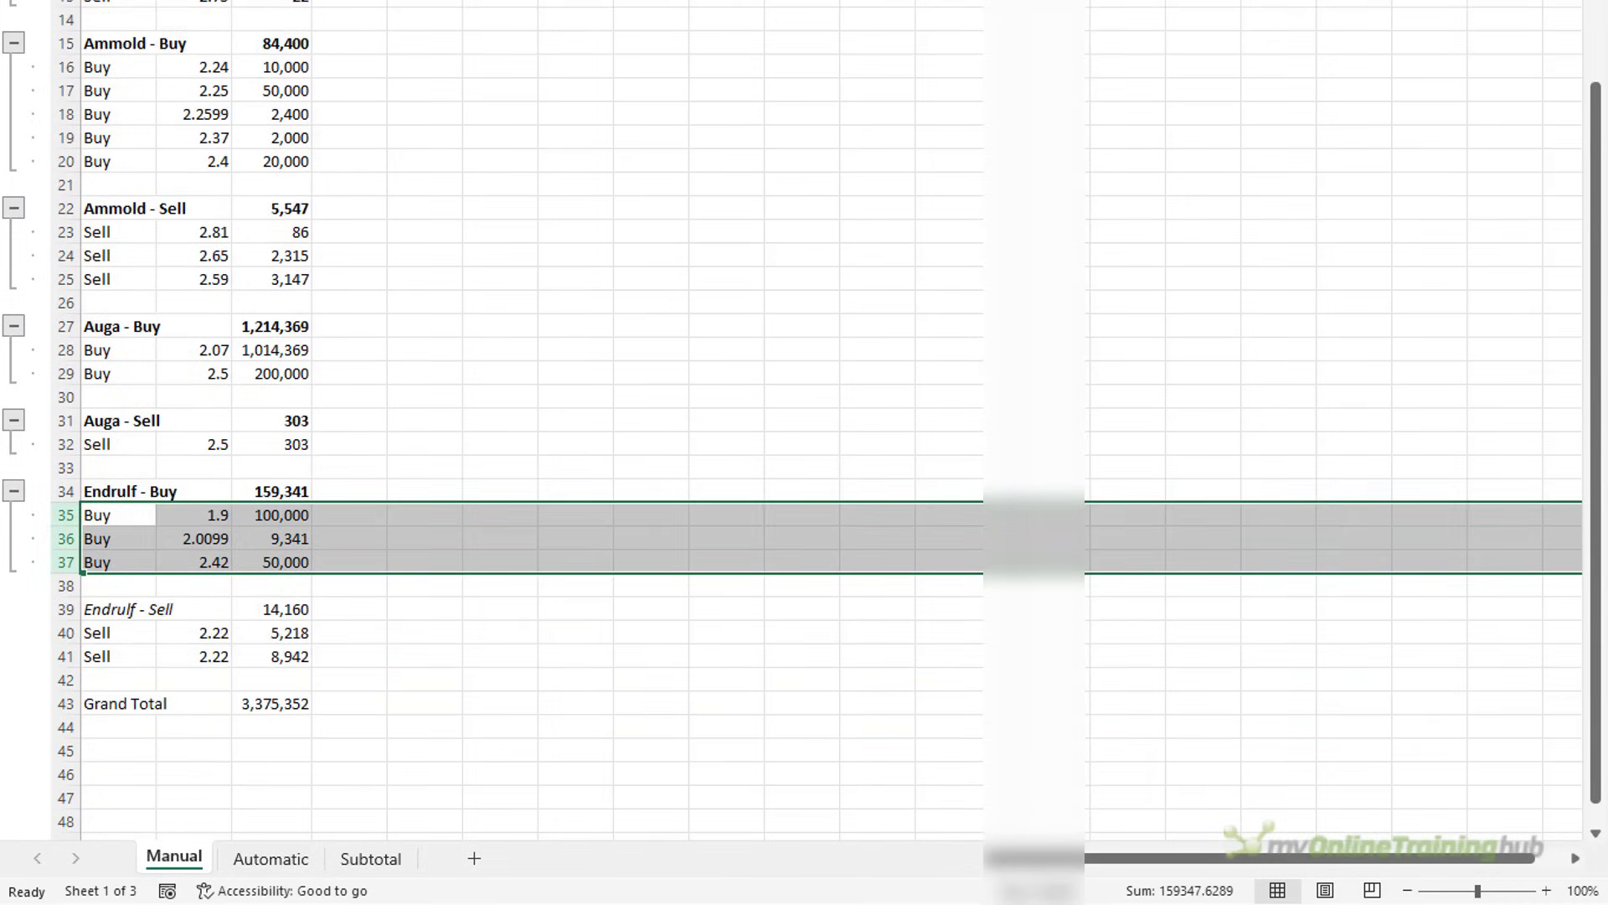
left_click_drag(64, 632, 64, 656)
key("shift+alt+Right")
scroll(394, 366, "up", 3)
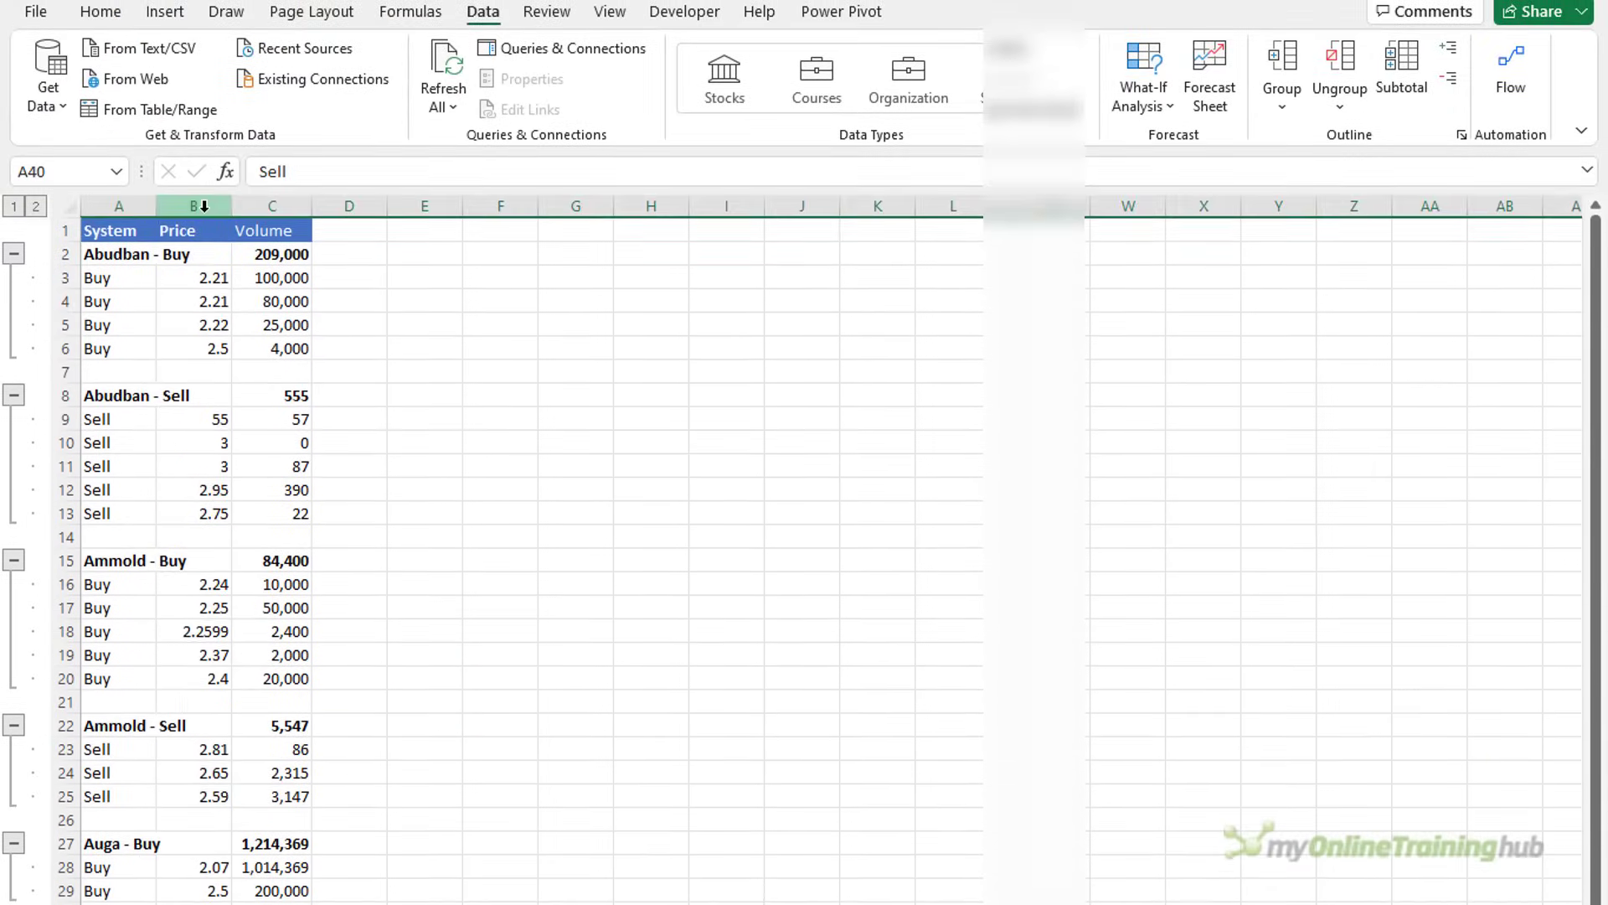
Step: Group the Price column B, then wrap rows 2–41 in one outer row group
left_click(204, 206)
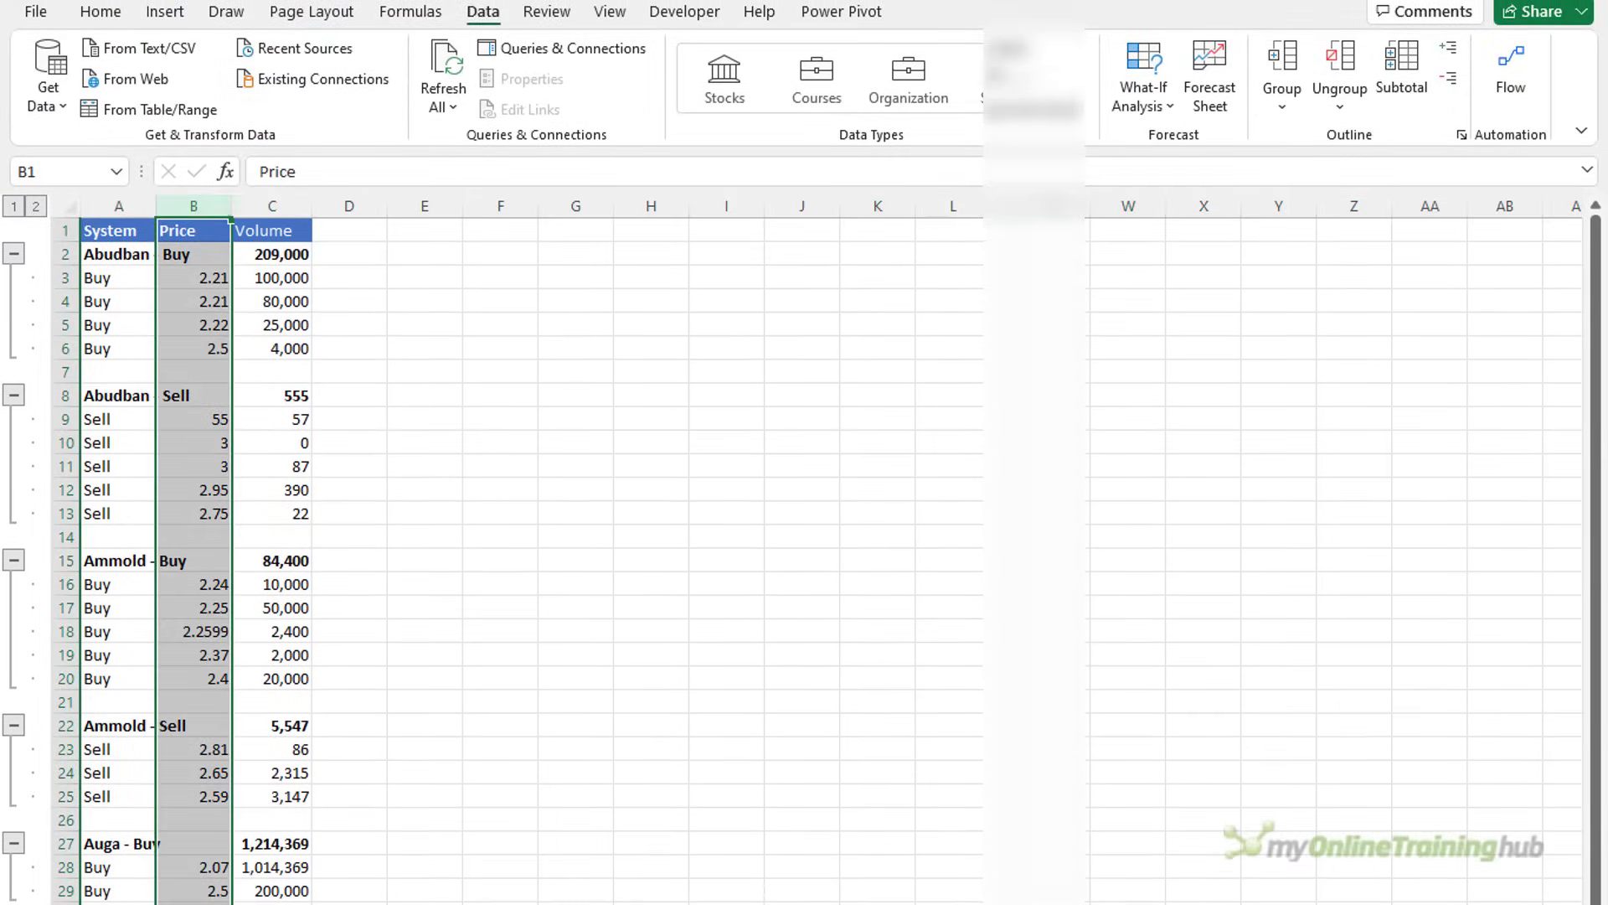
left_click(1282, 57)
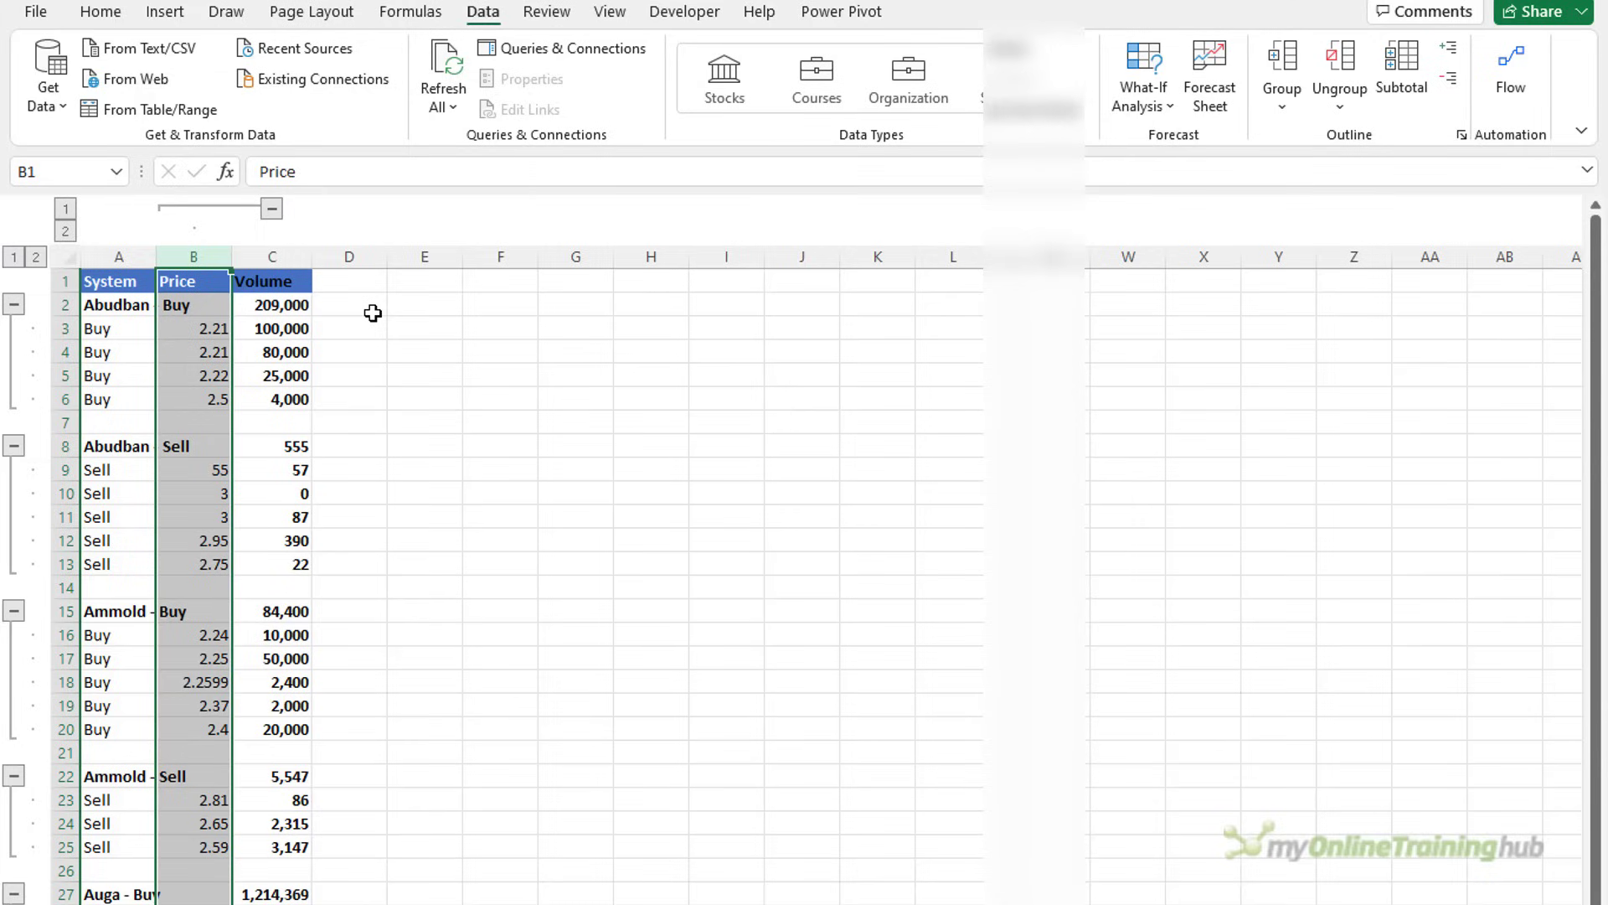
left_click(65, 304)
scroll(88, 515, "down", 6)
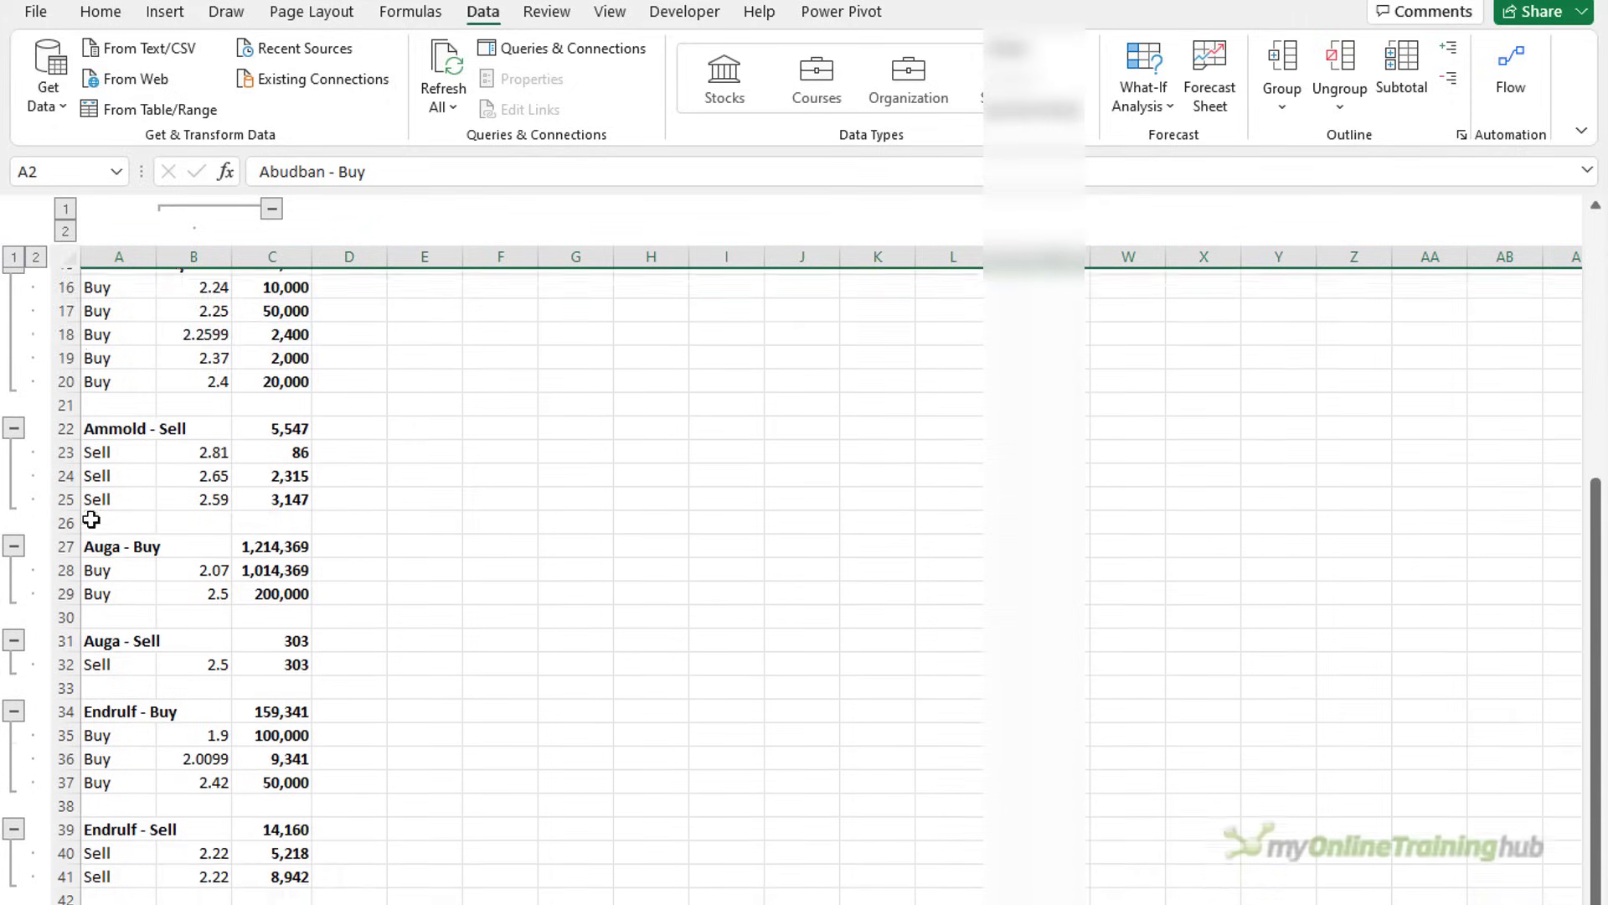
left_click(65, 800, "ctrl")
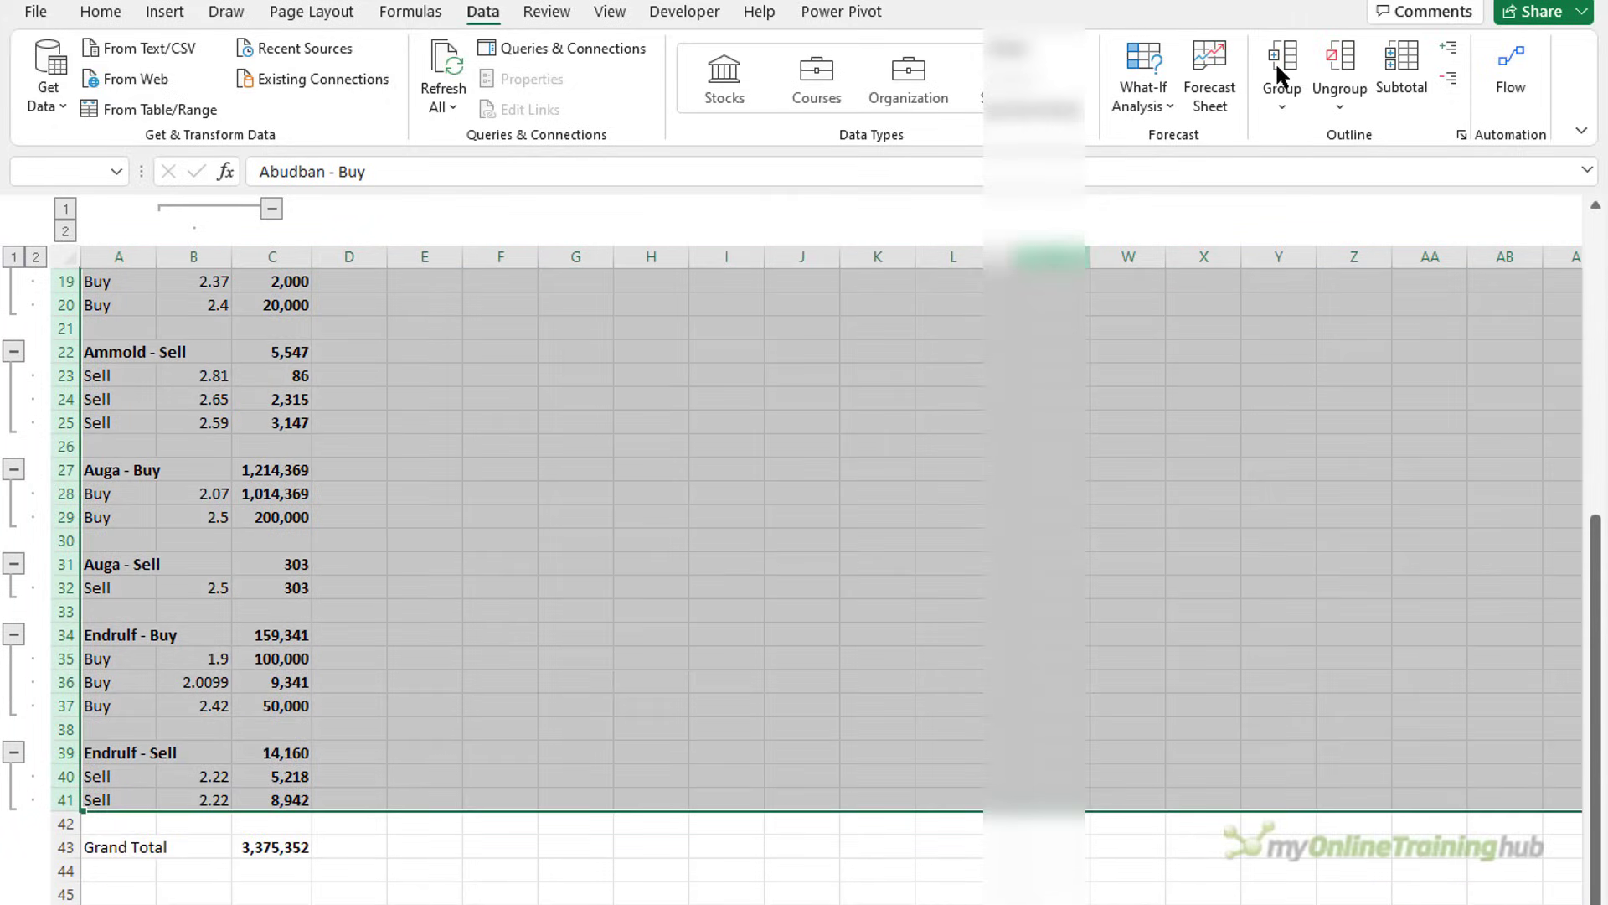
left_click(1275, 62)
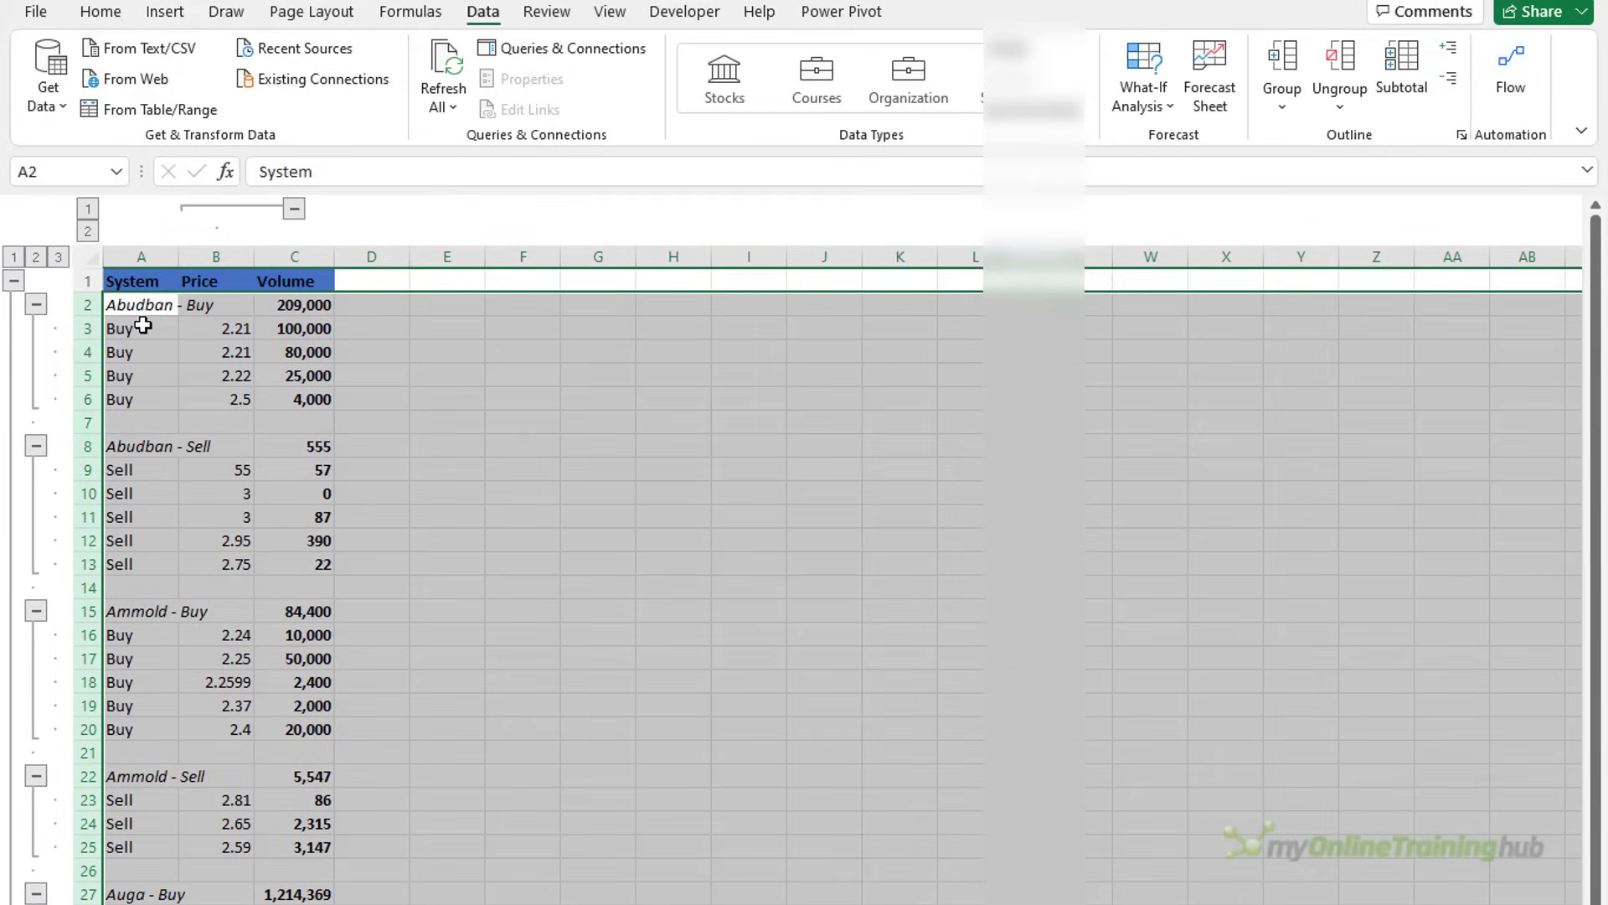
left_click(144, 326)
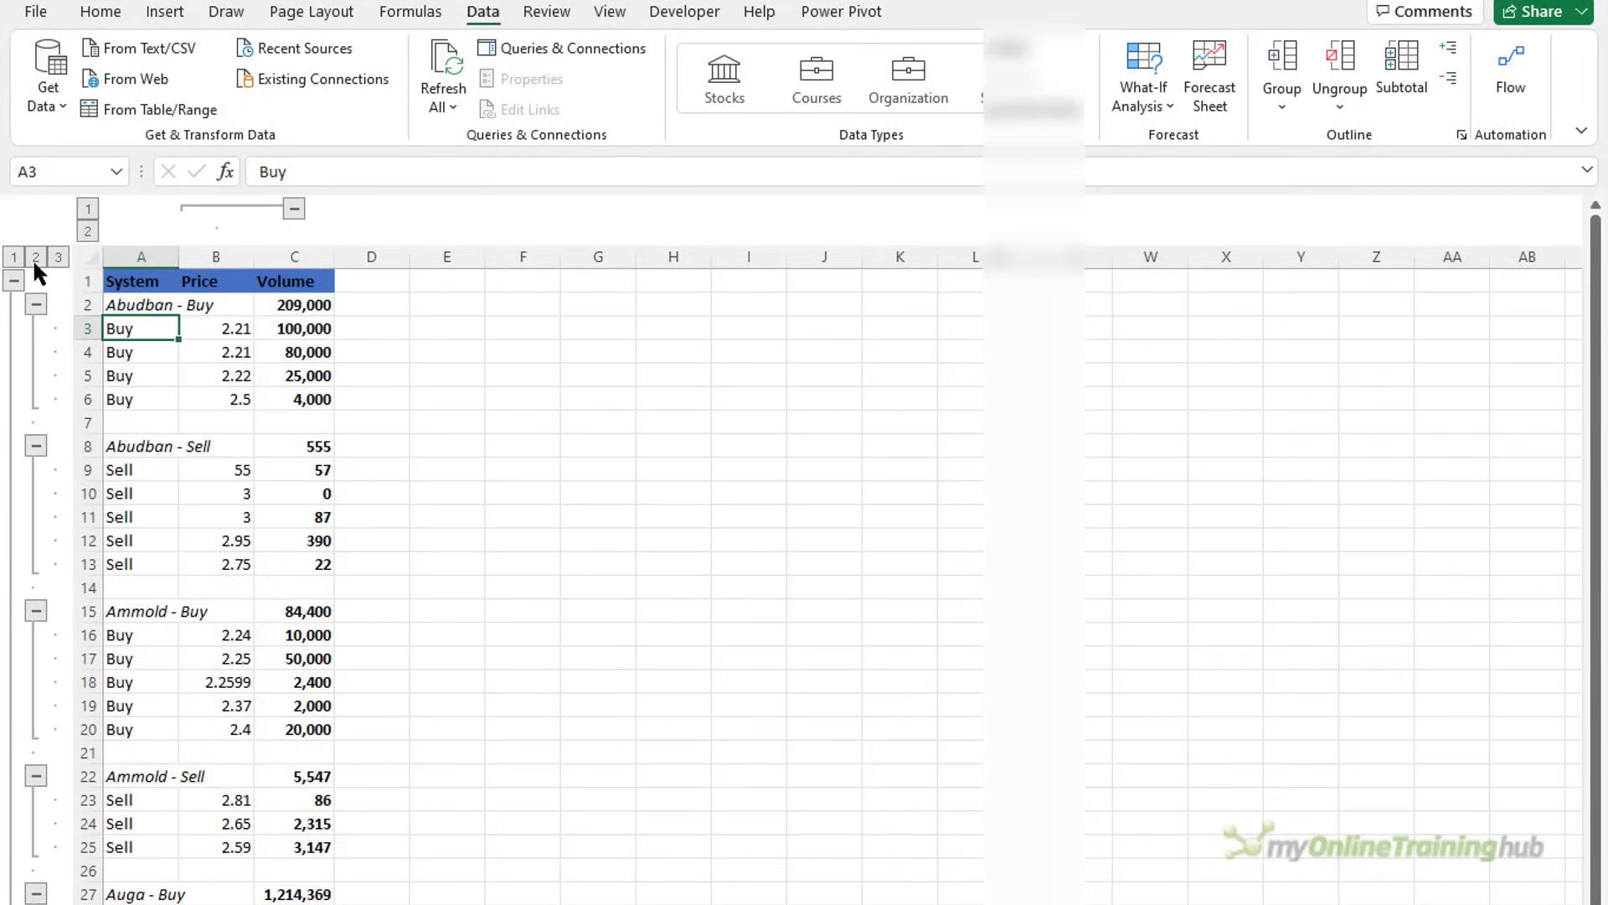
Step: Collapse the rows to summary level, then to the Grand Total alone, then expand every level
left_click(35, 258)
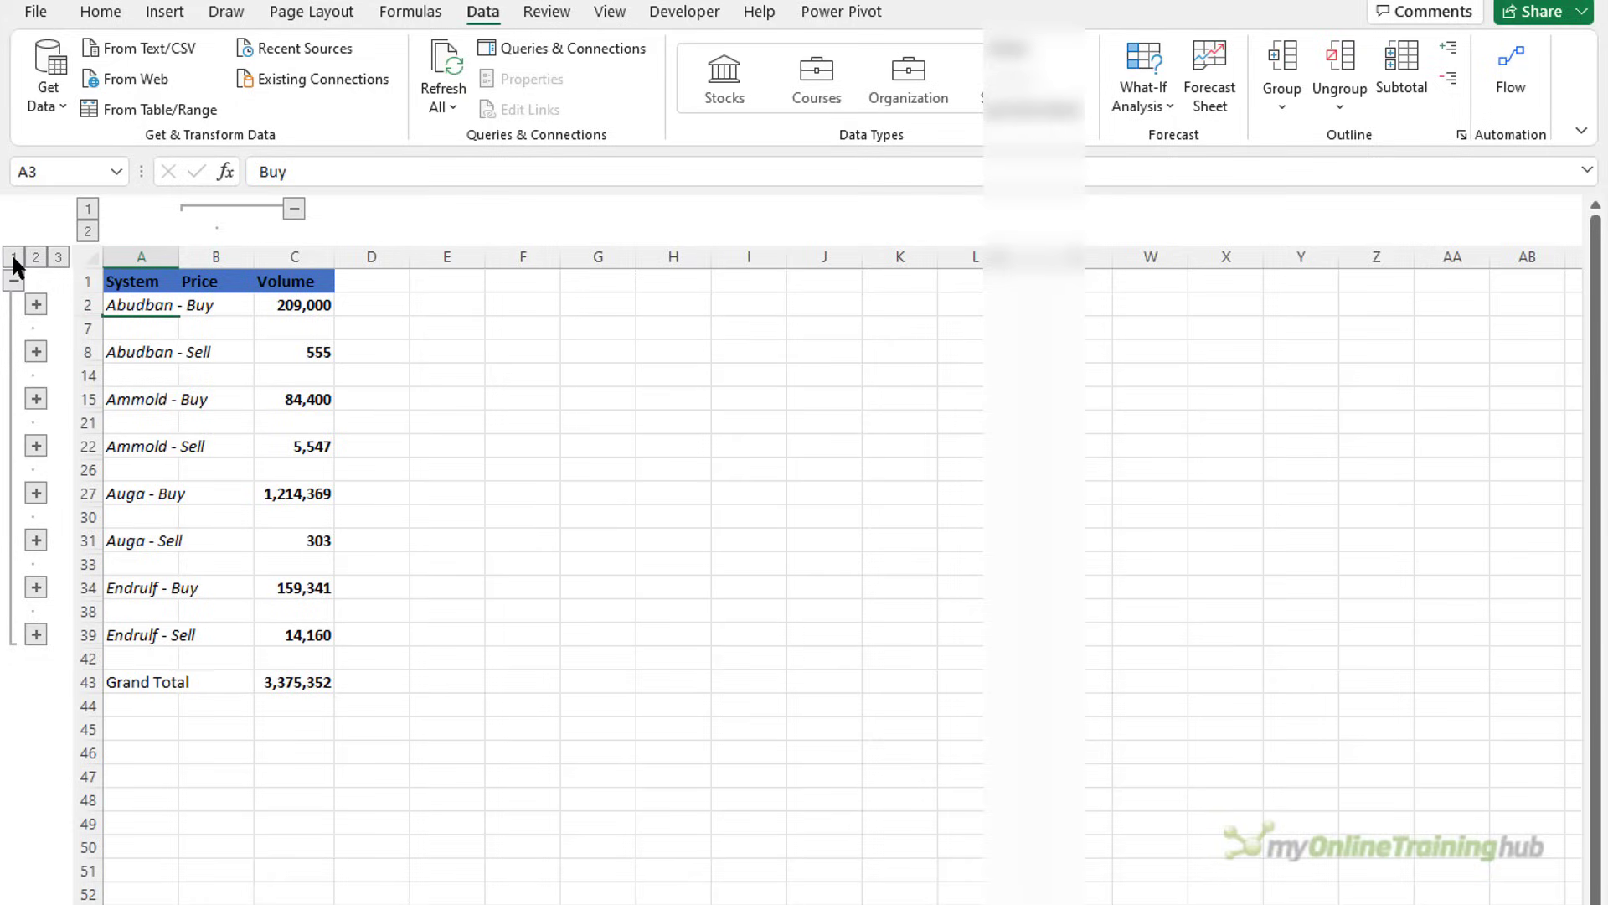
left_click(14, 258)
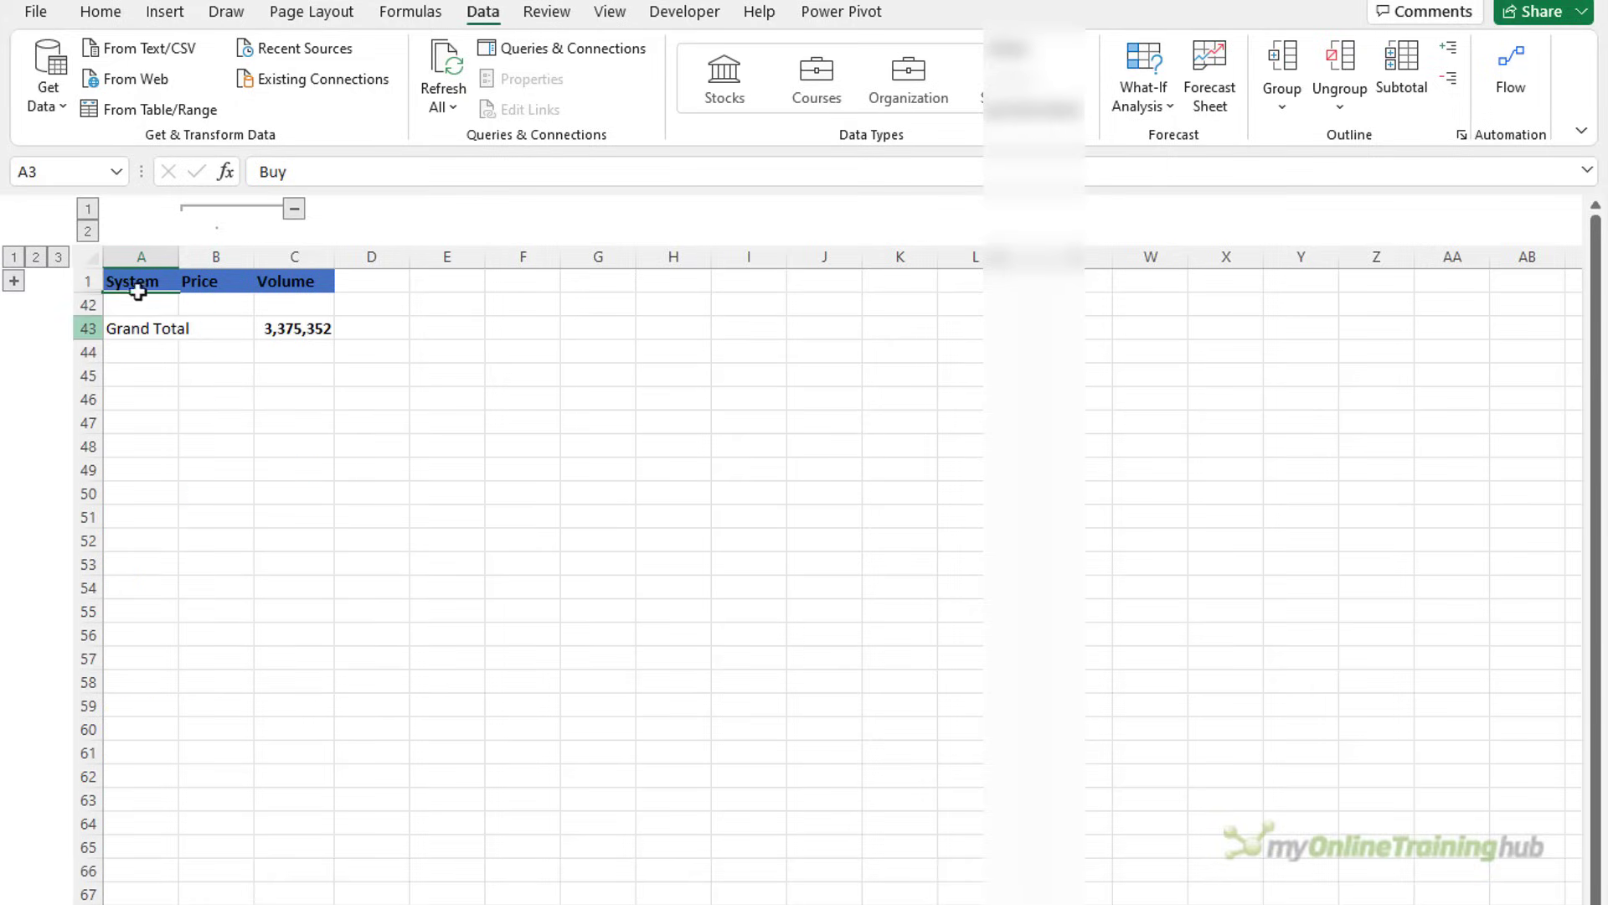
left_click(288, 328)
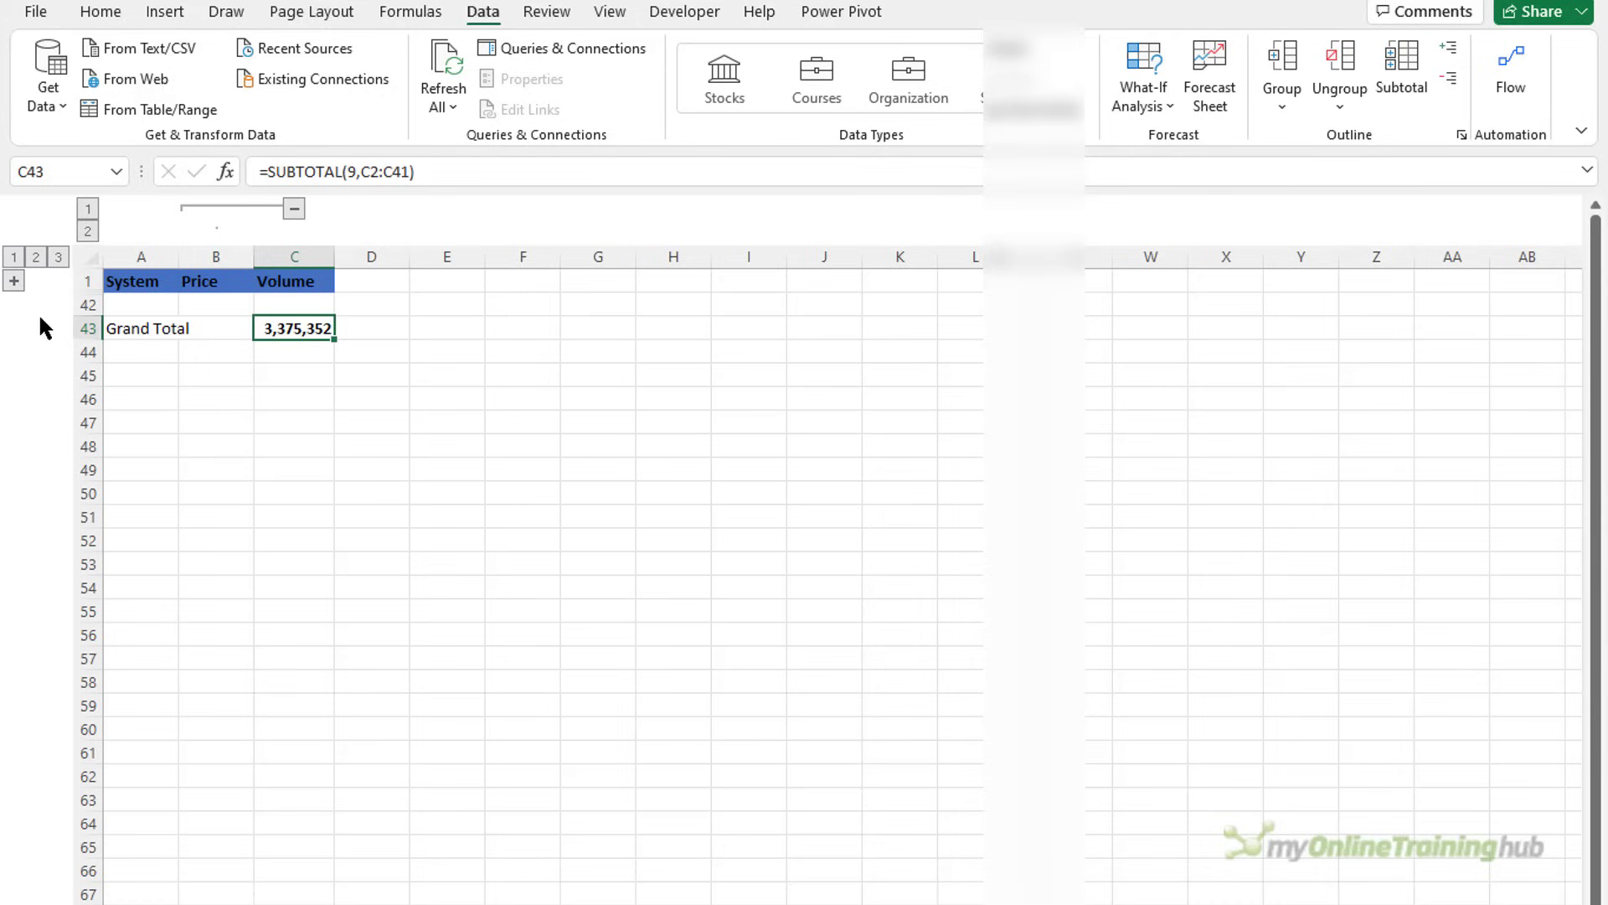
left_click(58, 257)
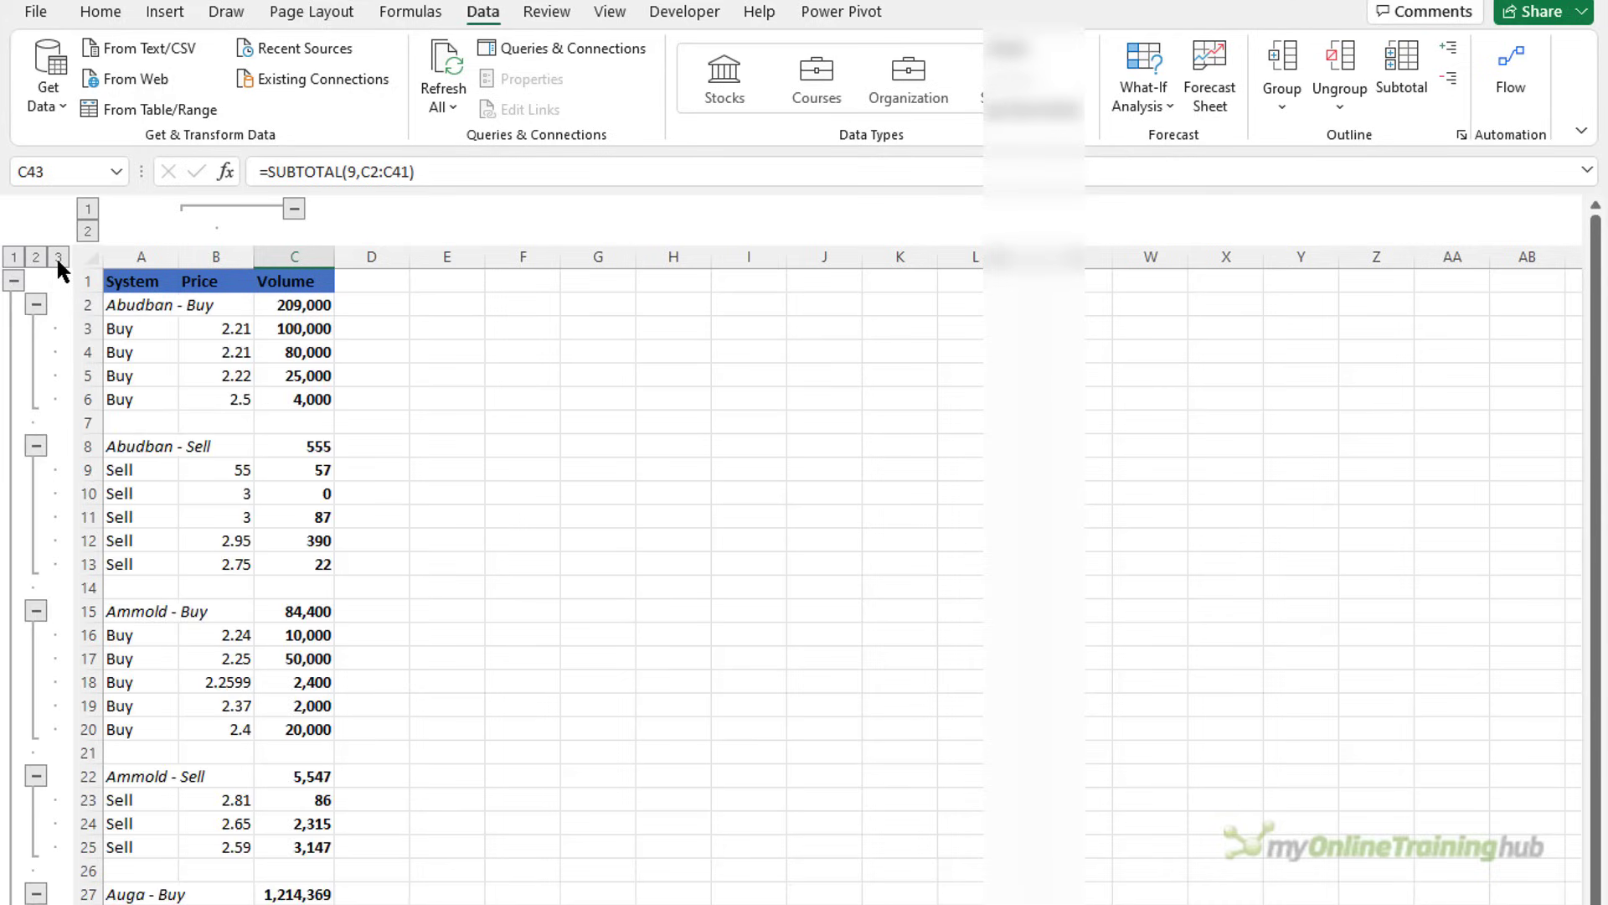
Step: Collapse the Abudban Buy/Sell, Ammold Buy/Sell and Auga Buy detail groups
left_click(36, 306)
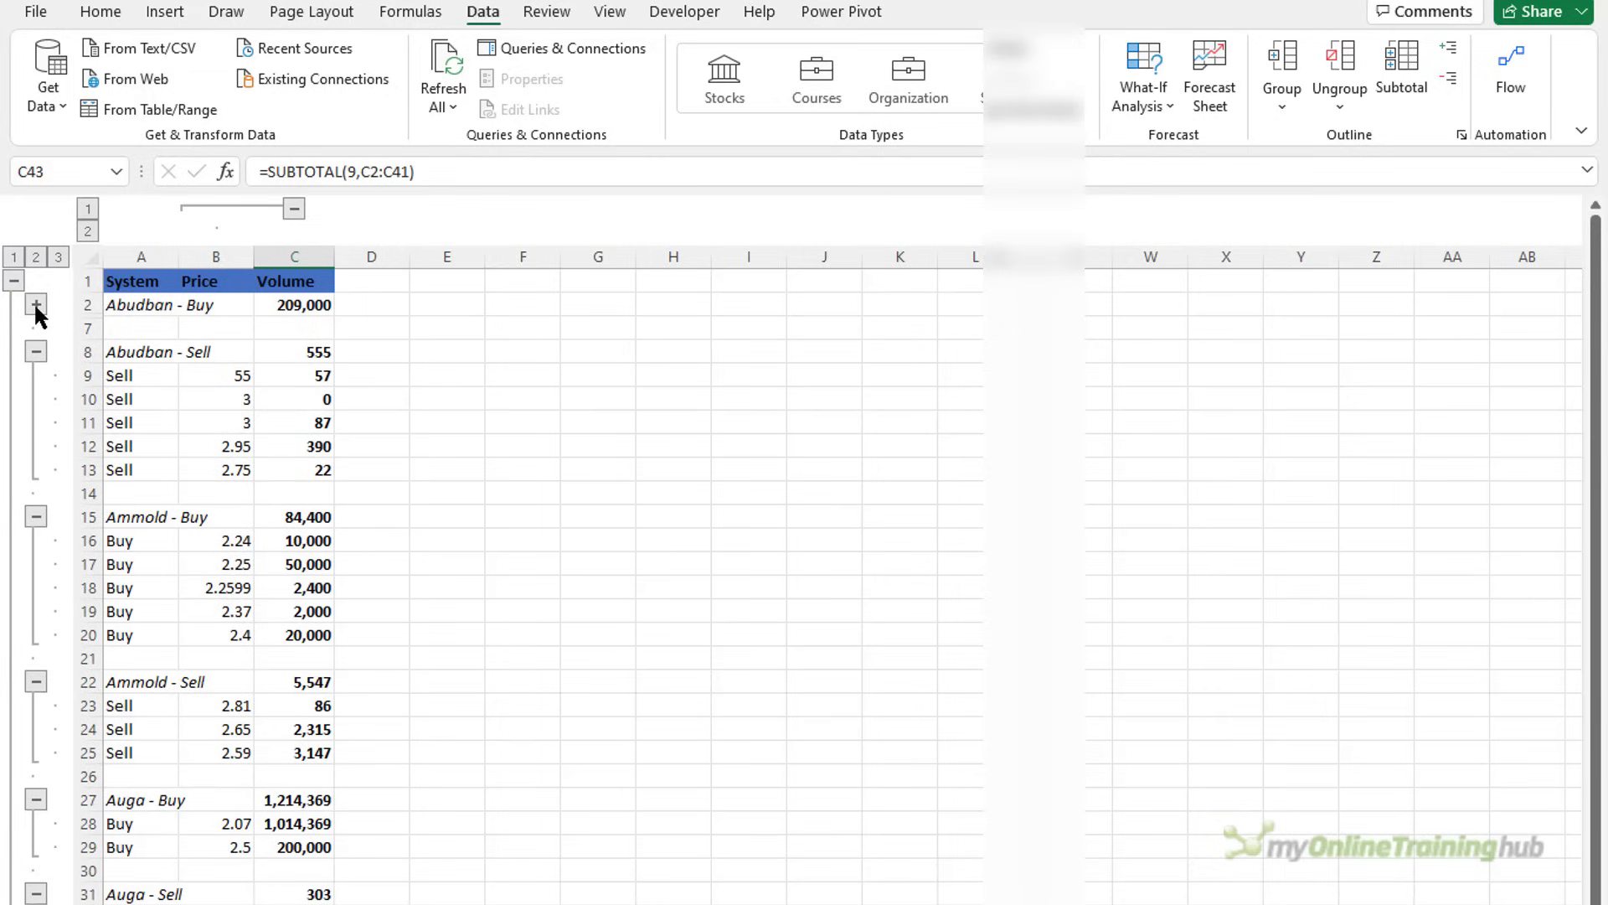
left_click(36, 351)
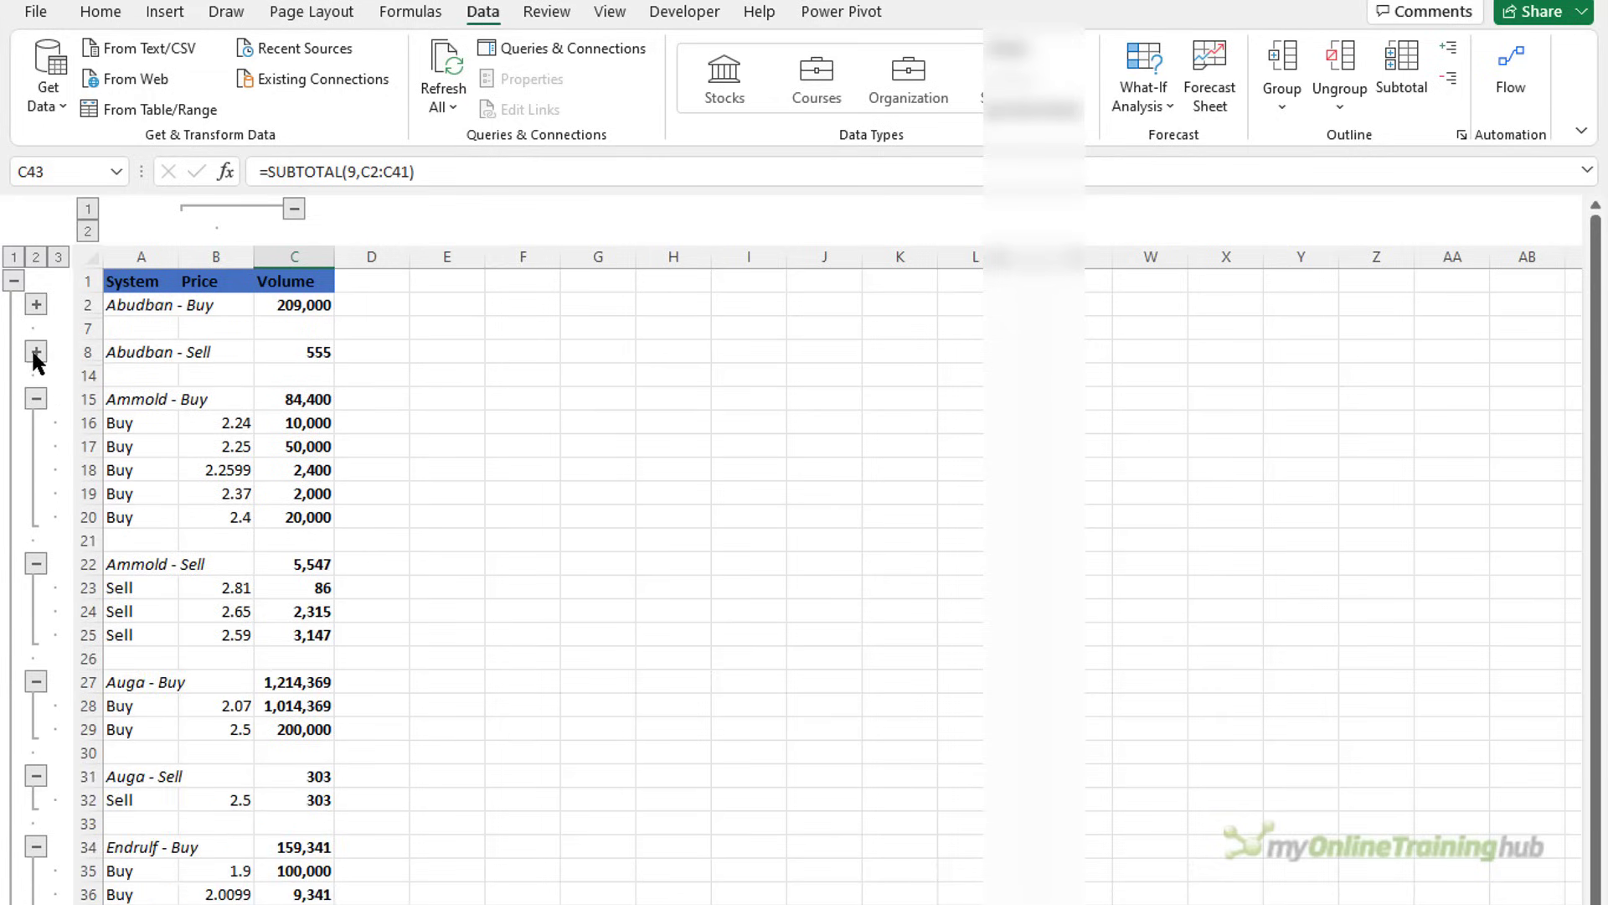
left_click(36, 399)
left_click(35, 446)
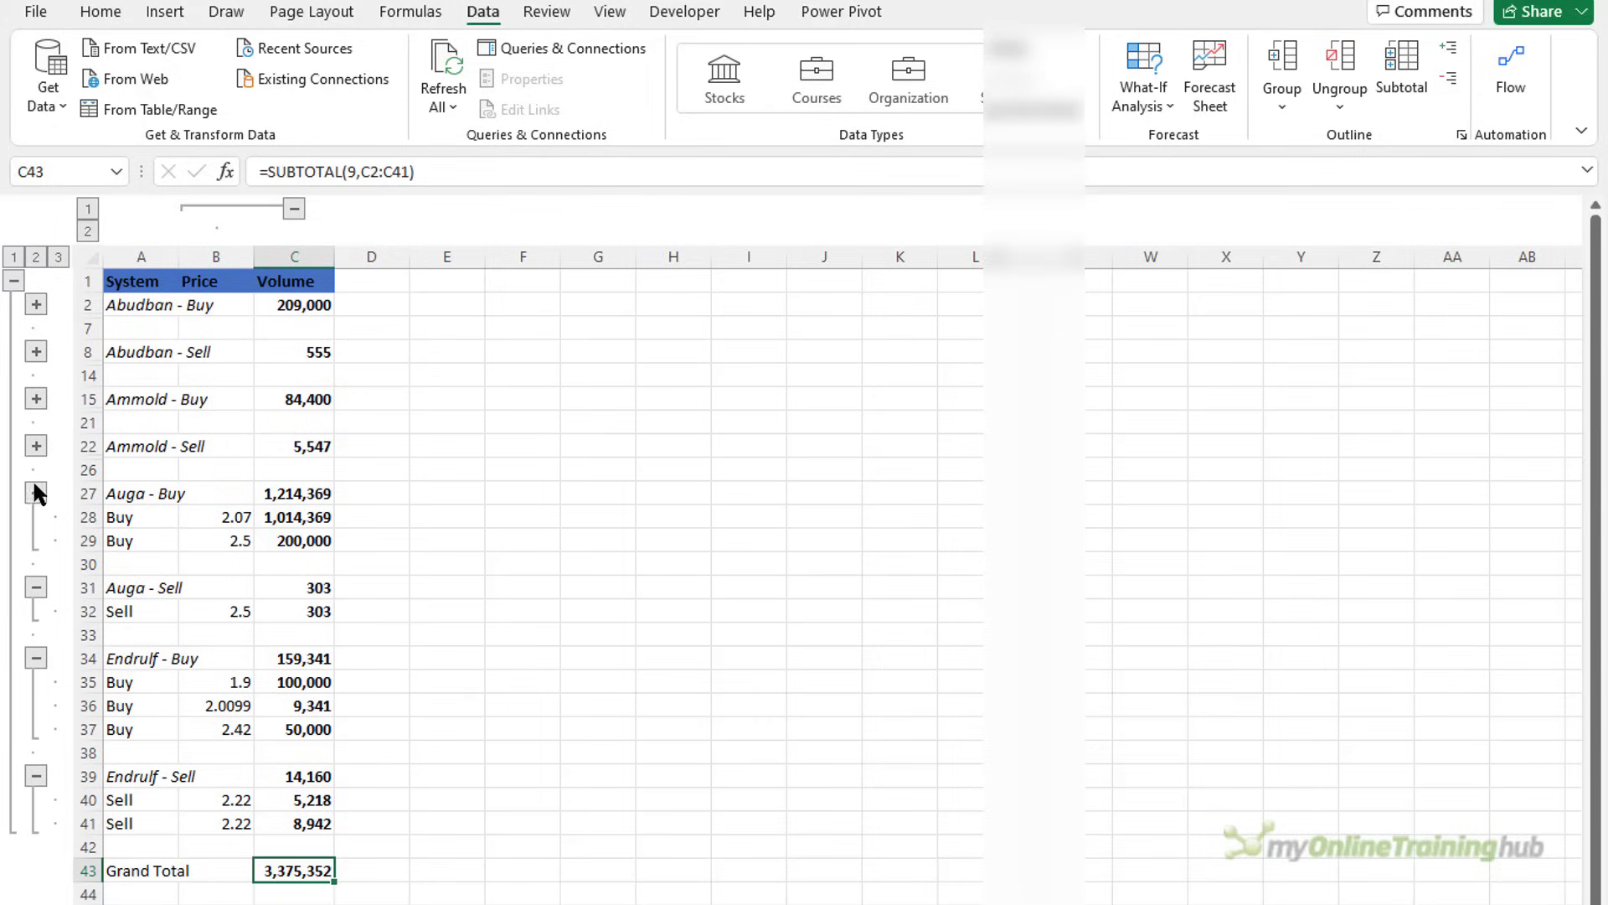
left_click(32, 527)
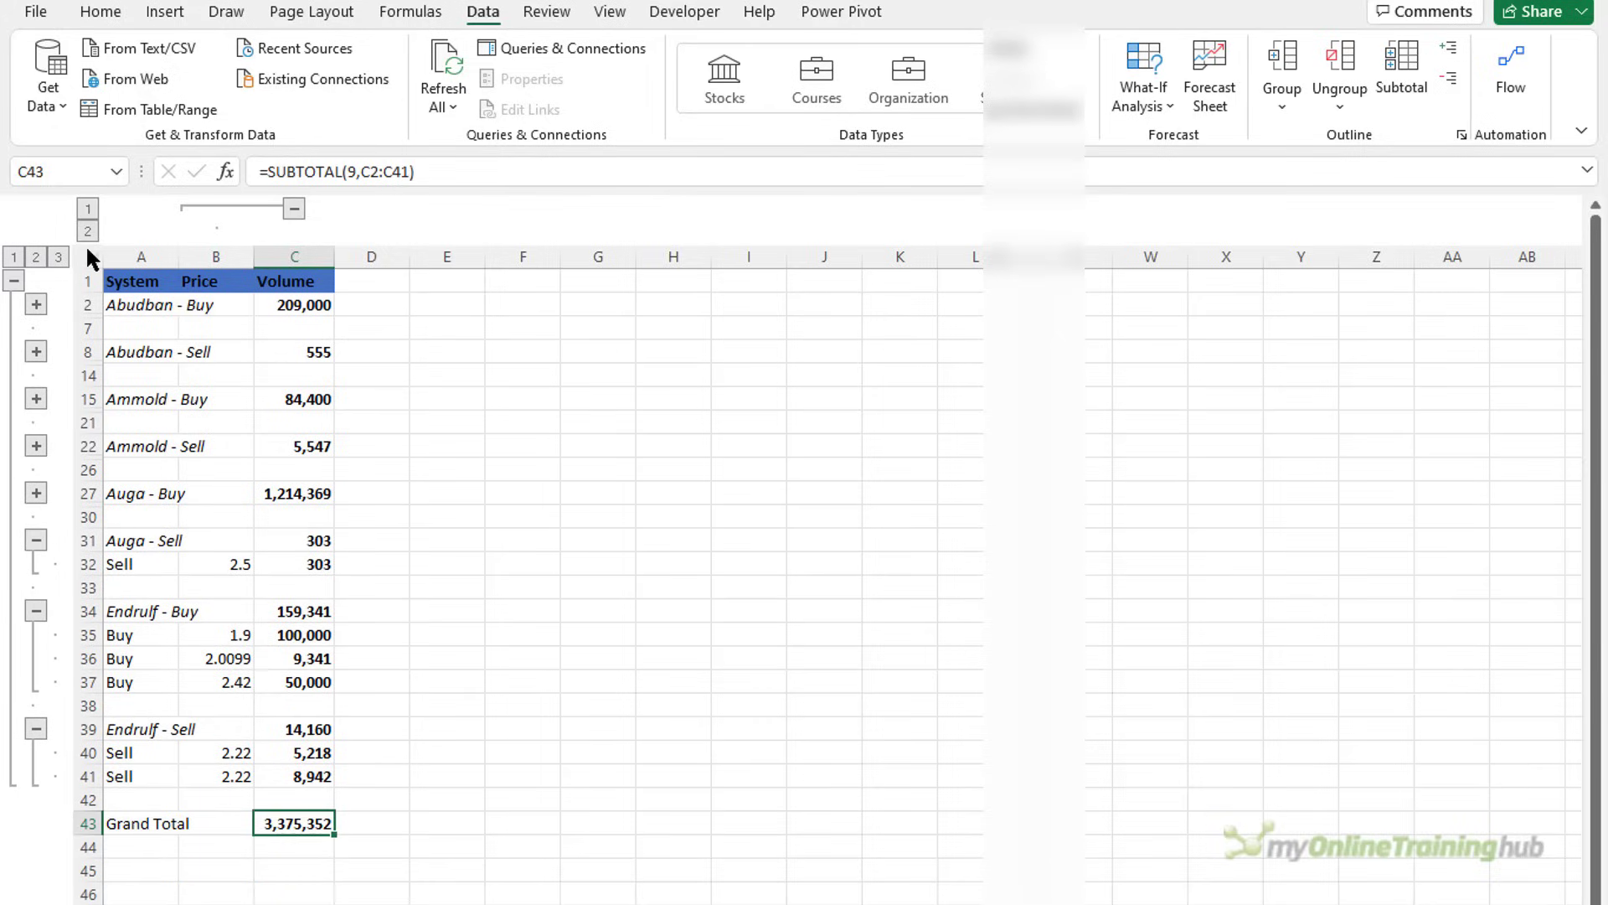
Step: Hide and reshow the Price column through its column outline, ending at column level 2
left_click(86, 211)
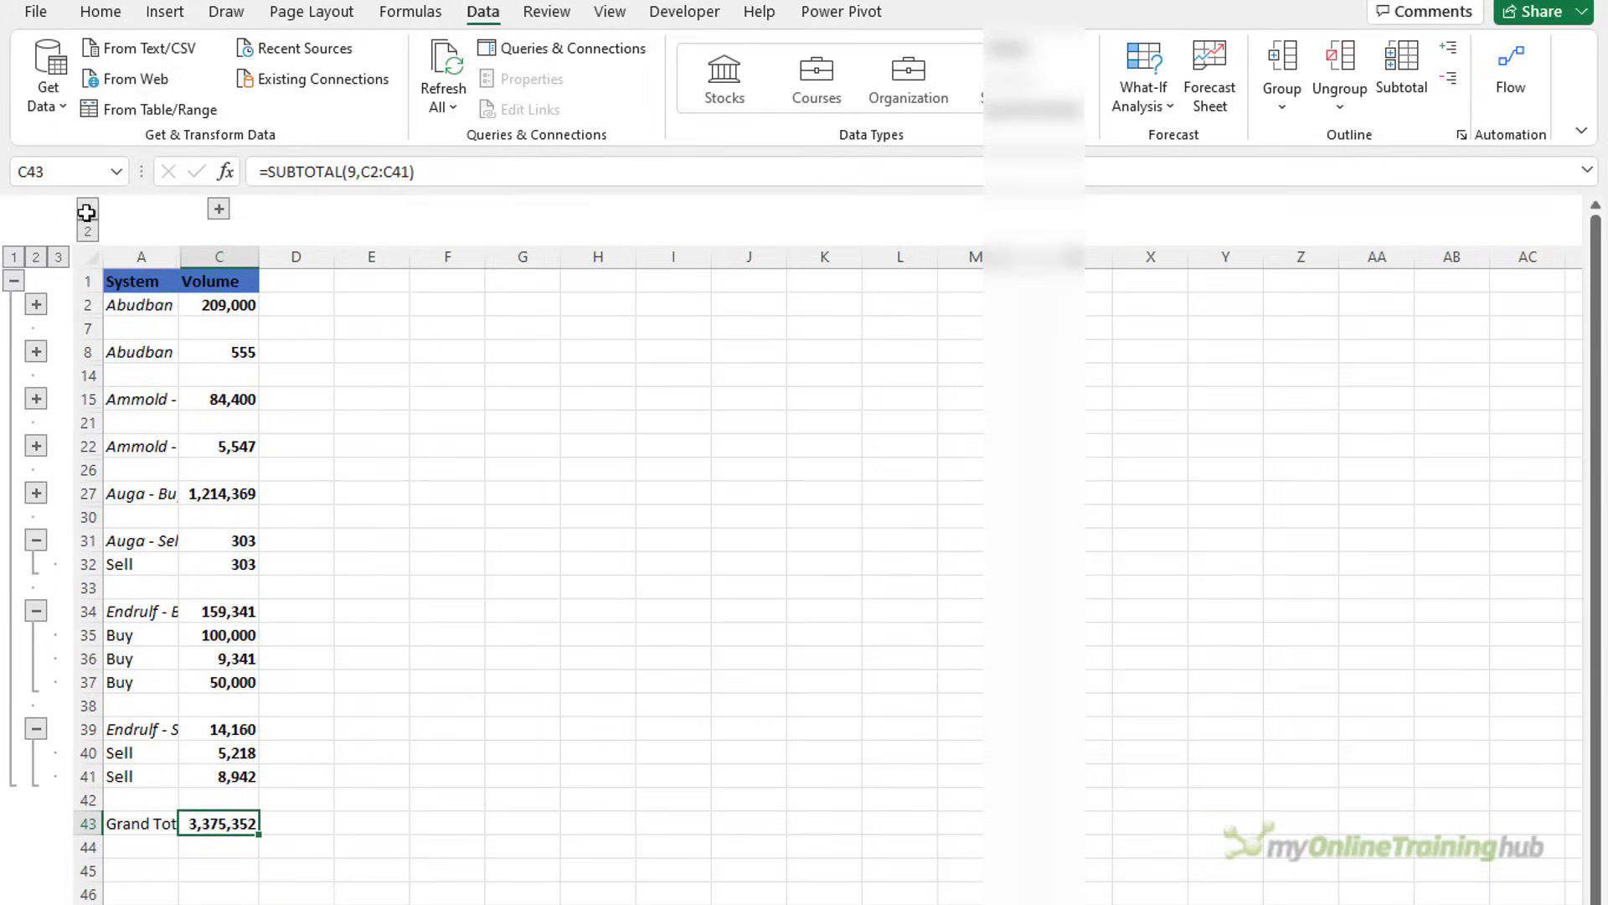
left_click(218, 210)
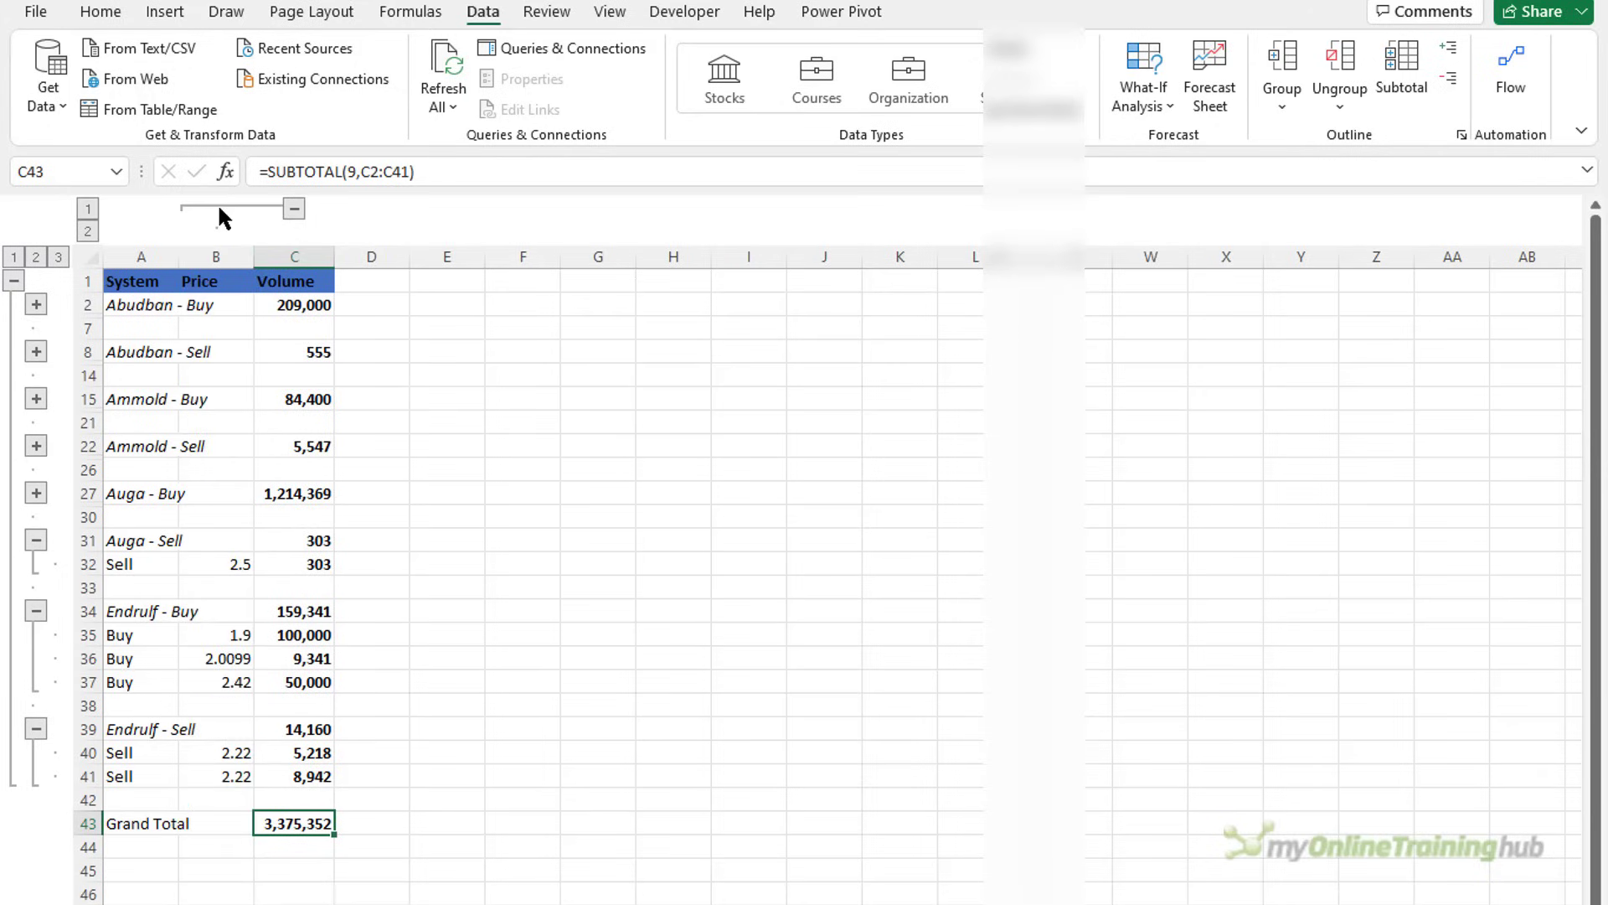
left_click(85, 211)
left_click(87, 230)
Step: Expand all rows and ungroup rows 3–6 from the Abudban - Buy group
left_click(58, 257)
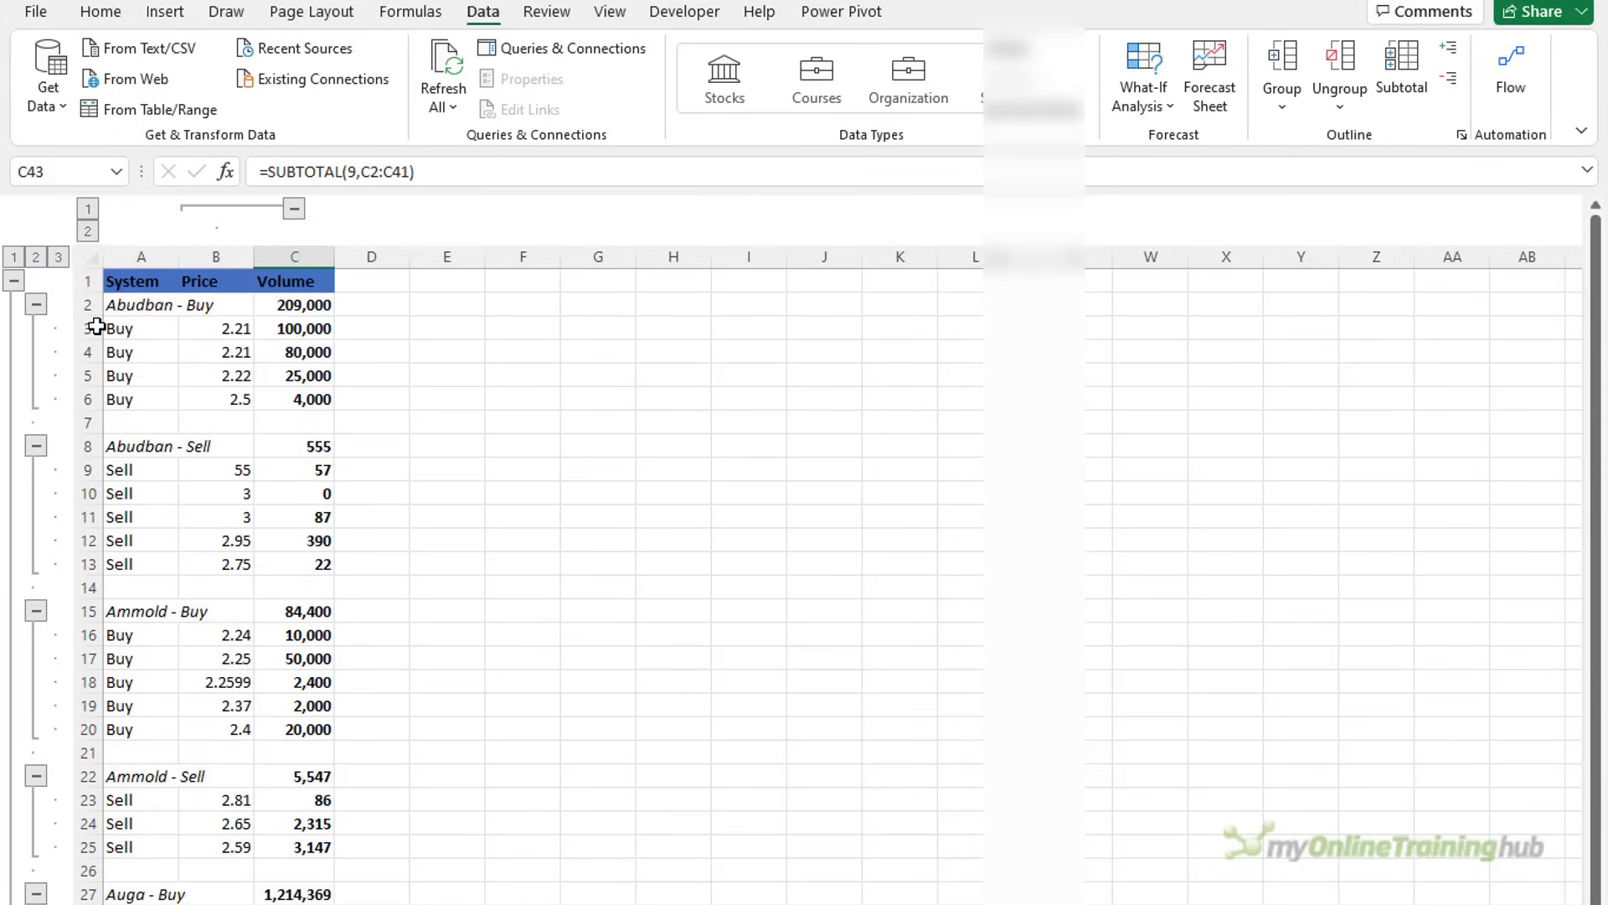
left_click_drag(86, 327, 86, 395)
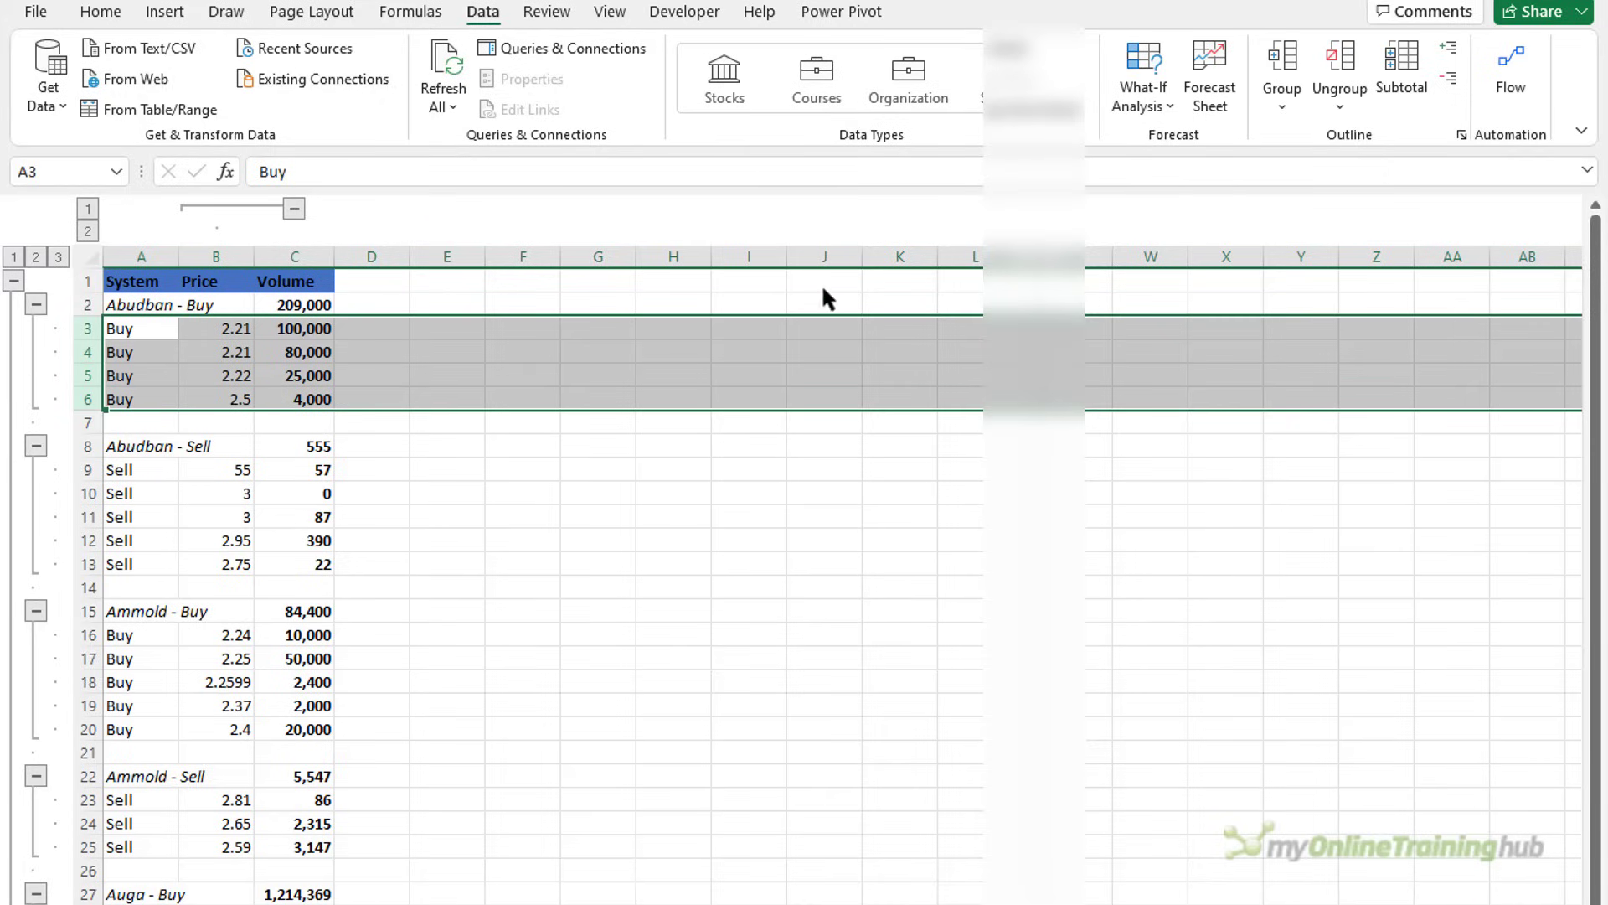
left_click(1344, 73)
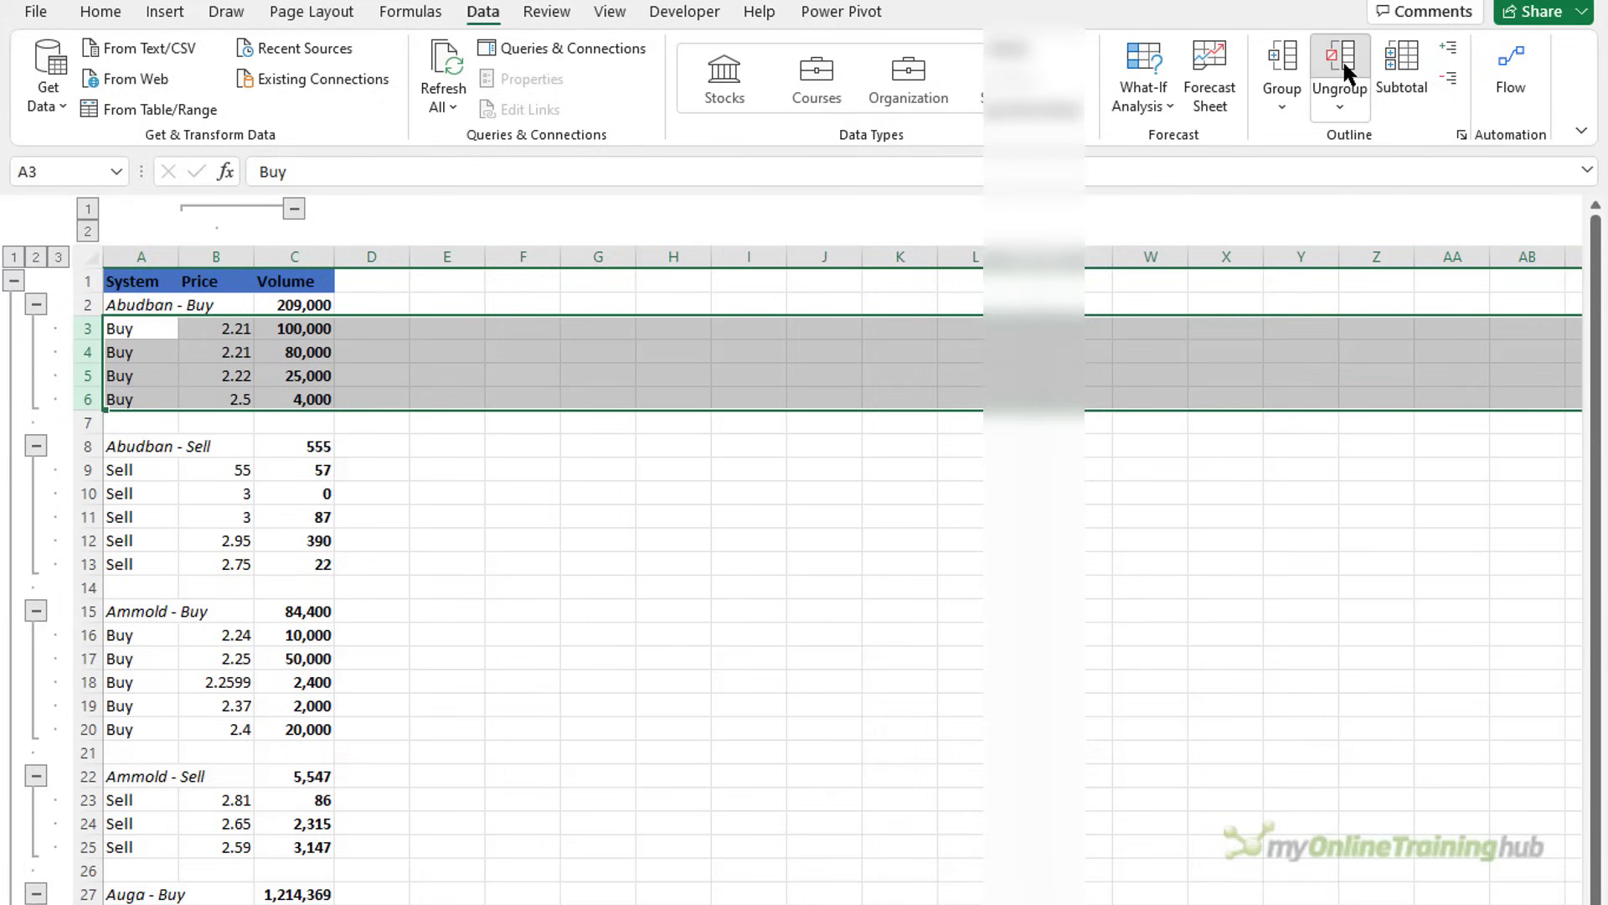
Step: Collapse the rows to level 2 summaries and bring up the Ungroup options
left_click(36, 258)
left_click_drag(166, 327, 302, 398)
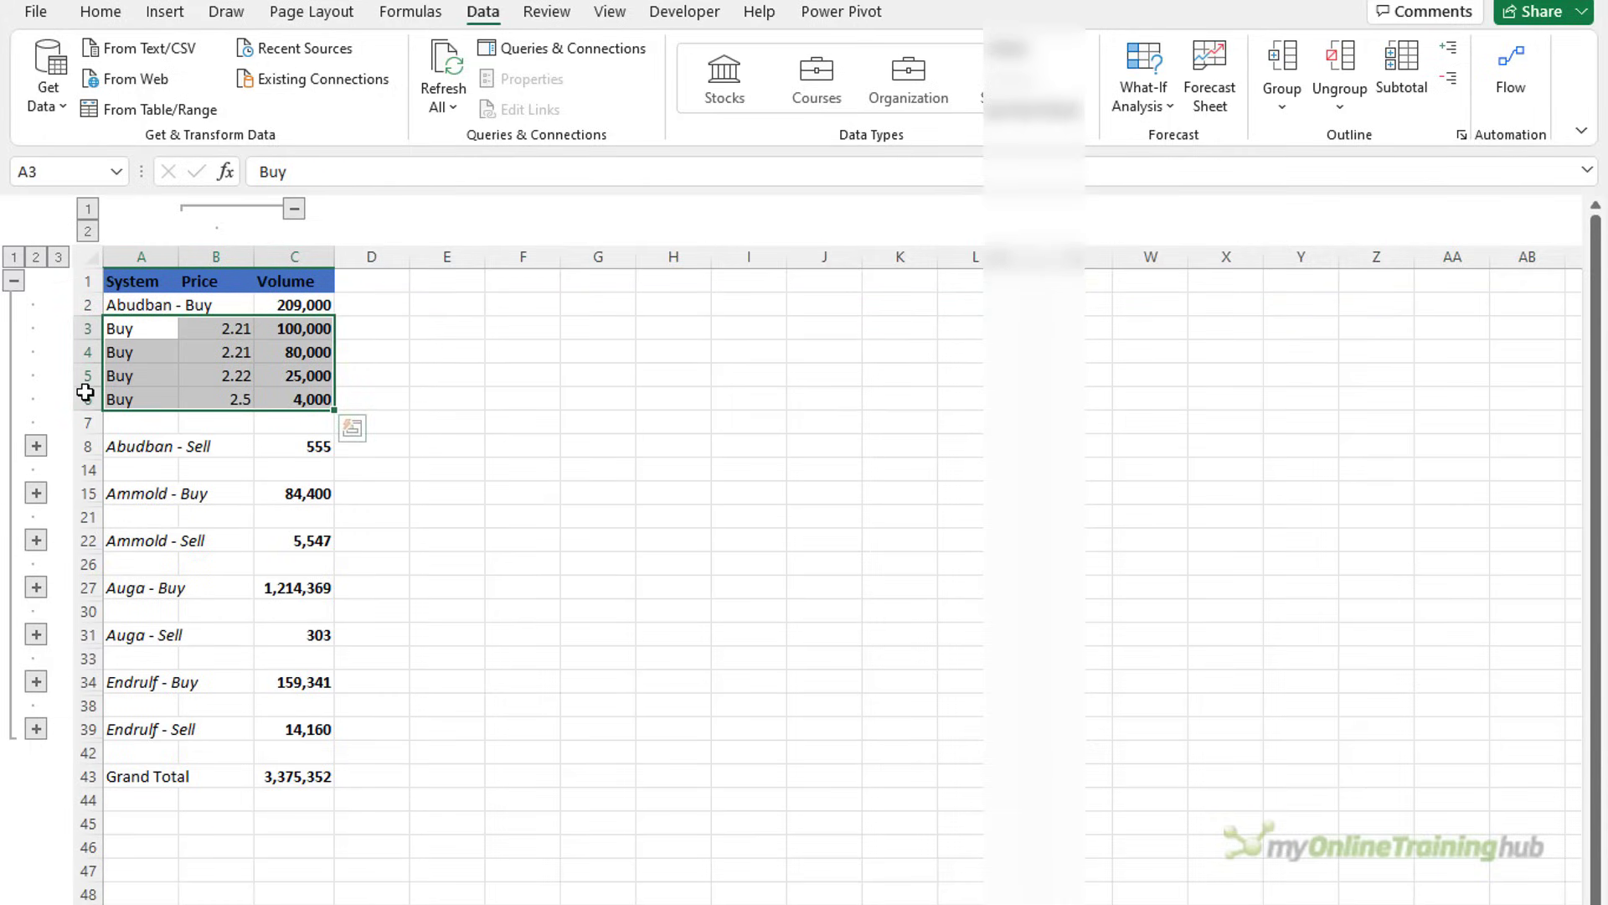
left_click(184, 368)
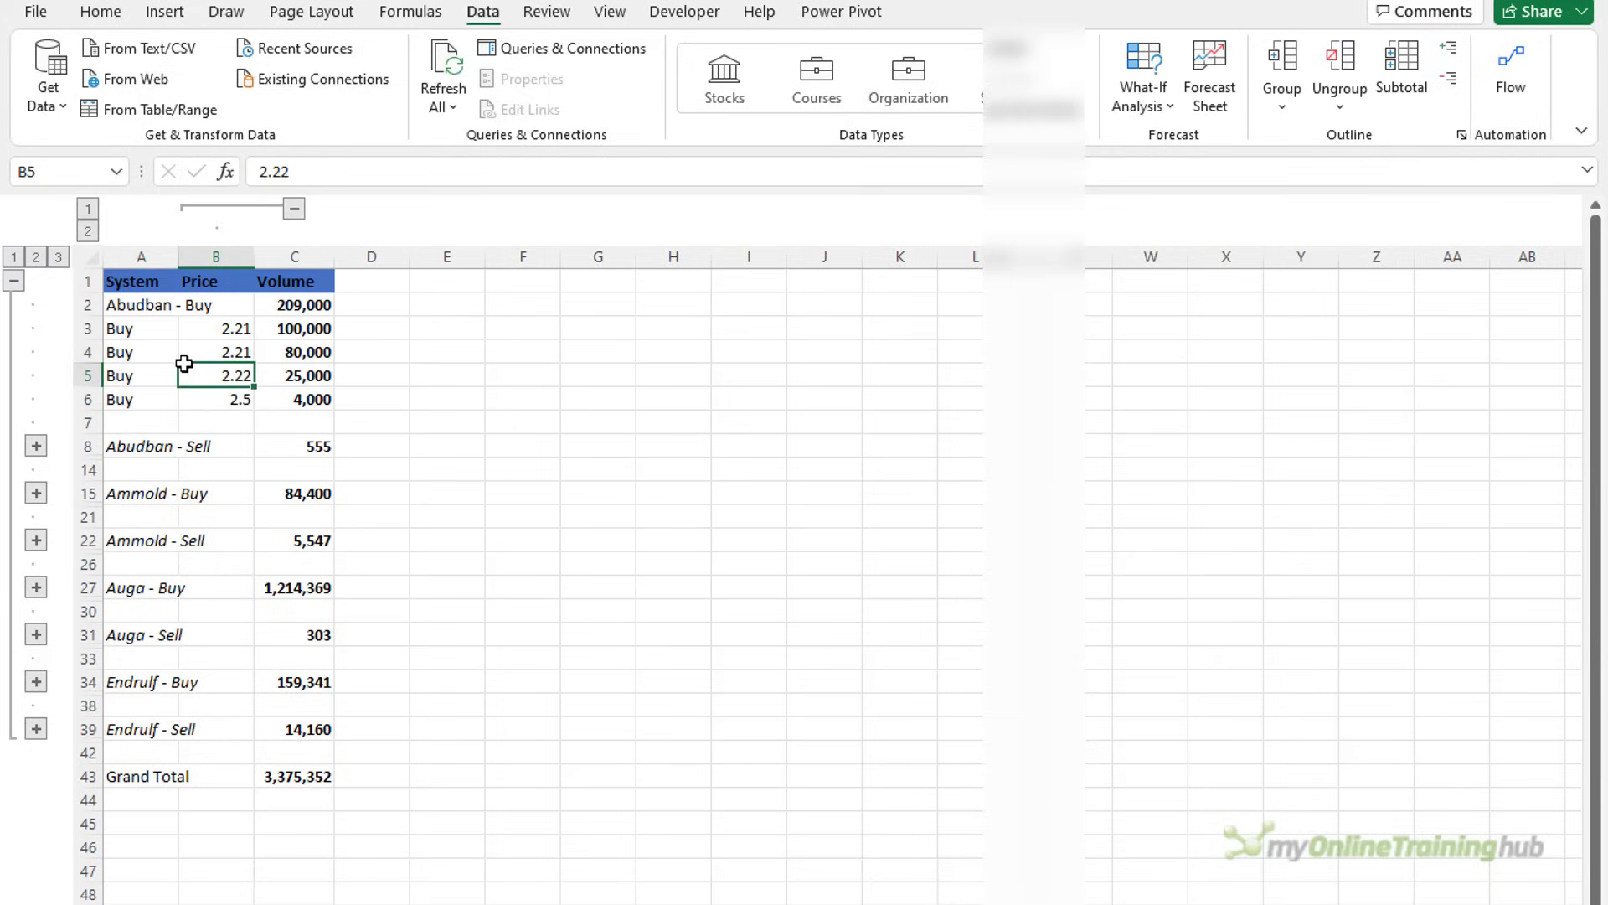
left_click(1337, 117)
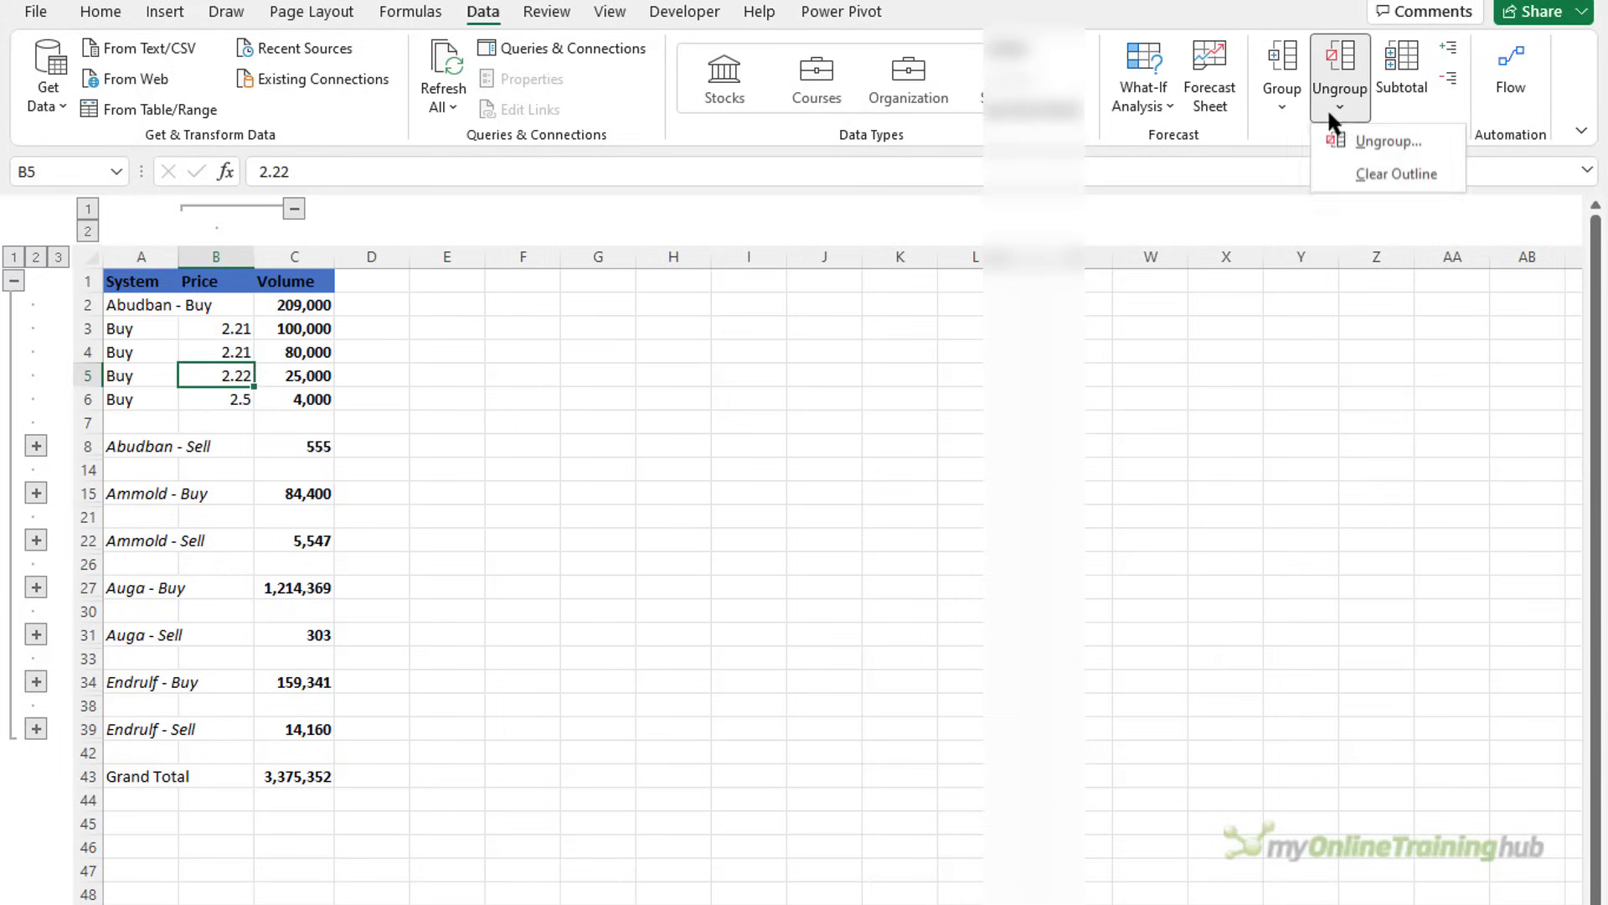
Step: Clear the outline and inspect each company block's SUM total formulas
left_click(1422, 174)
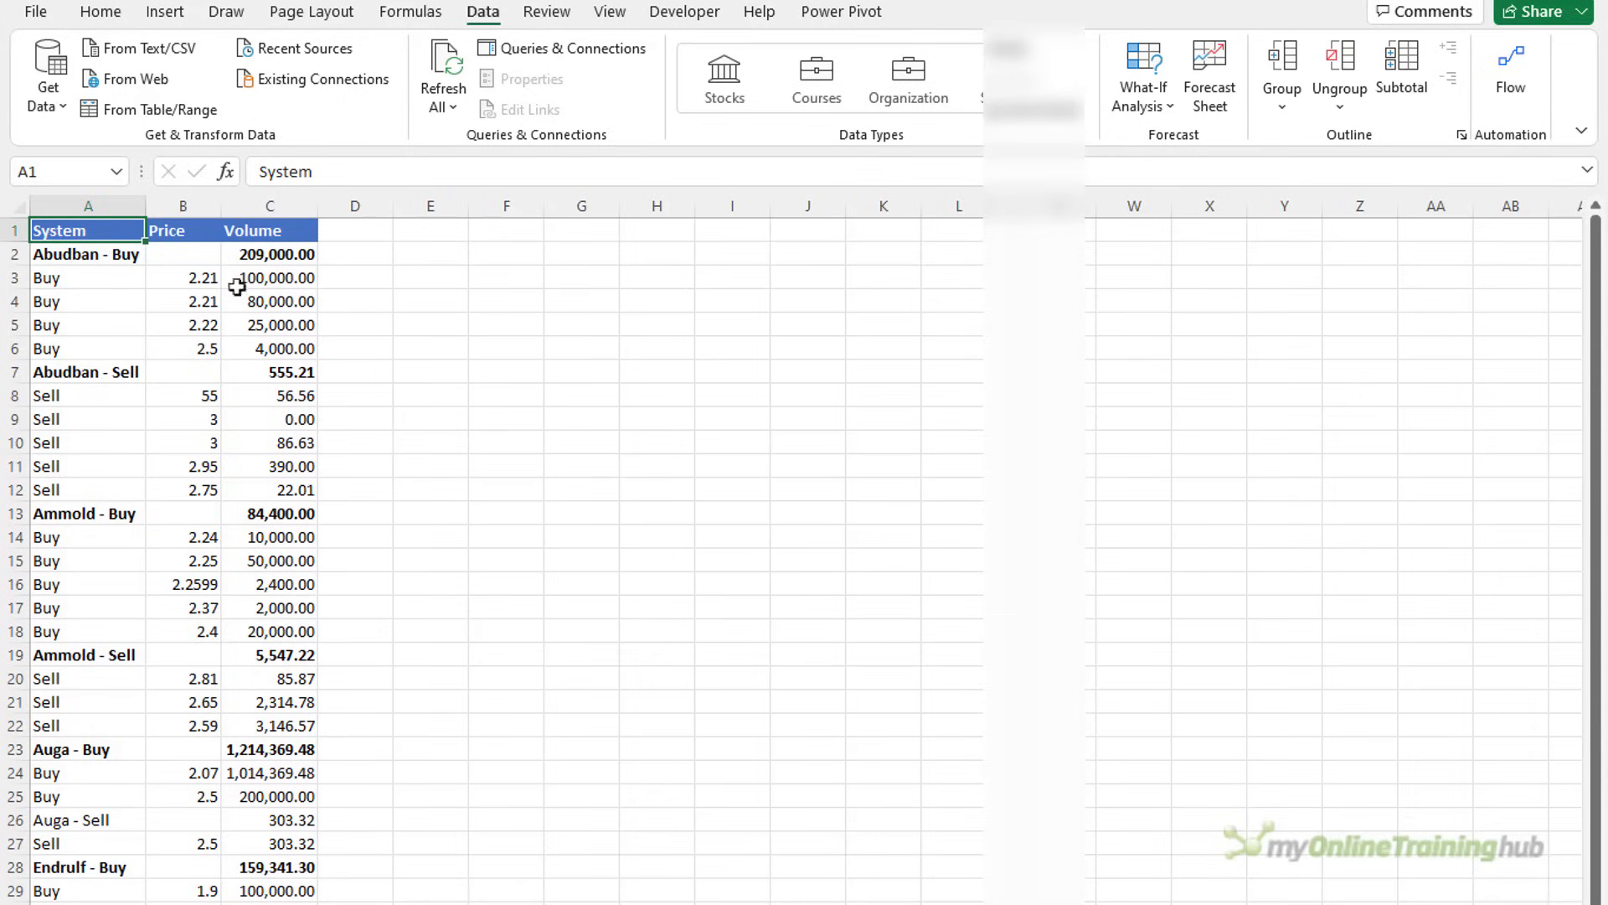
left_click(268, 254)
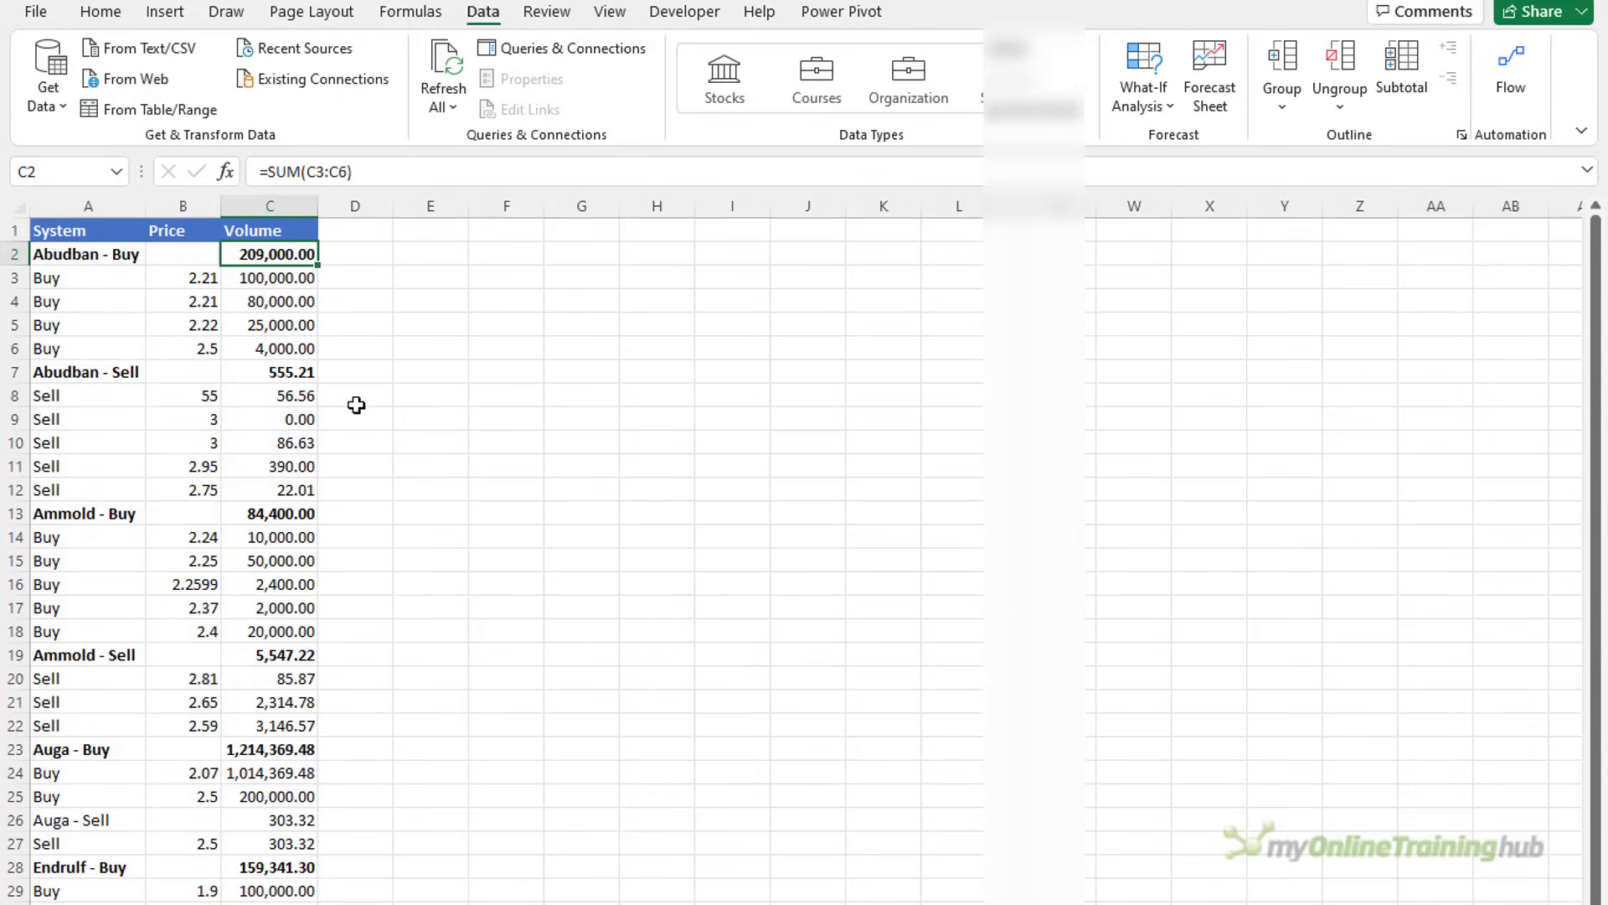
left_click(285, 373)
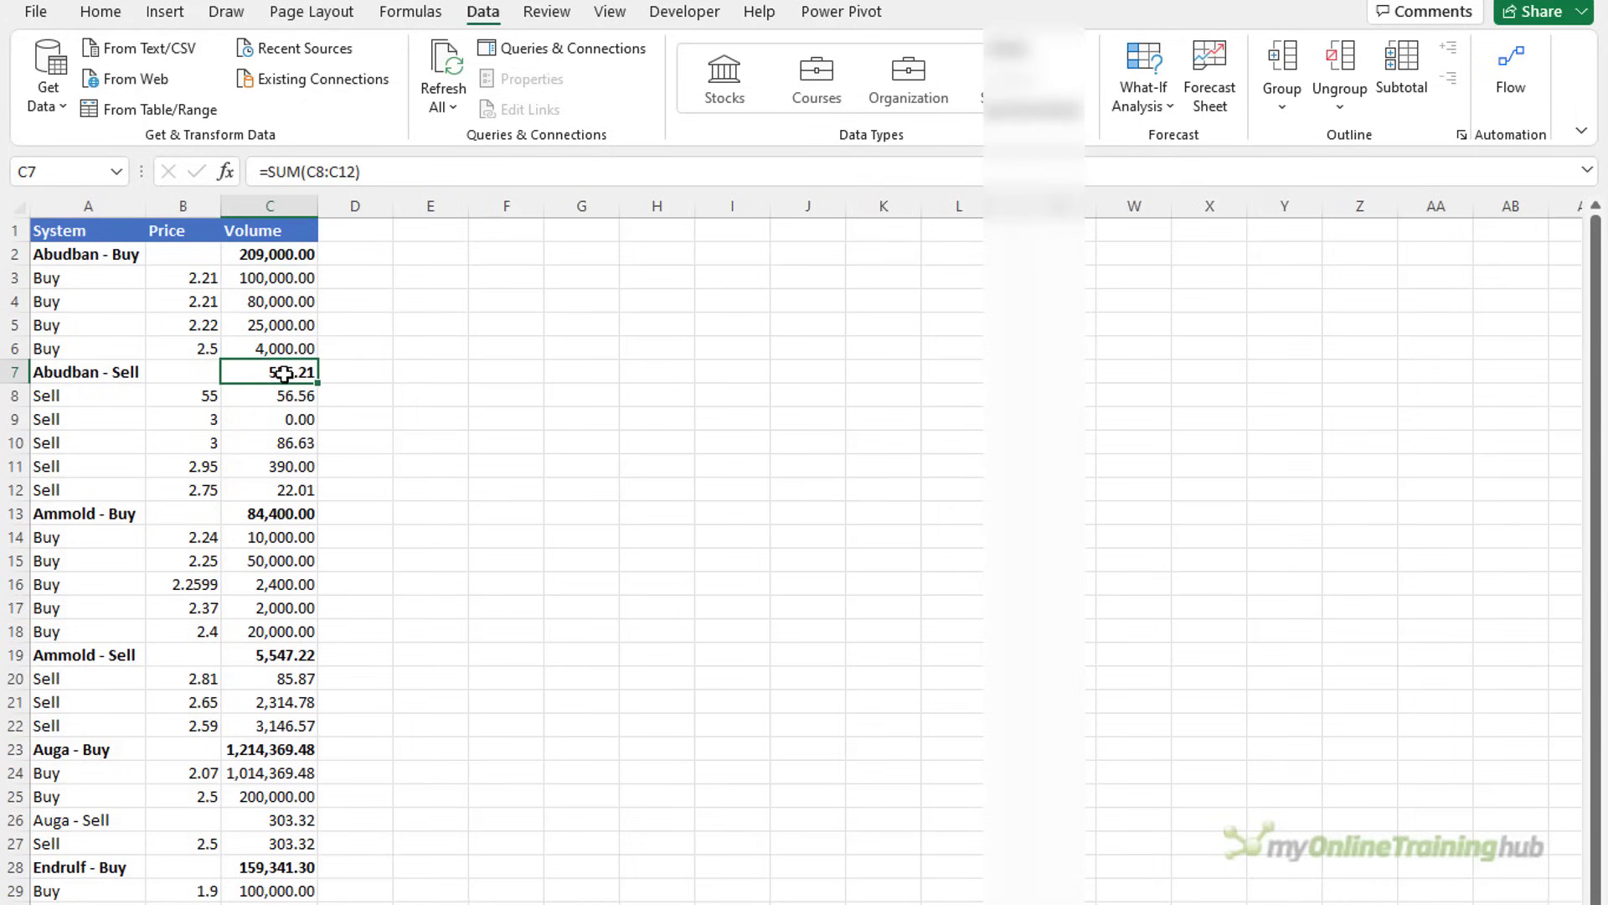
left_click(274, 512)
left_click(289, 656)
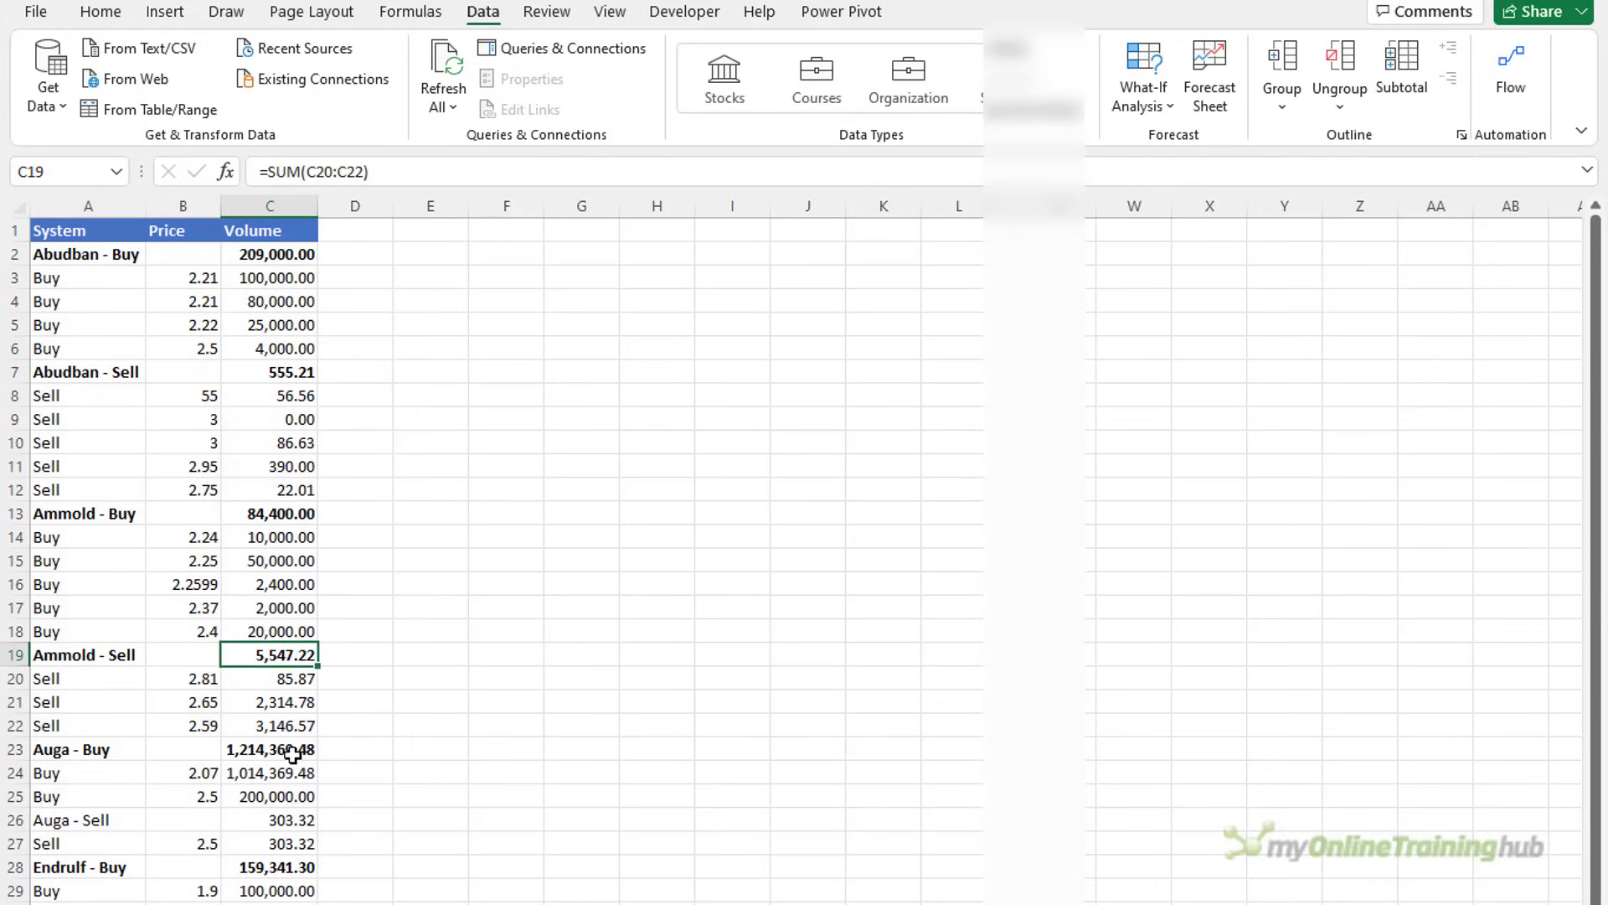
left_click(292, 751)
left_click(290, 821)
left_click(289, 867)
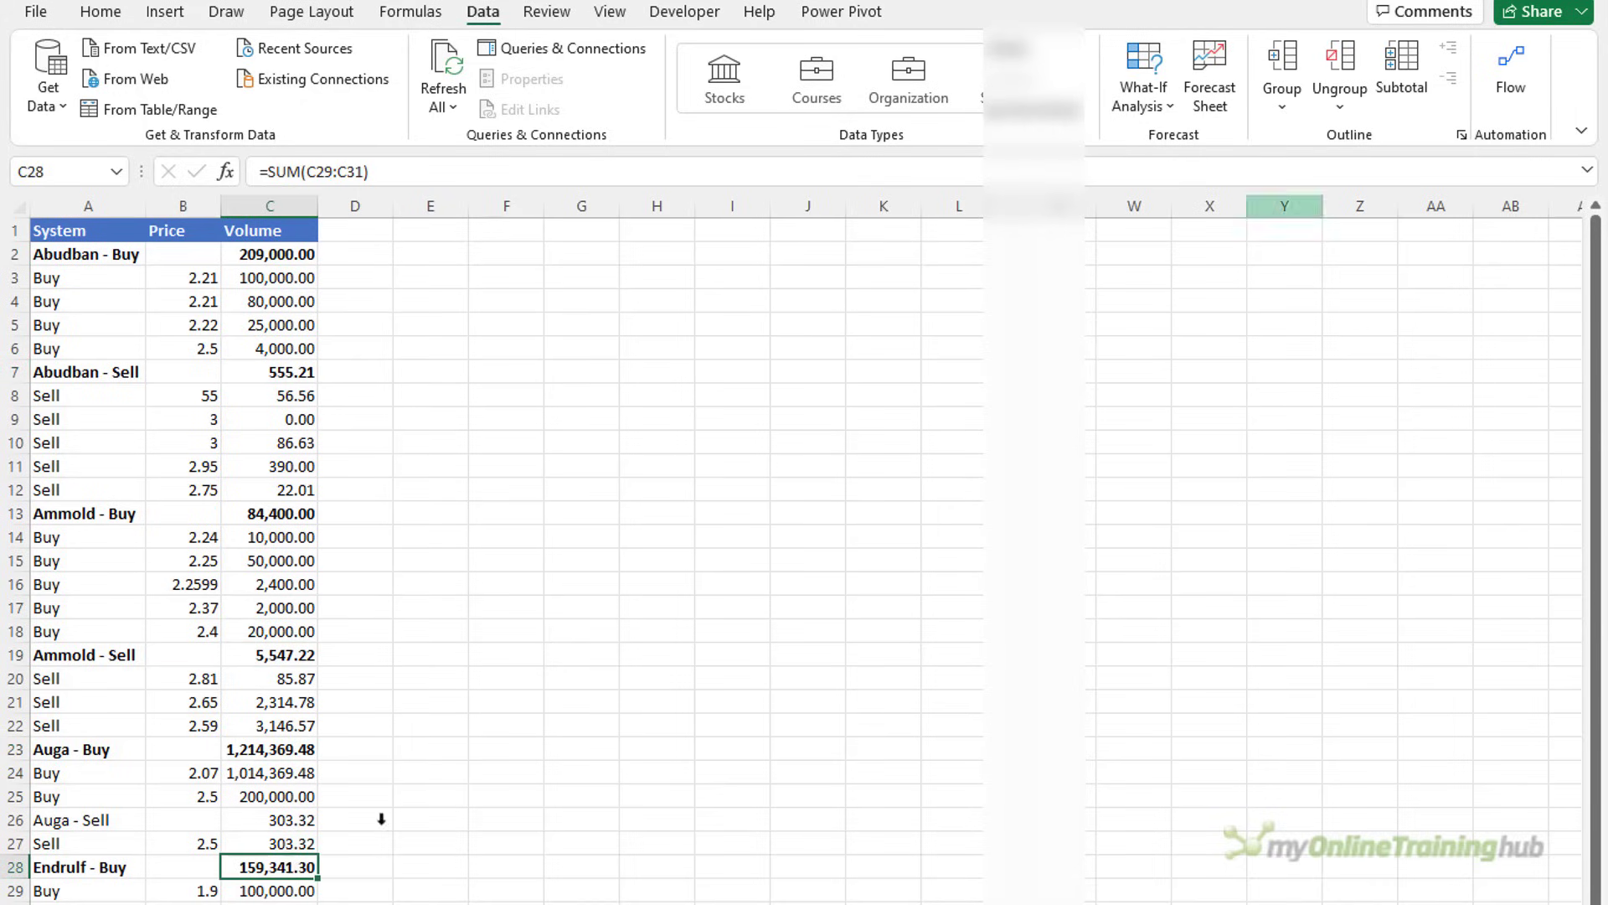
Step: Apply Auto Outline, then group the missed Auga Sell row 27 (A27:C27) as rows
left_click(1294, 108)
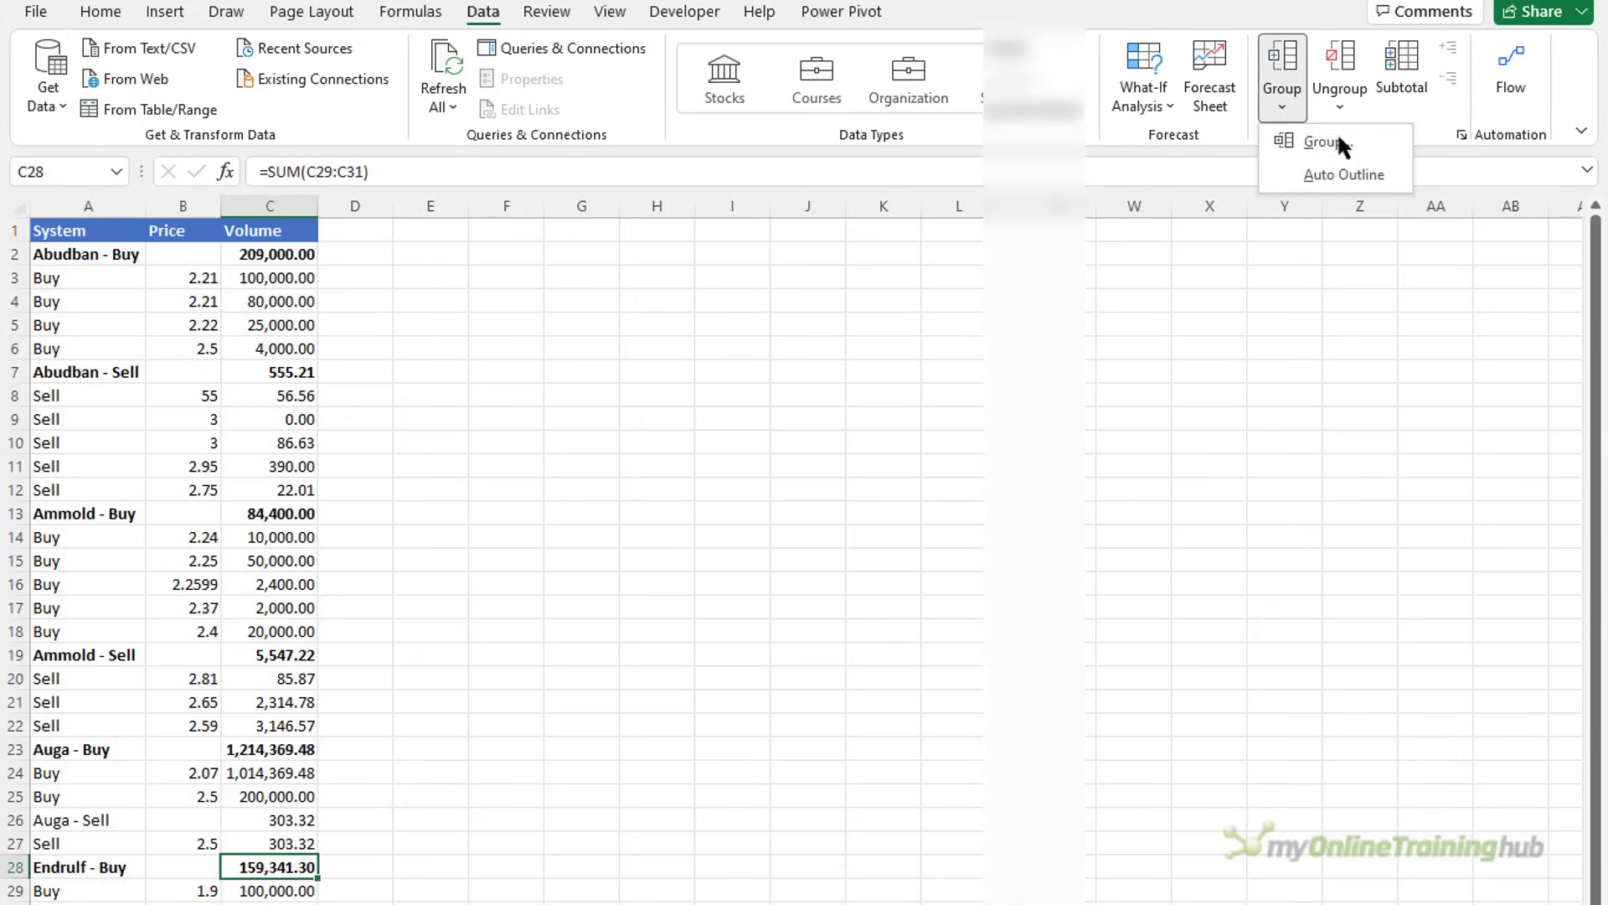
left_click(1395, 171)
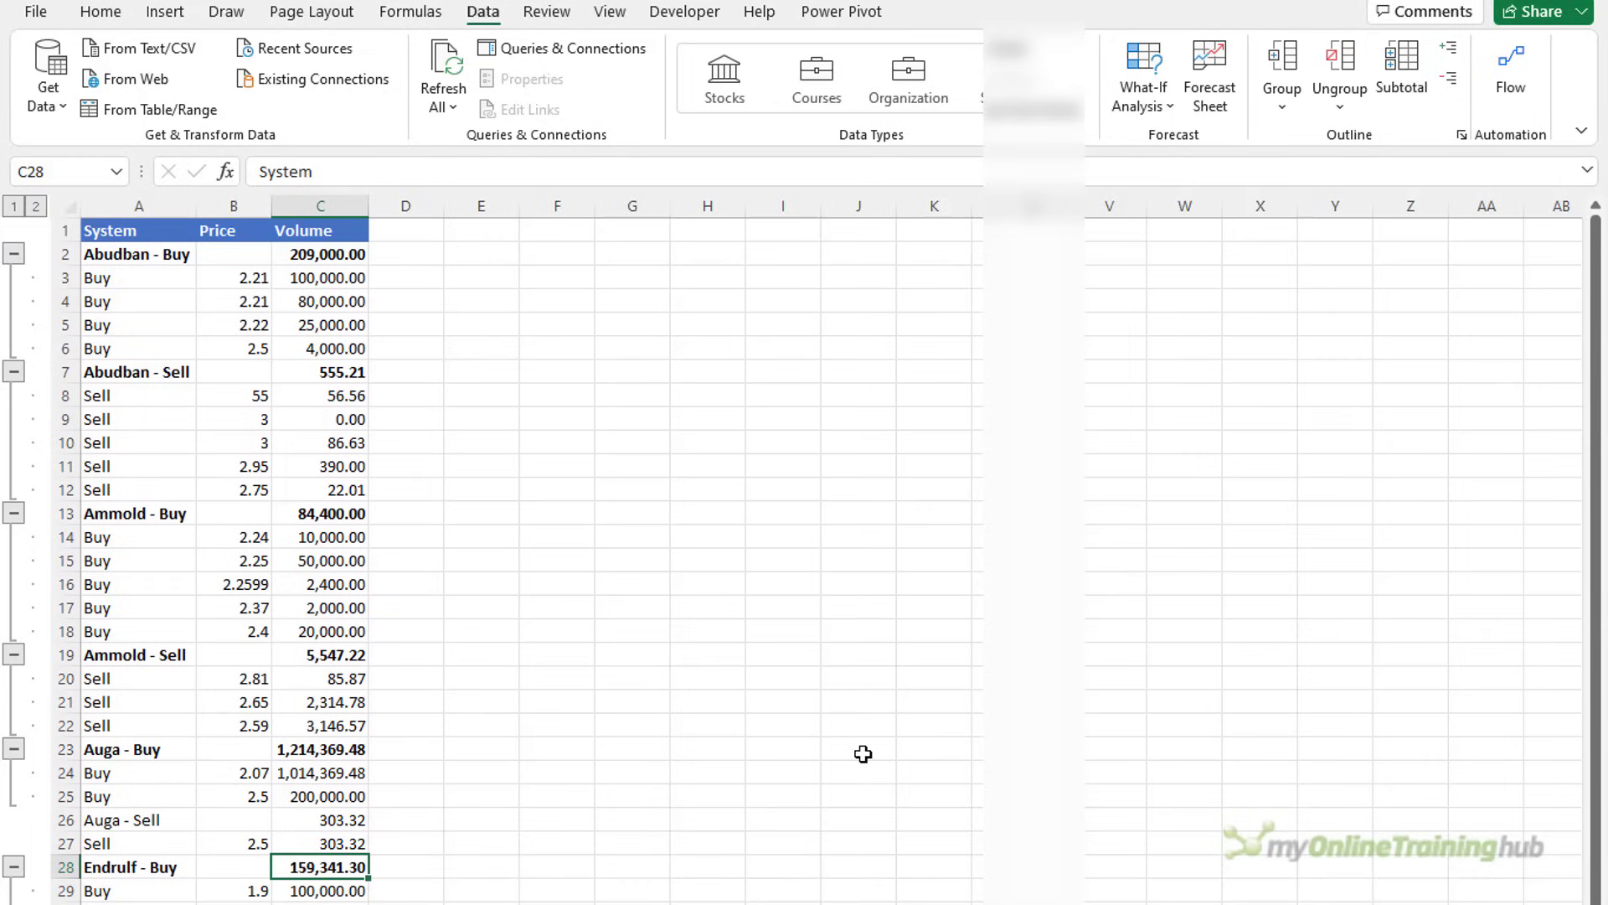
left_click(107, 845)
left_click_drag(107, 845, 352, 847)
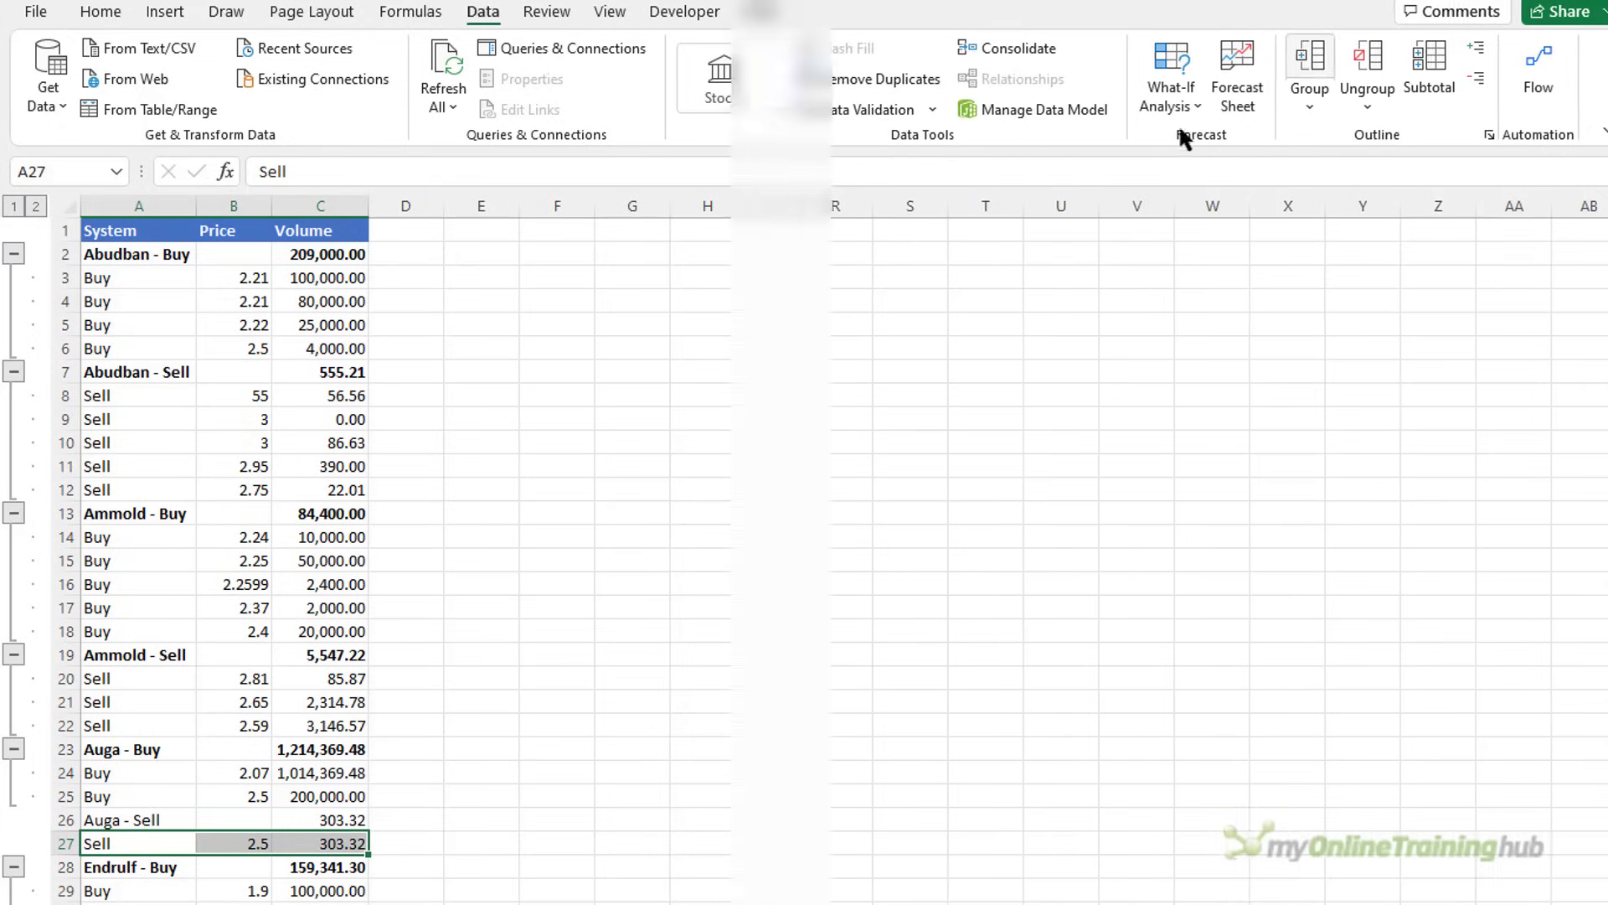
left_click(1334, 62)
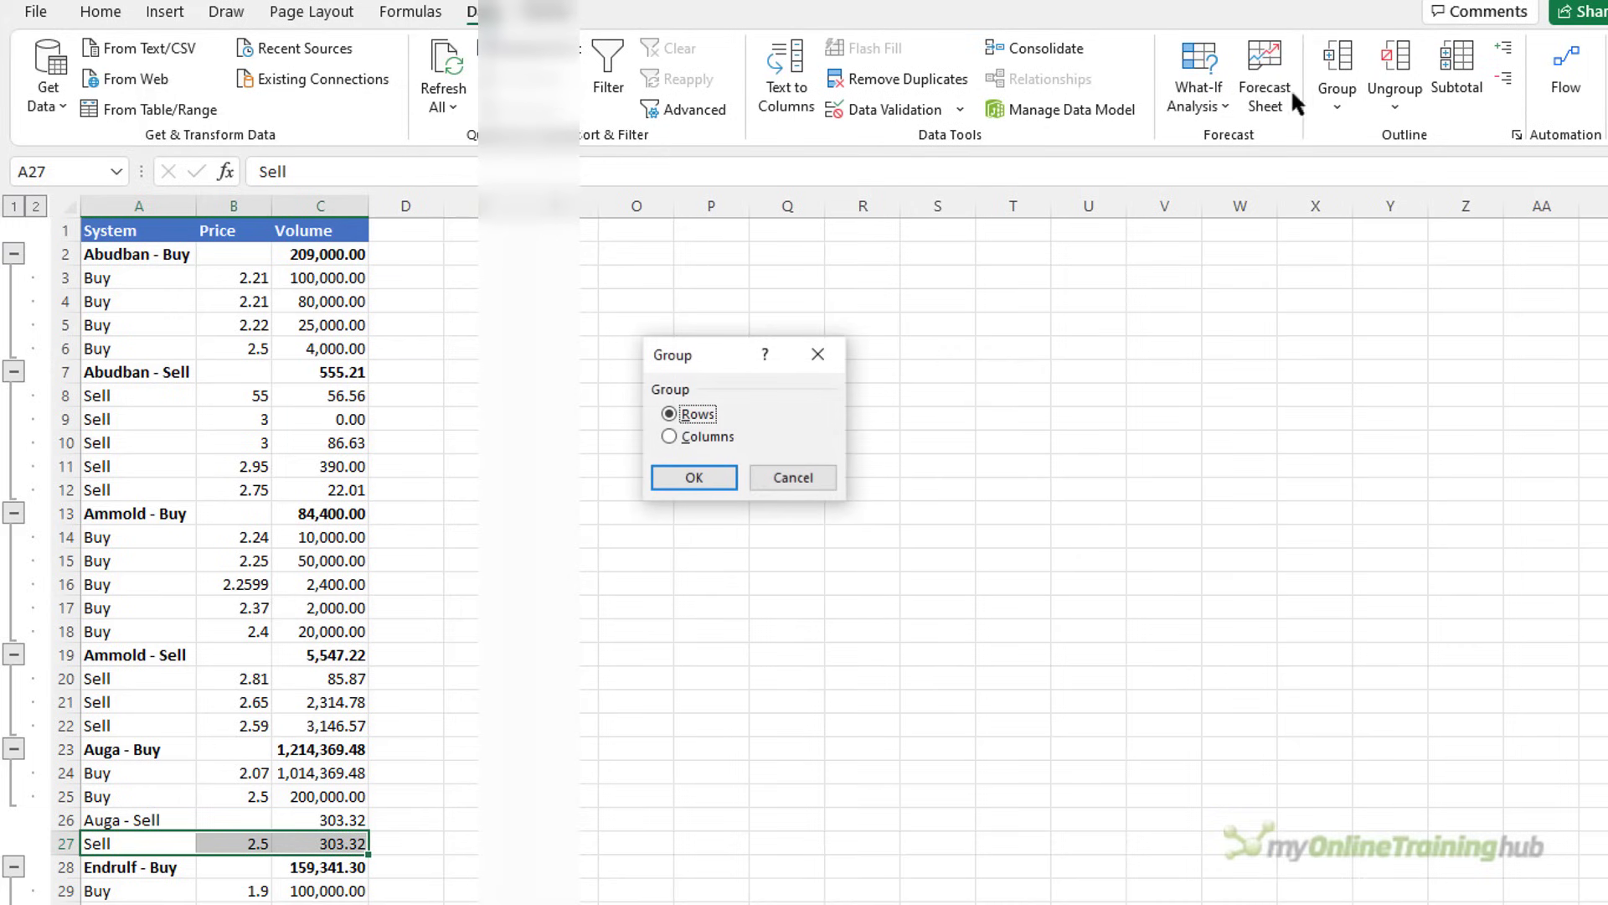
left_click(696, 477)
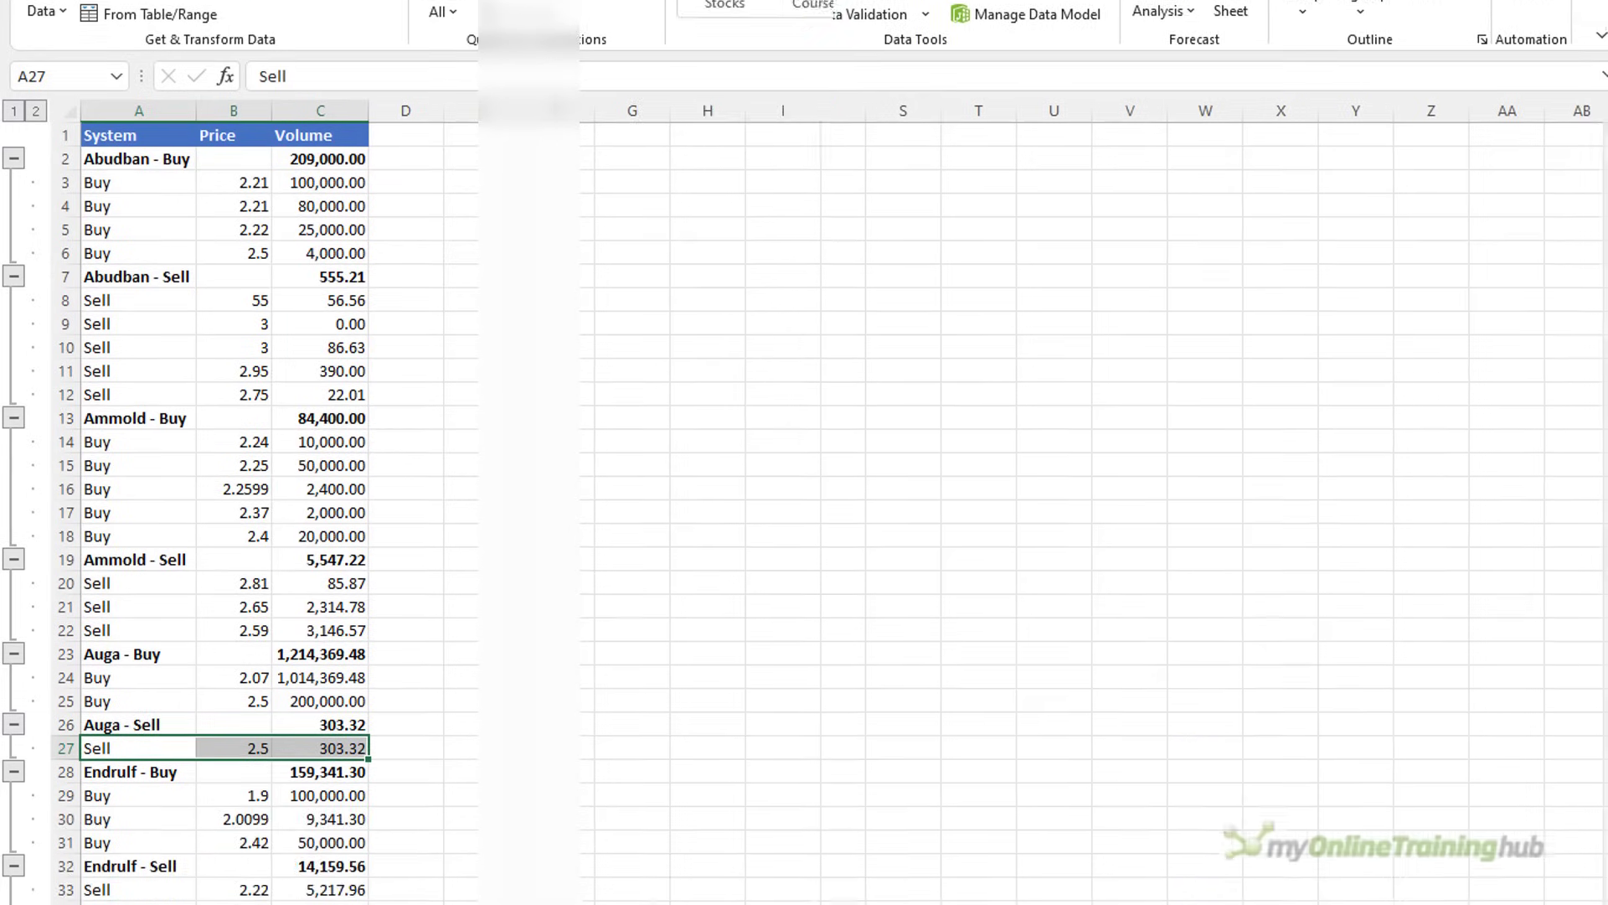
left_click_drag(115, 871, 339, 884)
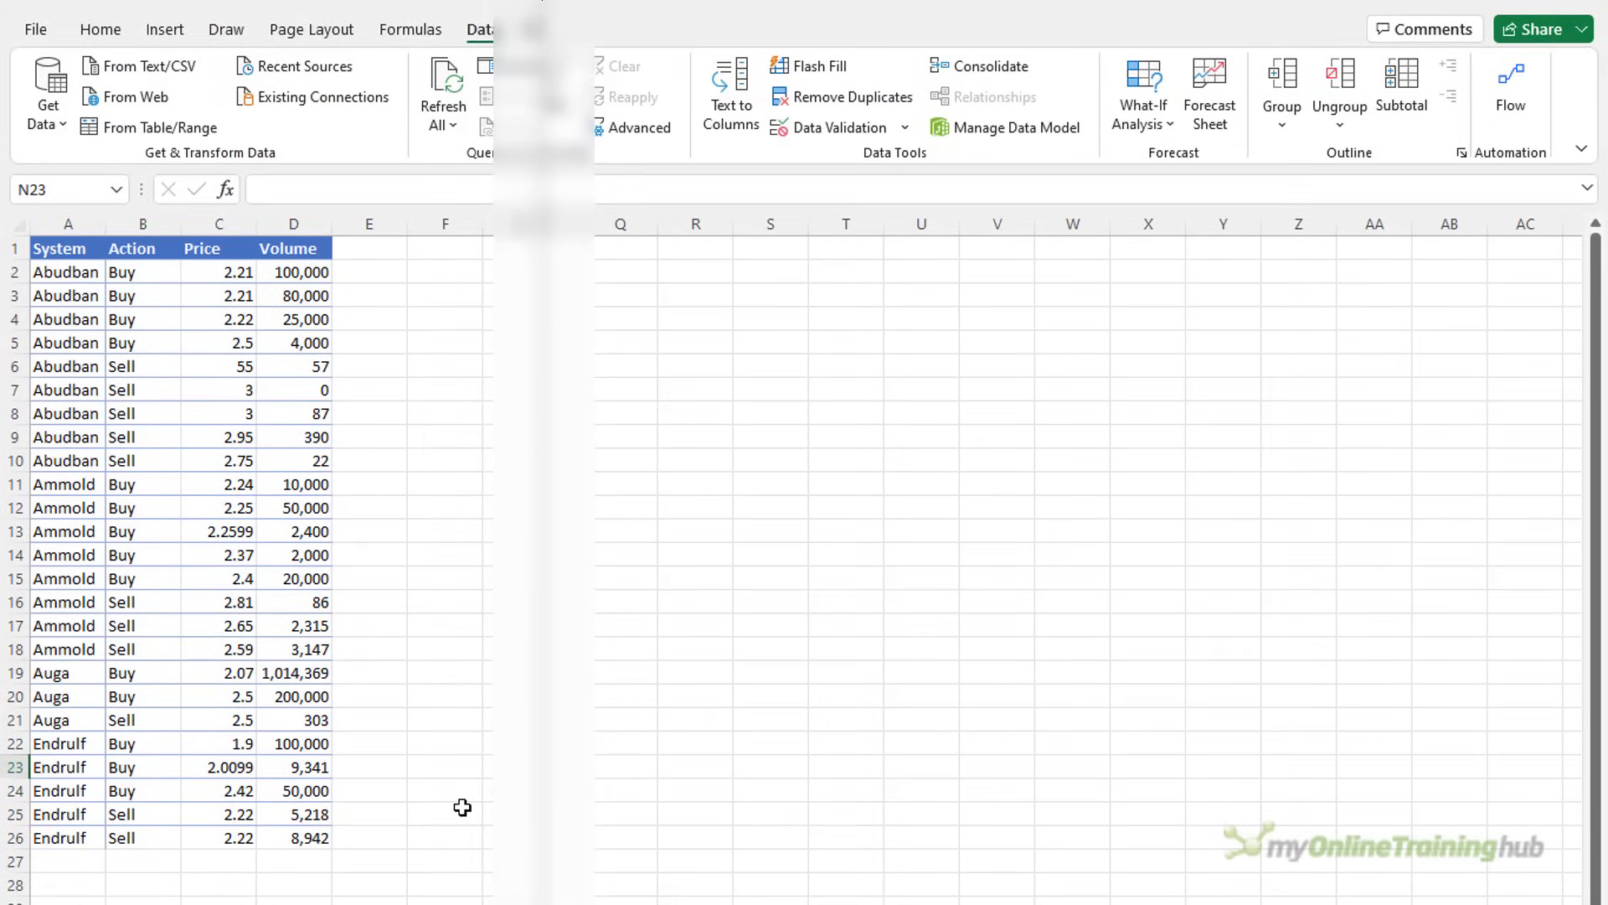
Step: Add Sum of Volume subtotals at each change in System, with summary rows below the data
left_click(211, 460)
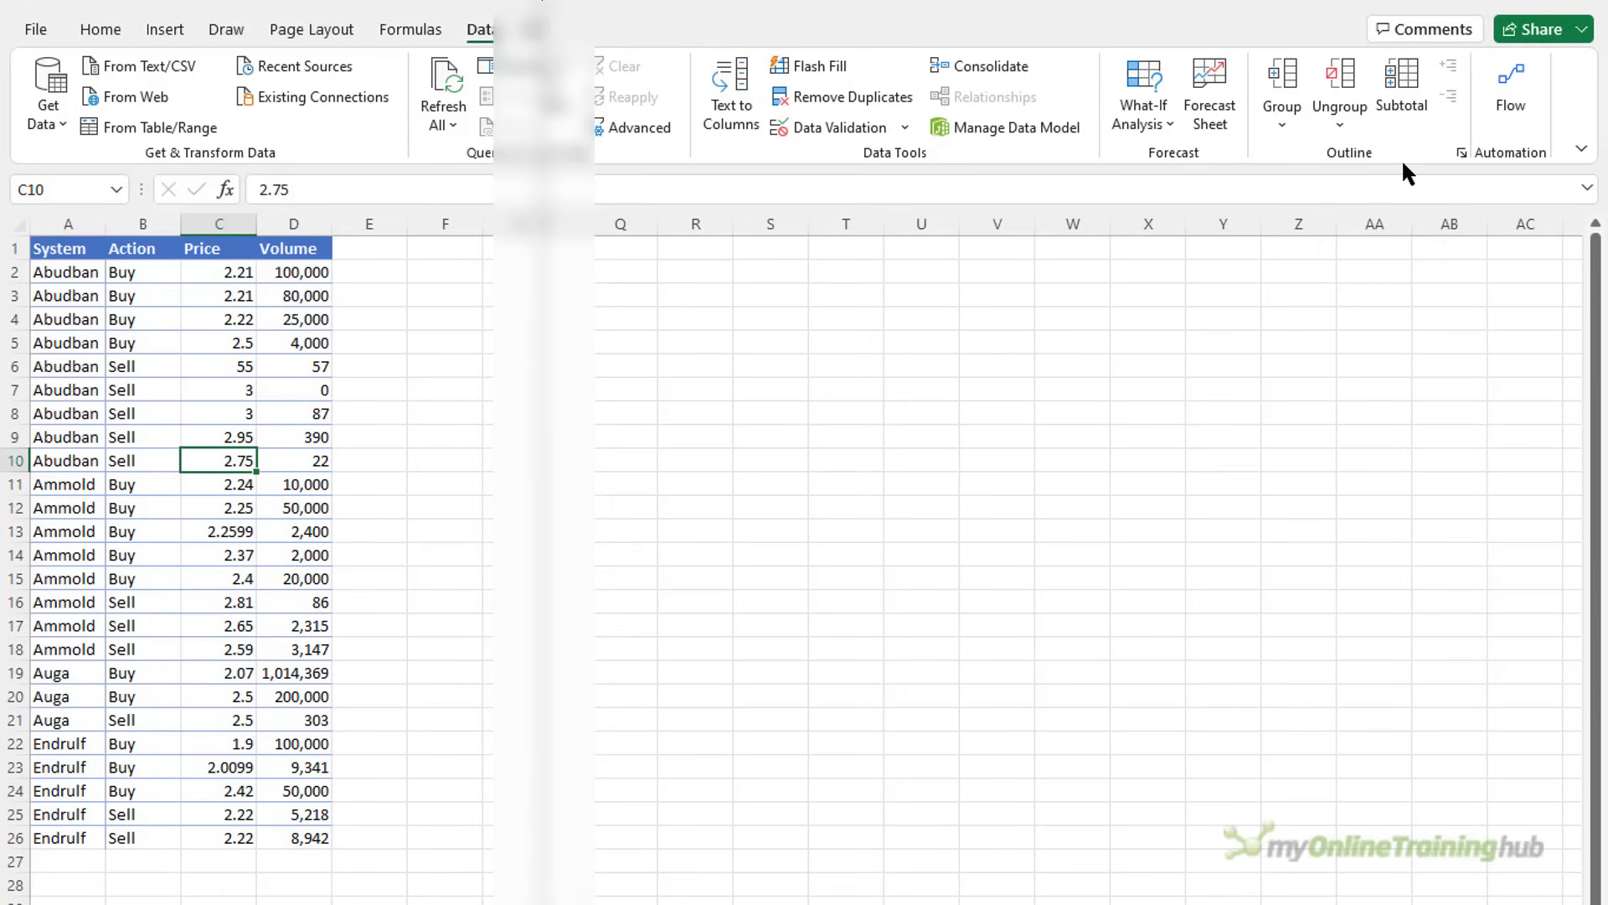
left_click(1405, 103)
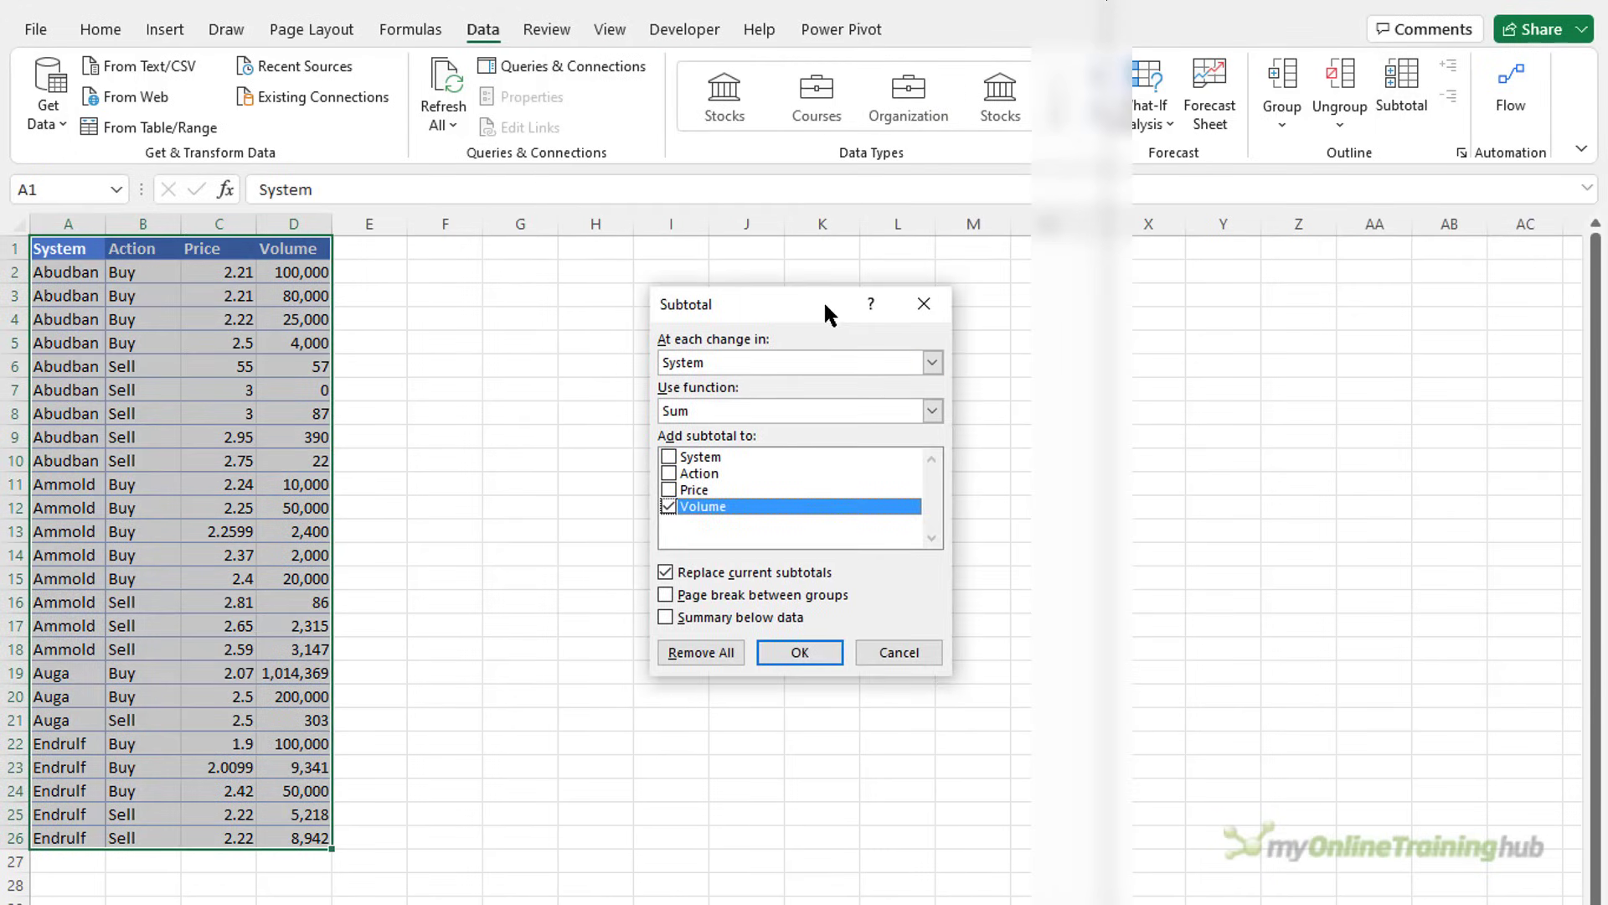
key("Tab")
left_click(930, 362)
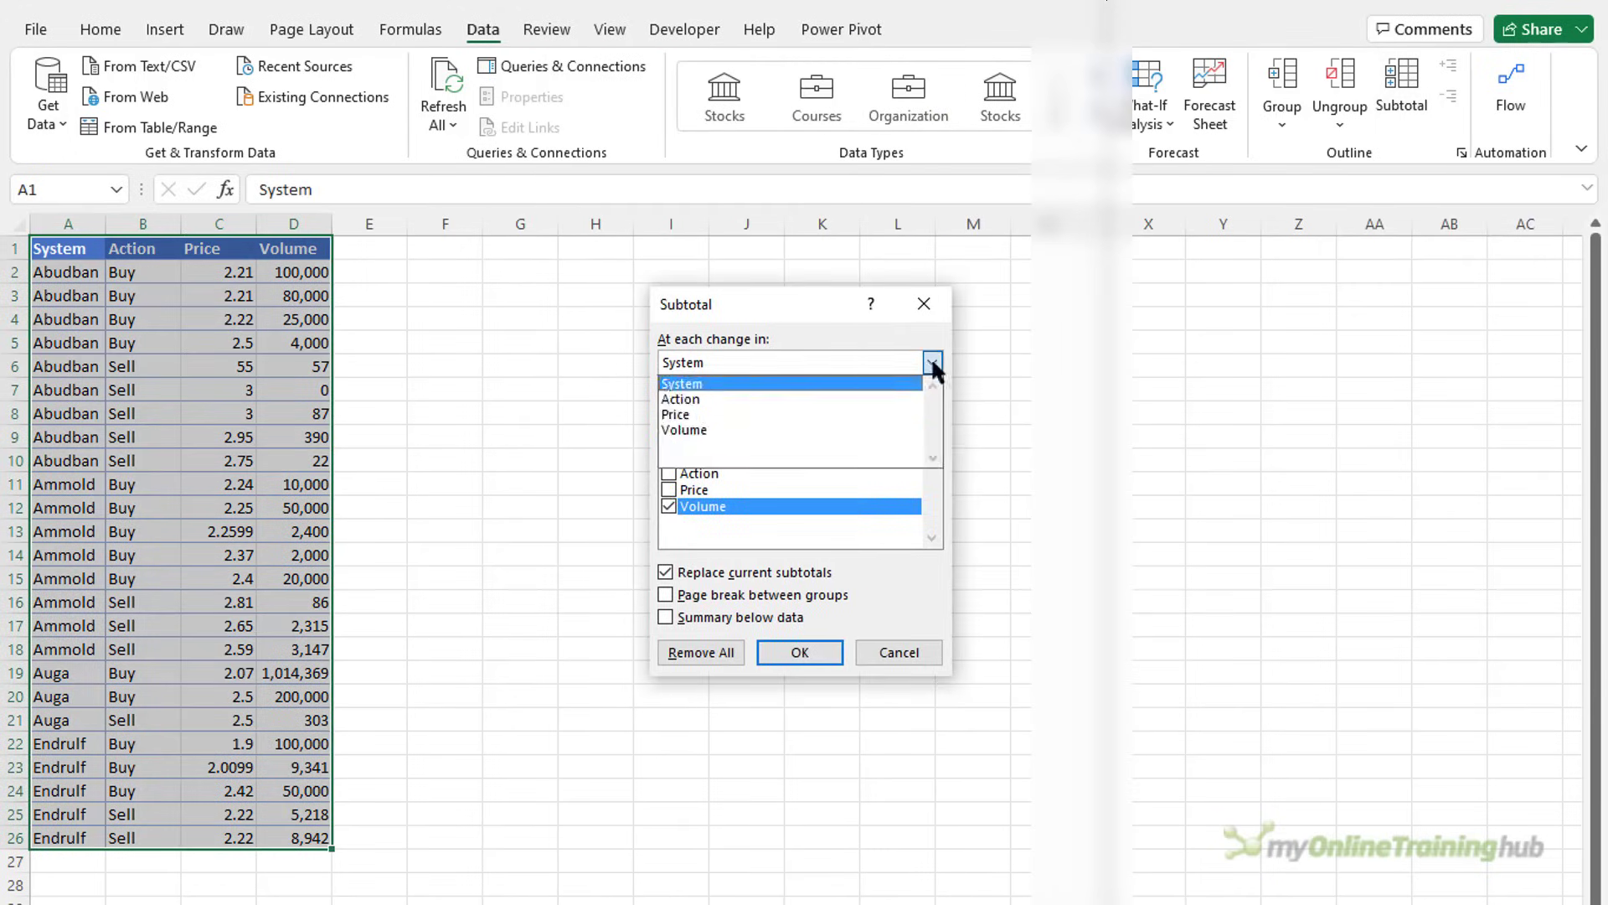
left_click(712, 384)
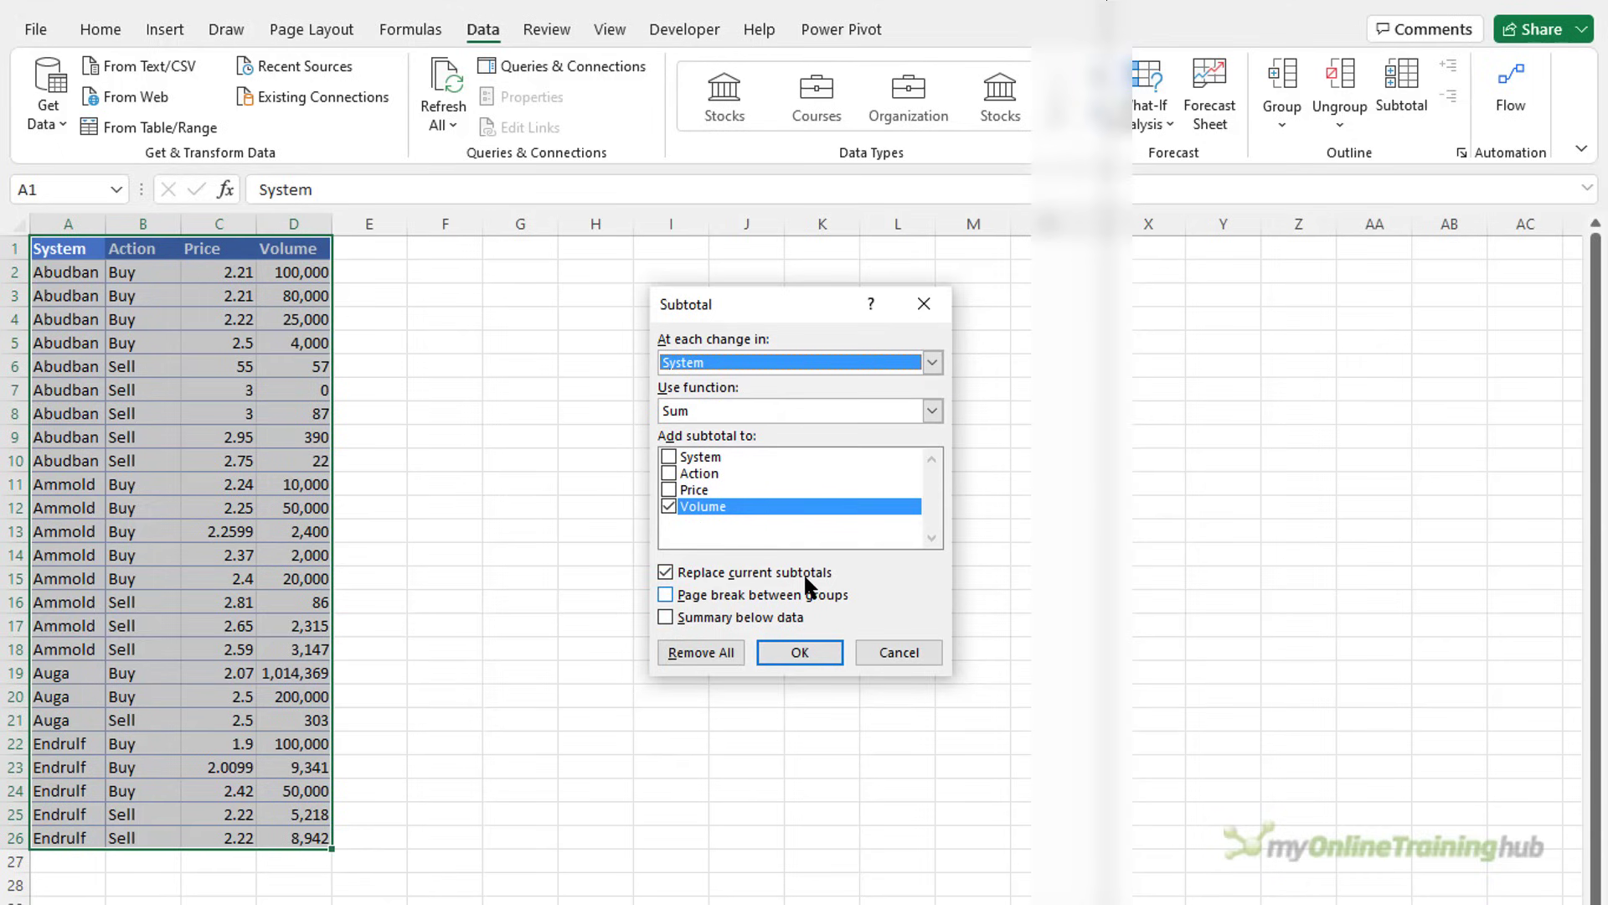
left_click(666, 619)
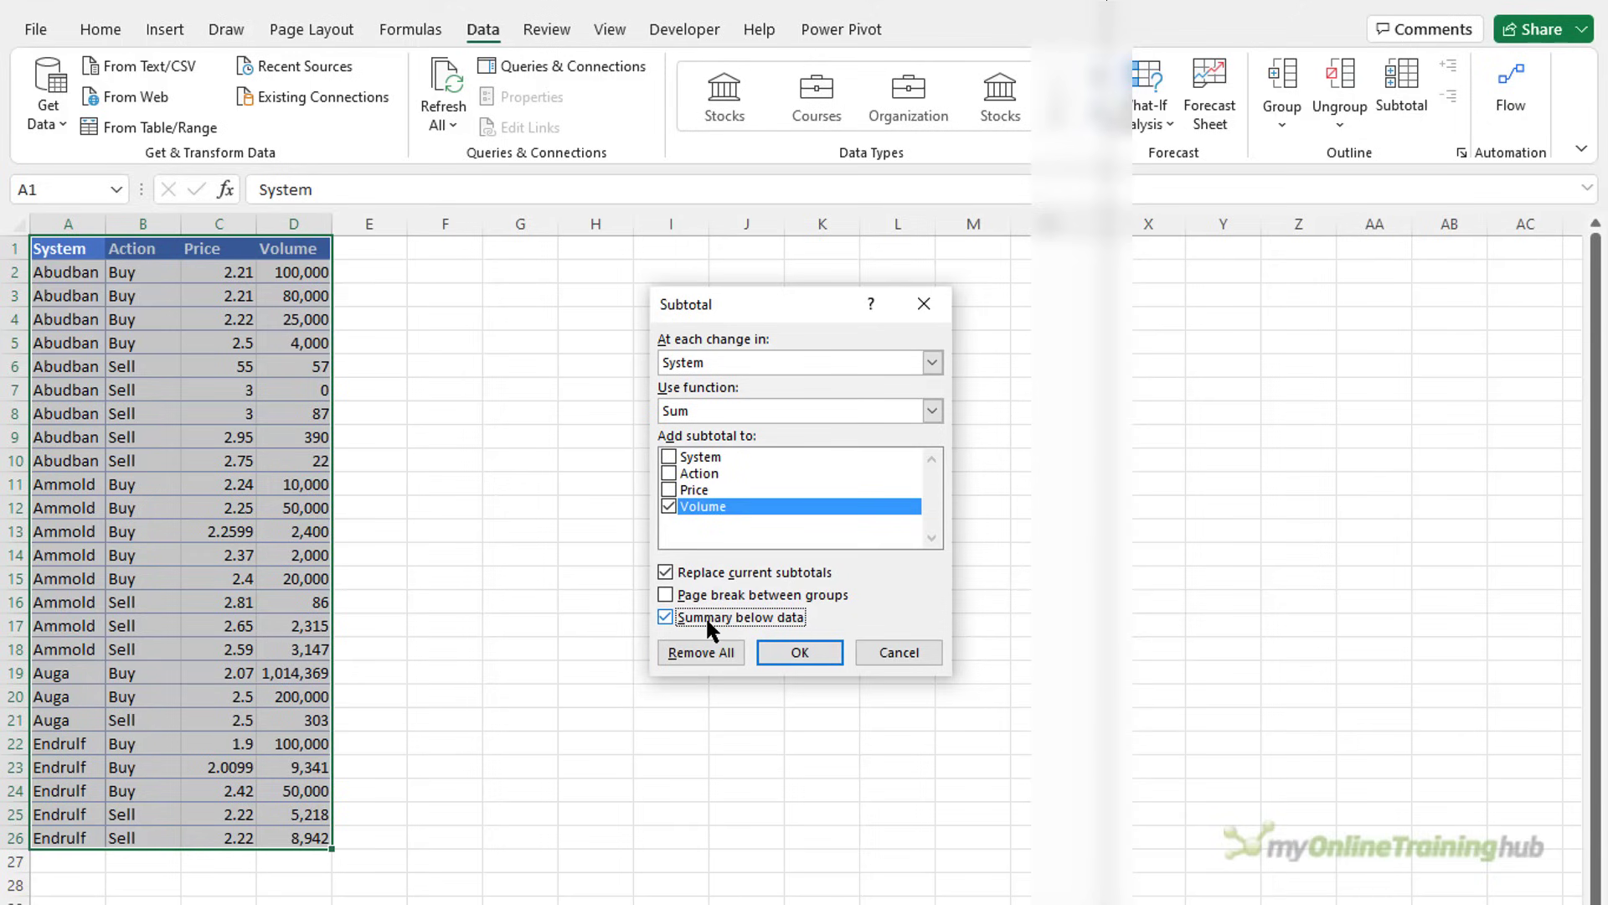
left_click(800, 653)
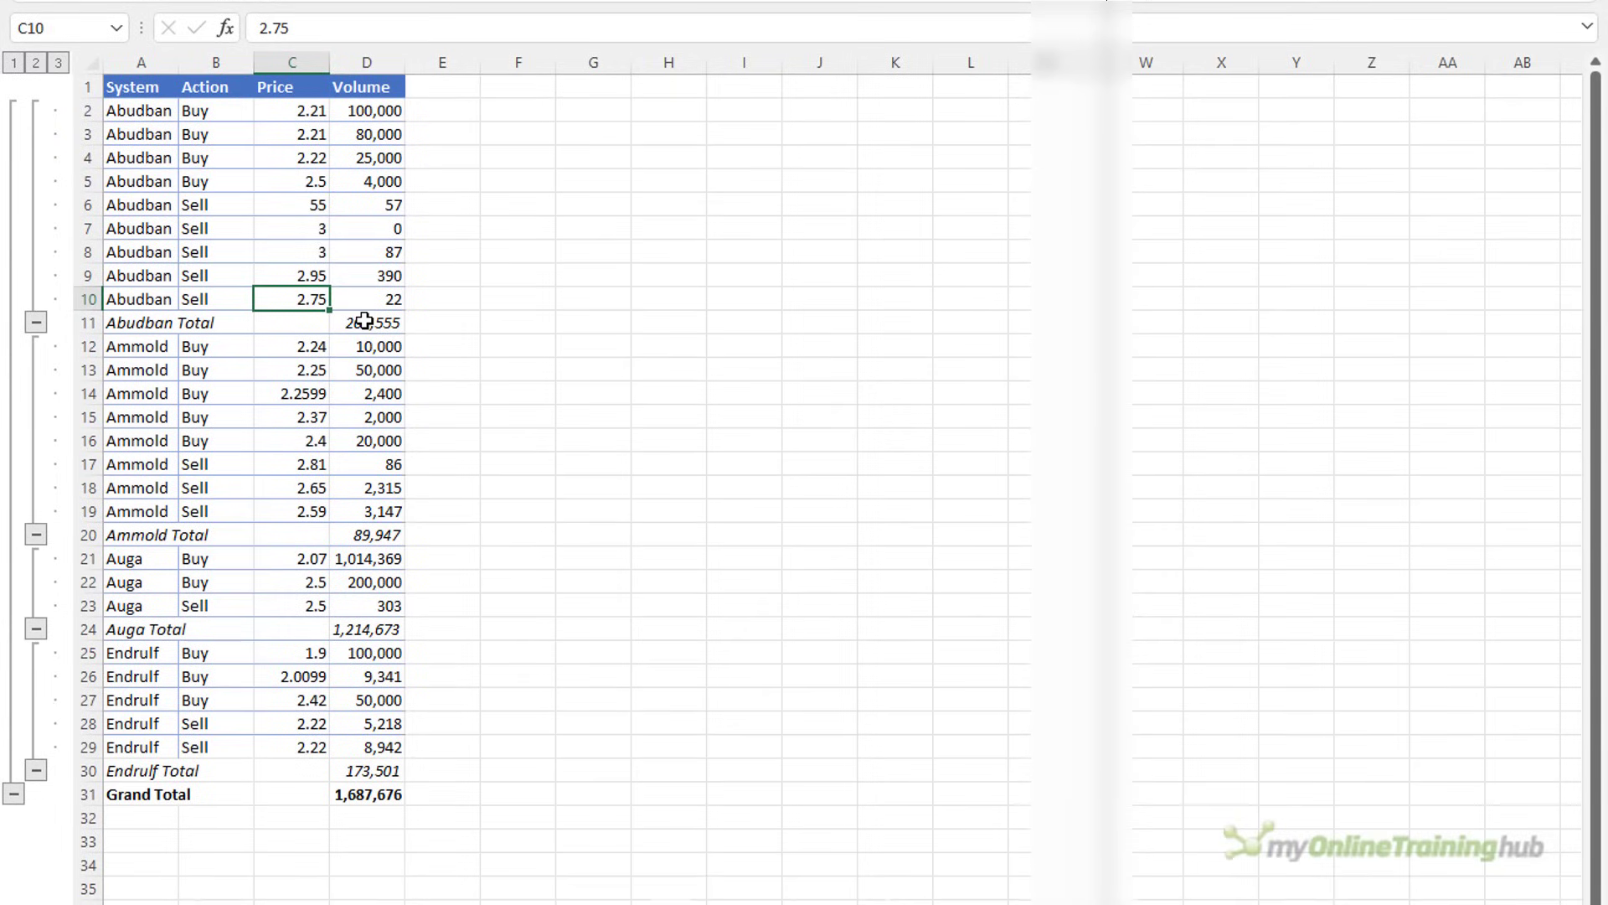
Step: Inspect the System subtotal formulas and select the subtotalled table A1:D30
left_click(365, 321)
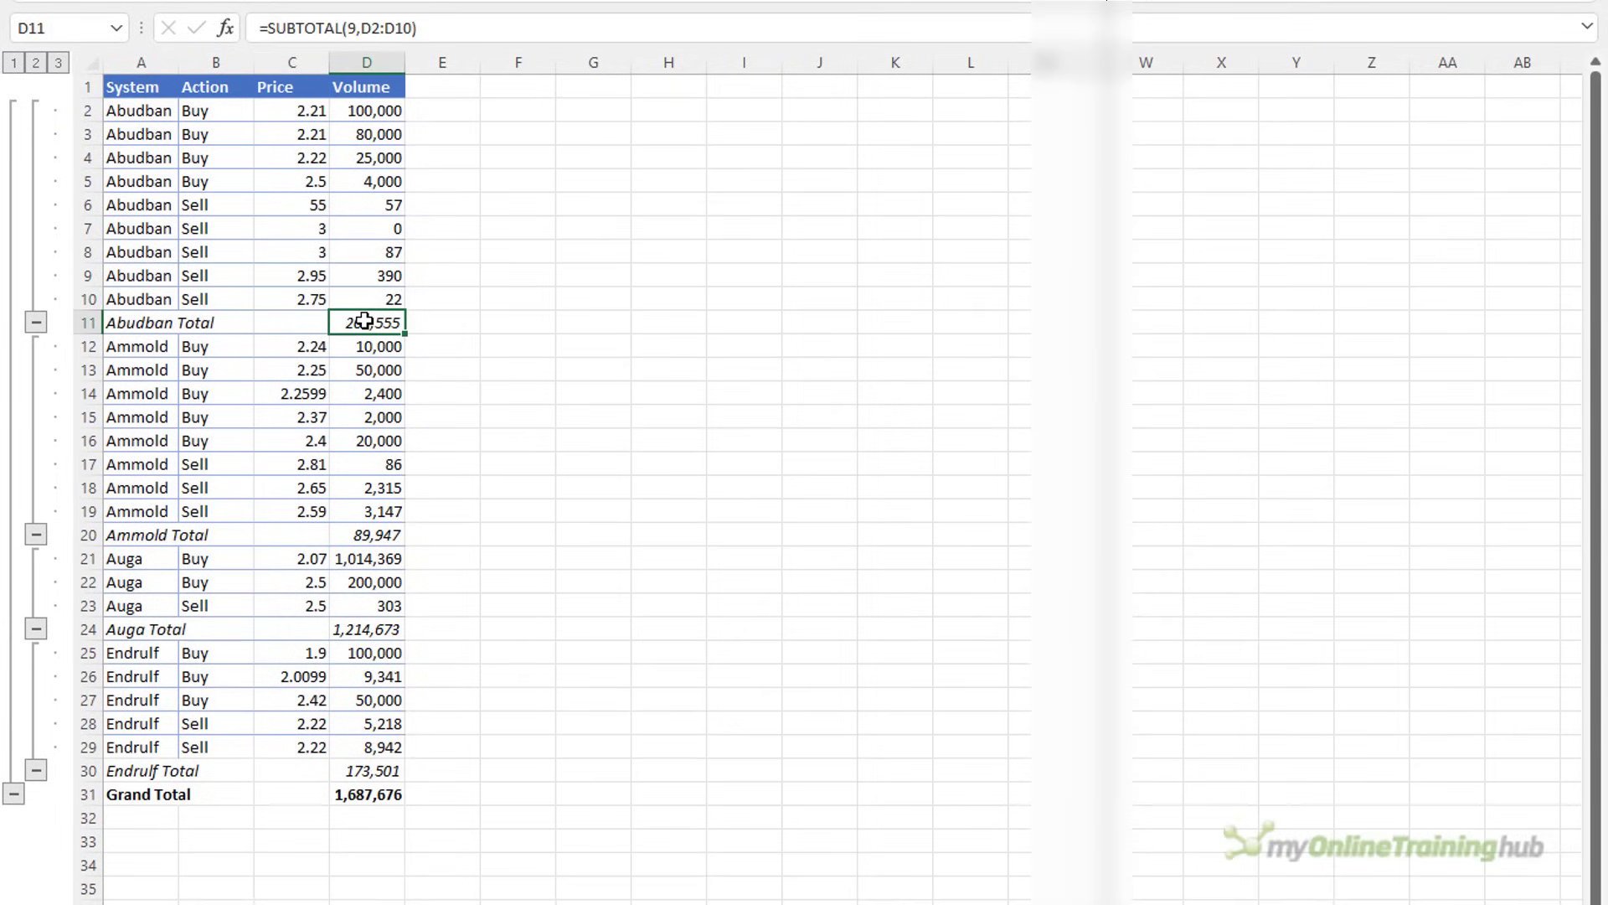
left_click(369, 537)
left_click(369, 629)
left_click(168, 133)
left_click(157, 92)
left_click_drag(157, 109, 418, 773)
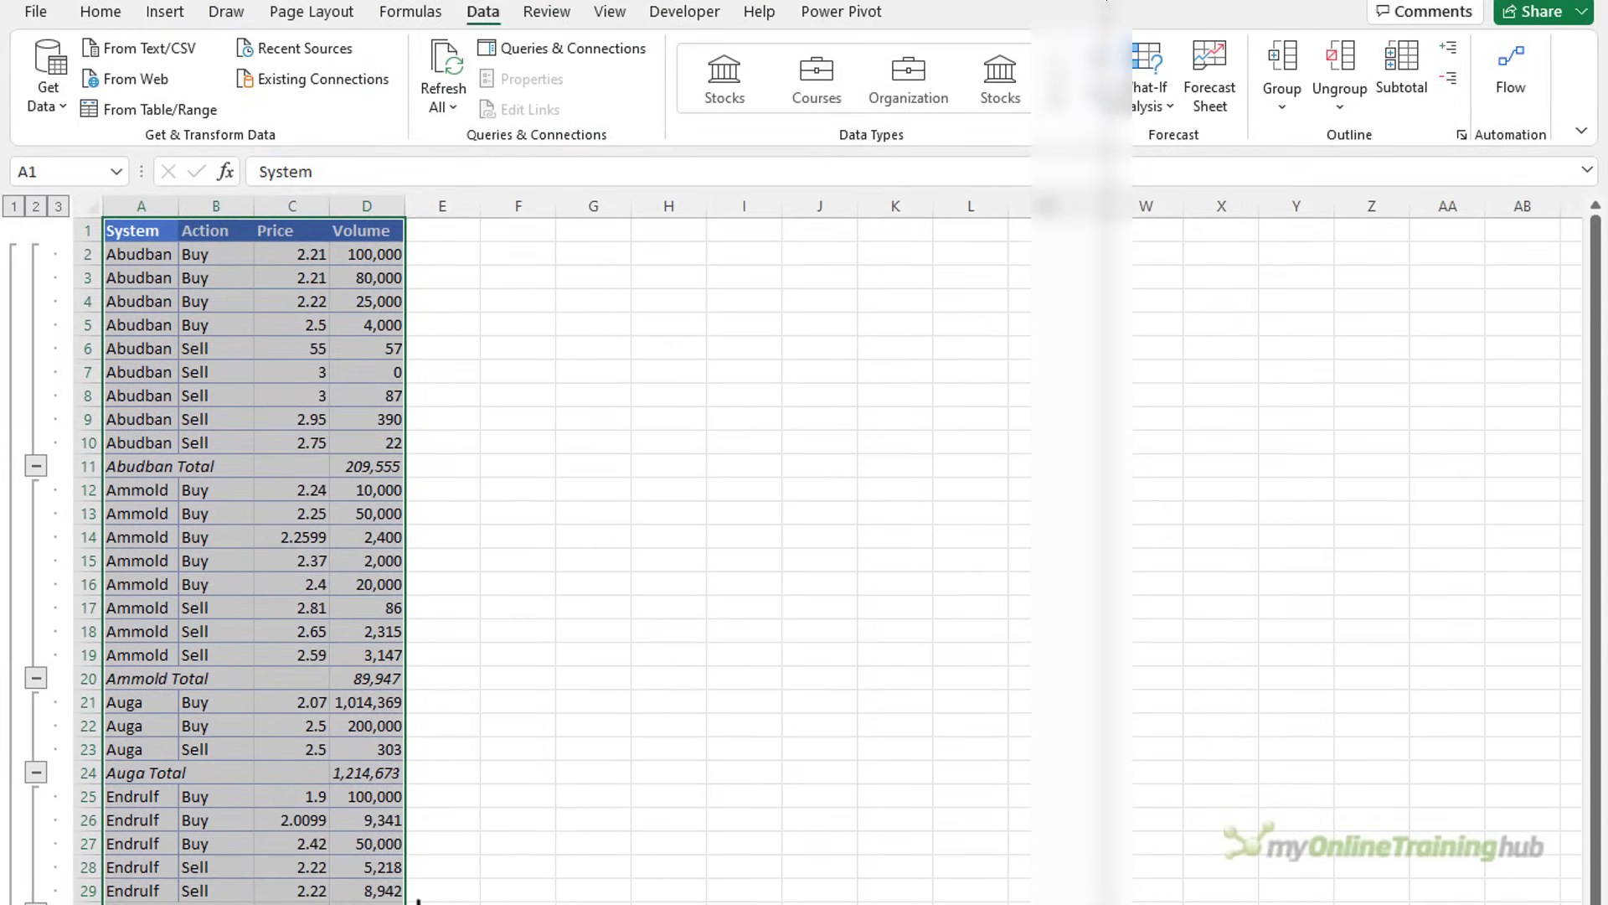
Step: Add nested Sum of Volume subtotals at each change in Action, keeping the existing subtotals
left_click(1415, 83)
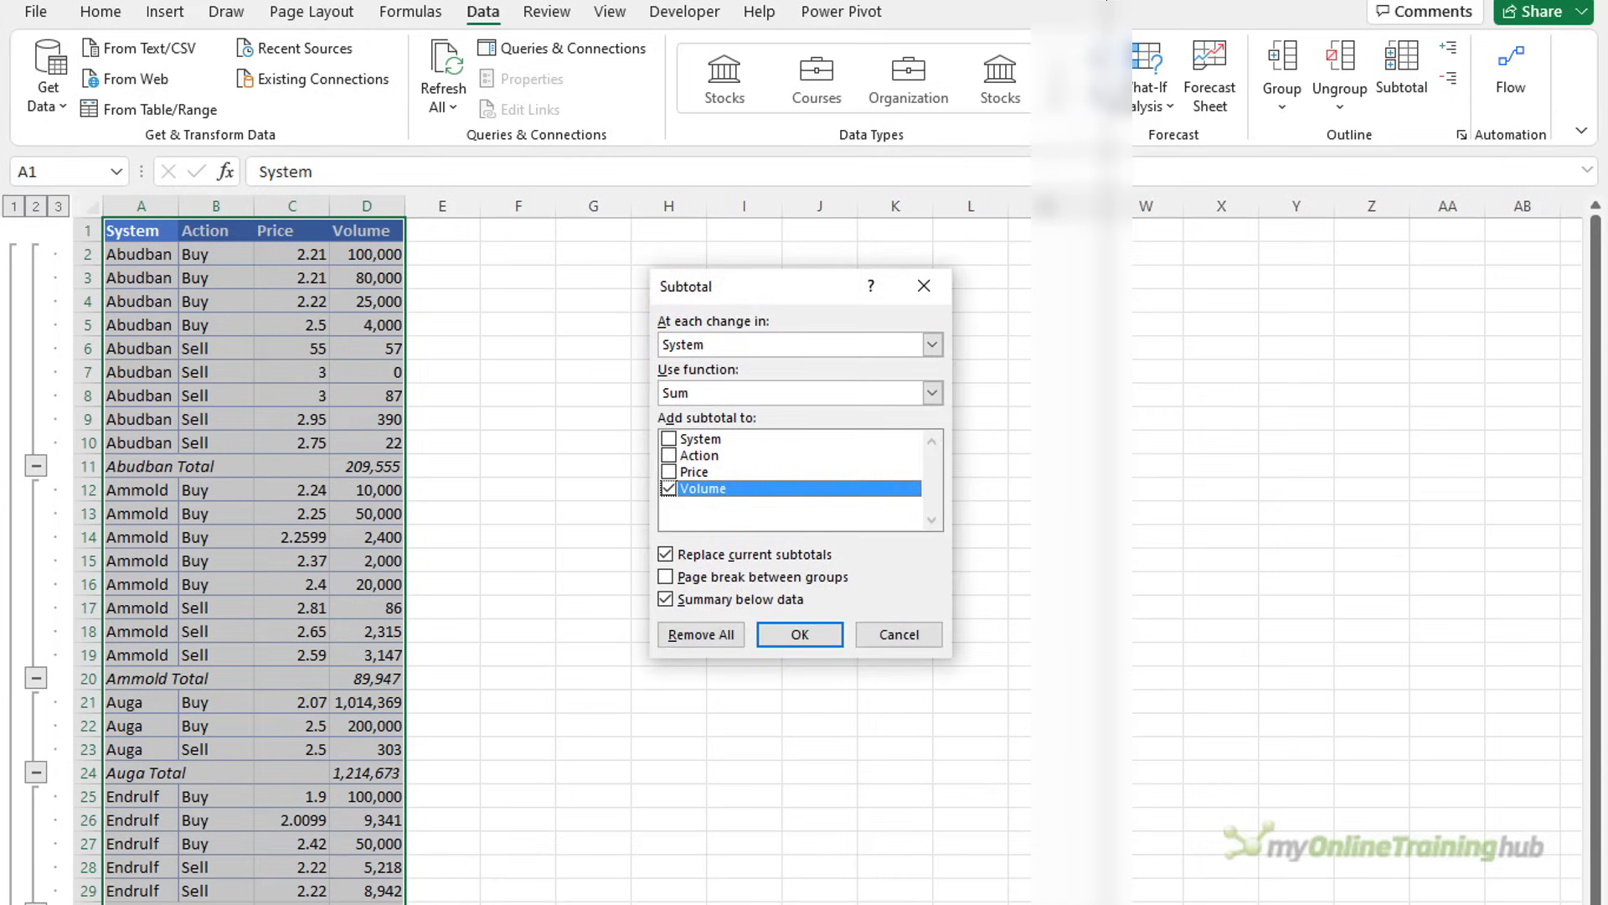
left_click(931, 344)
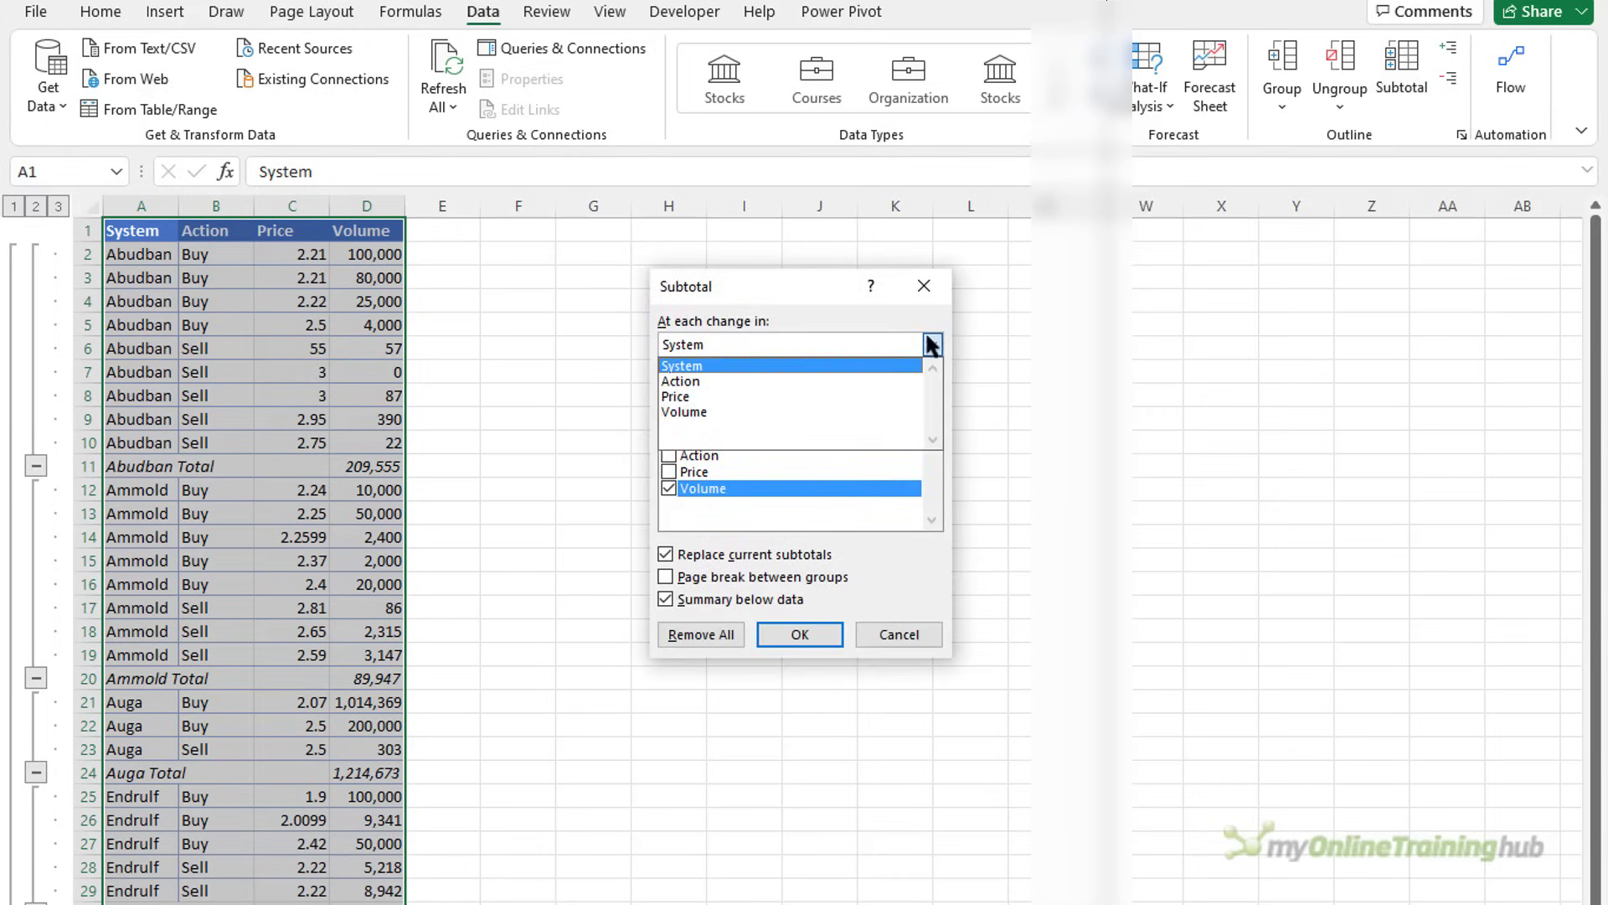
left_click(712, 381)
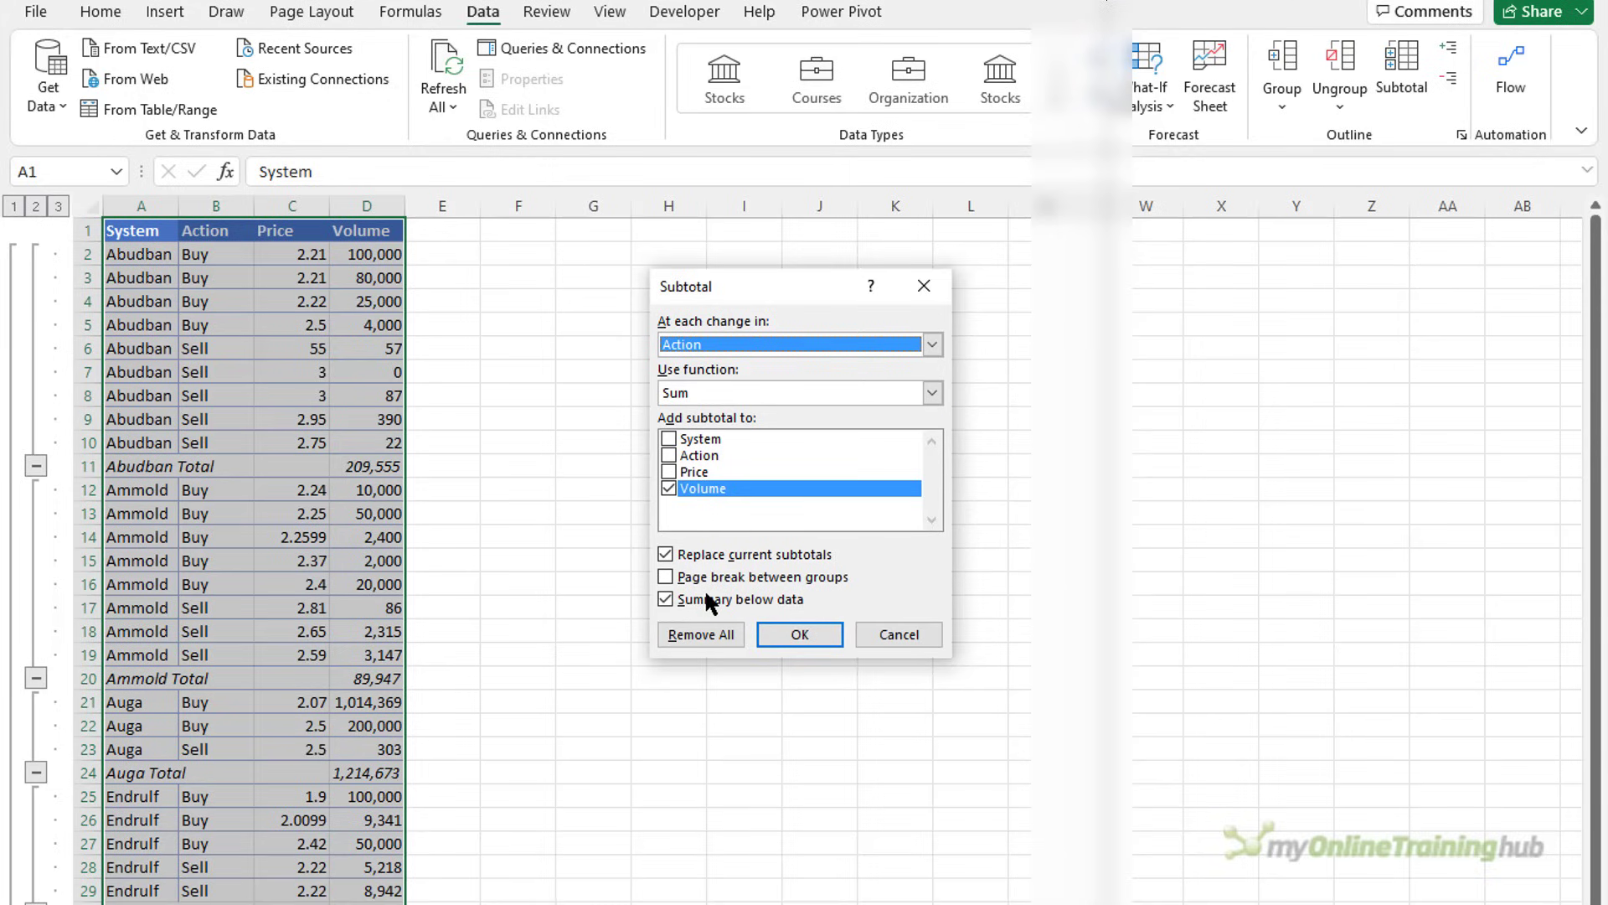
left_click(666, 553)
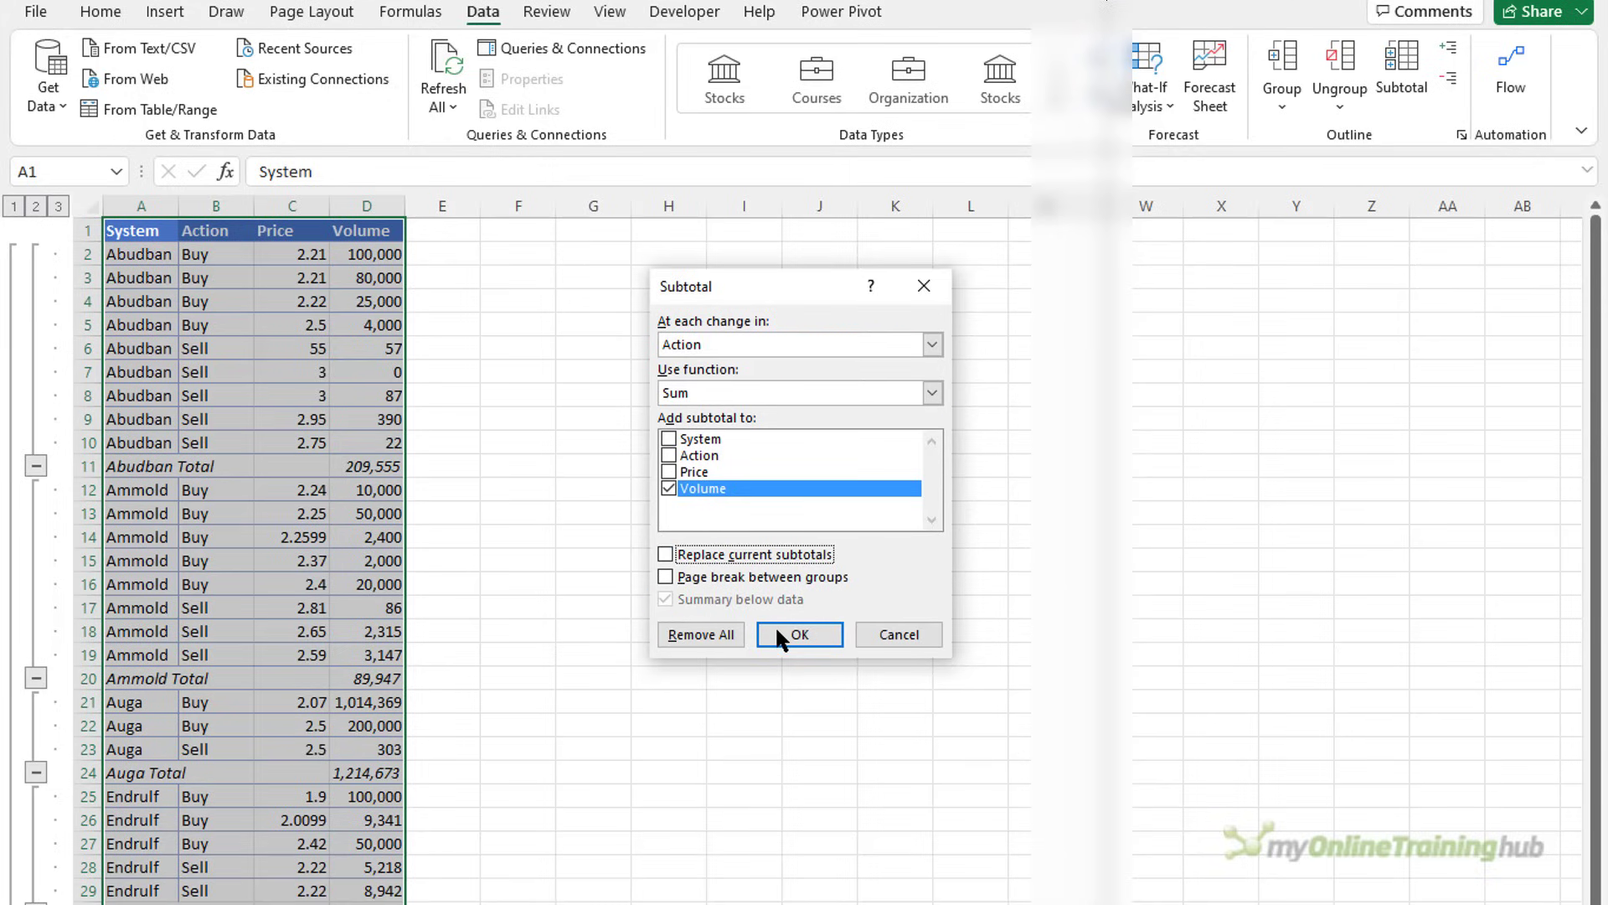
left_click(777, 632)
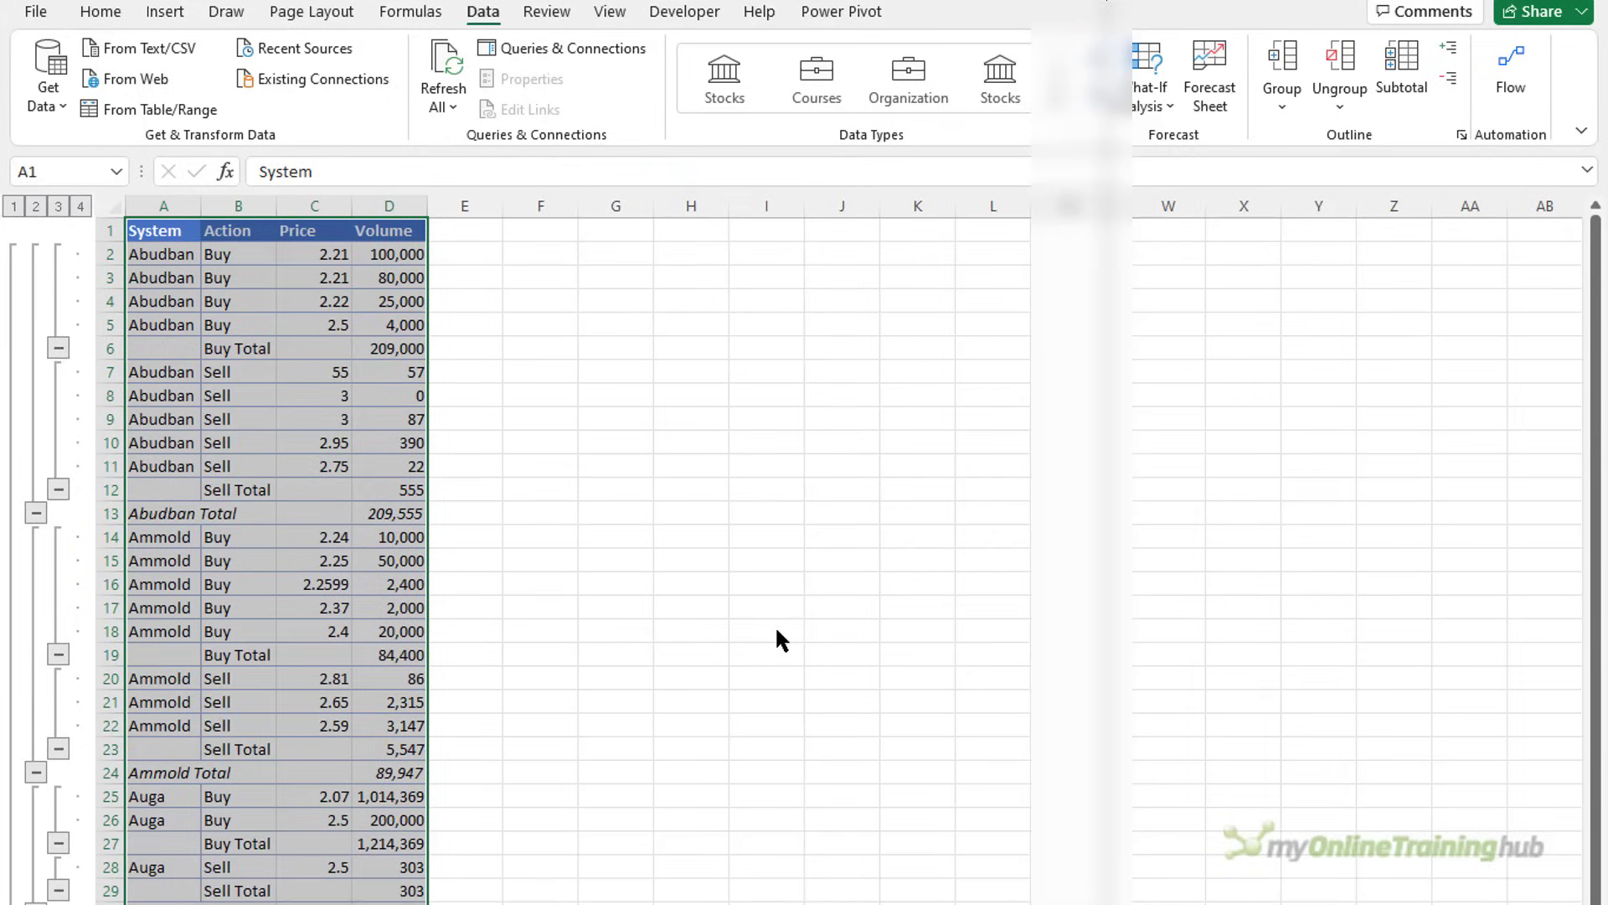
left_click(393, 356)
left_click(407, 490)
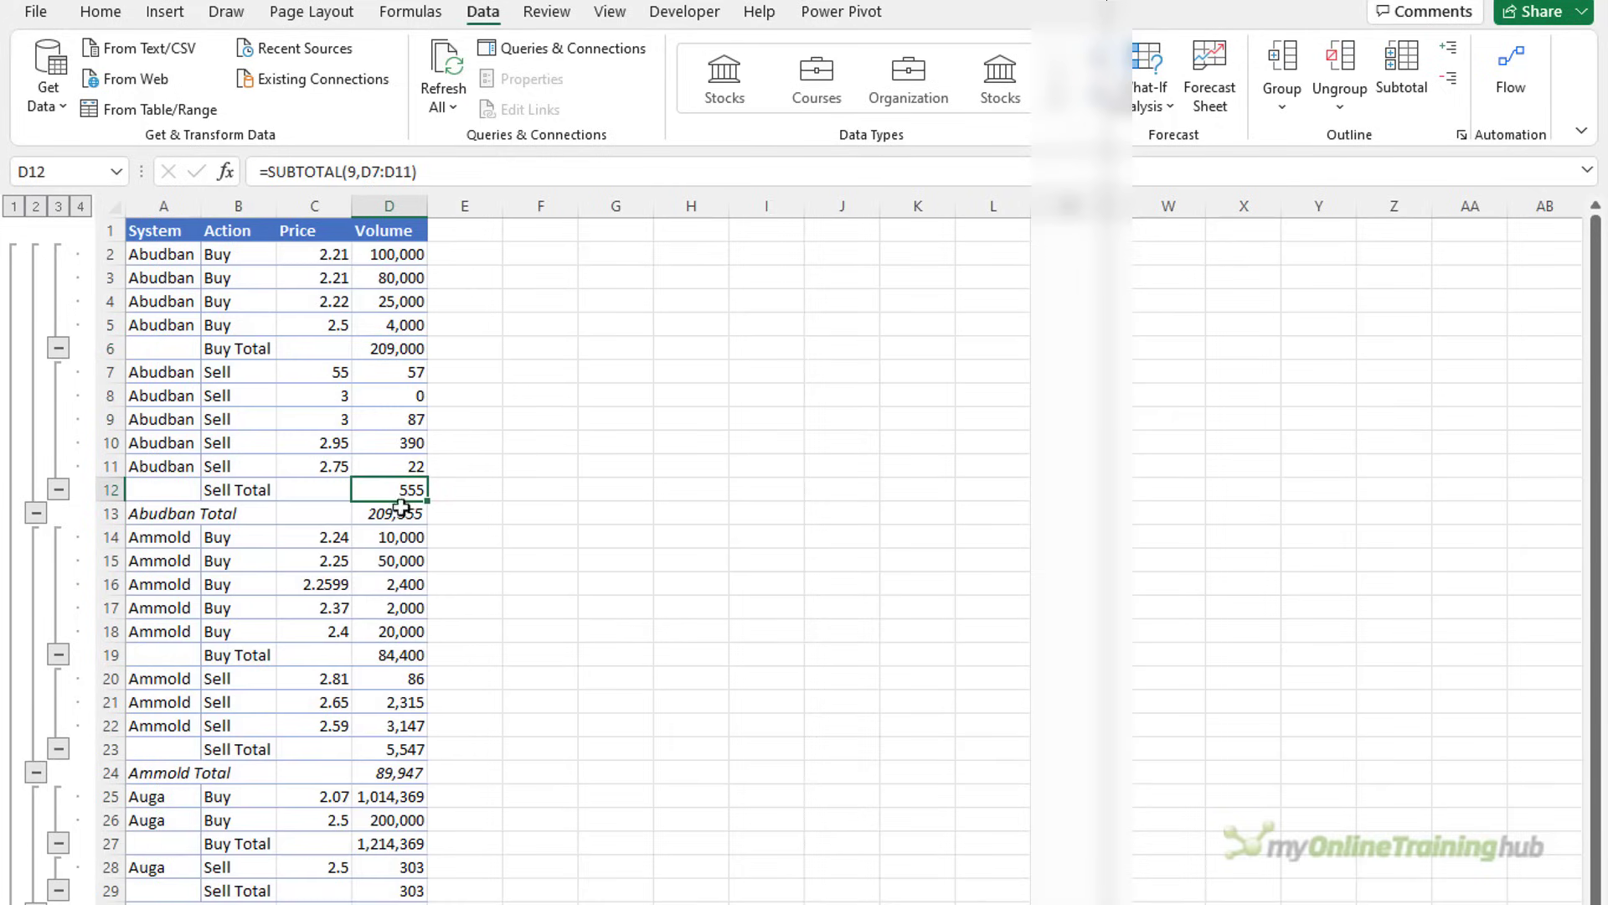
left_click(400, 513)
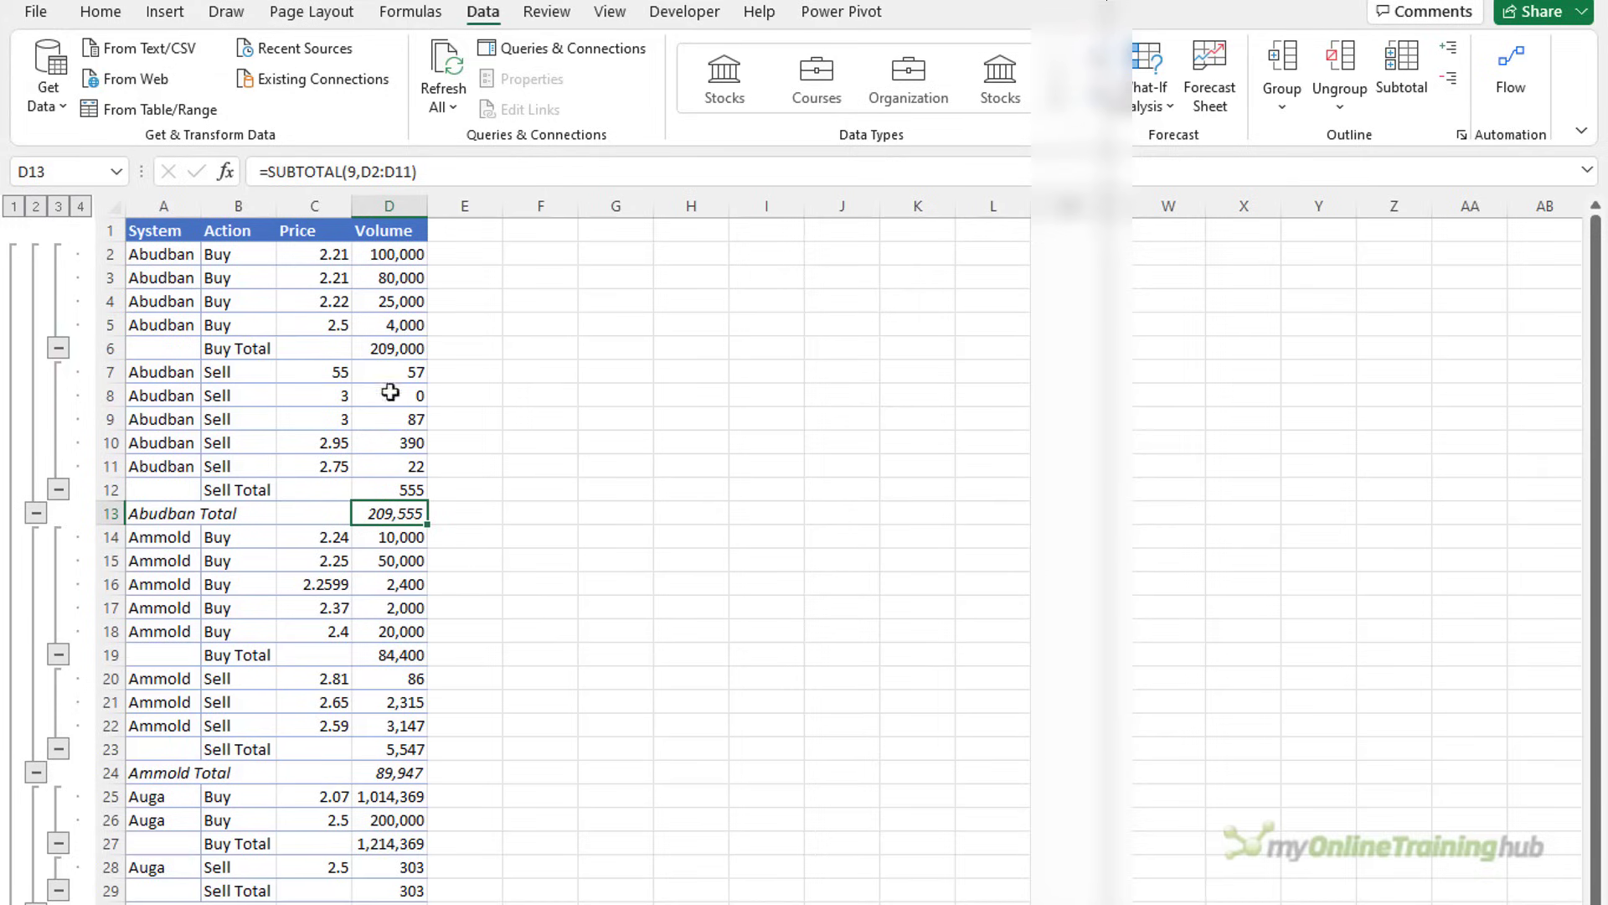
left_click(369, 350)
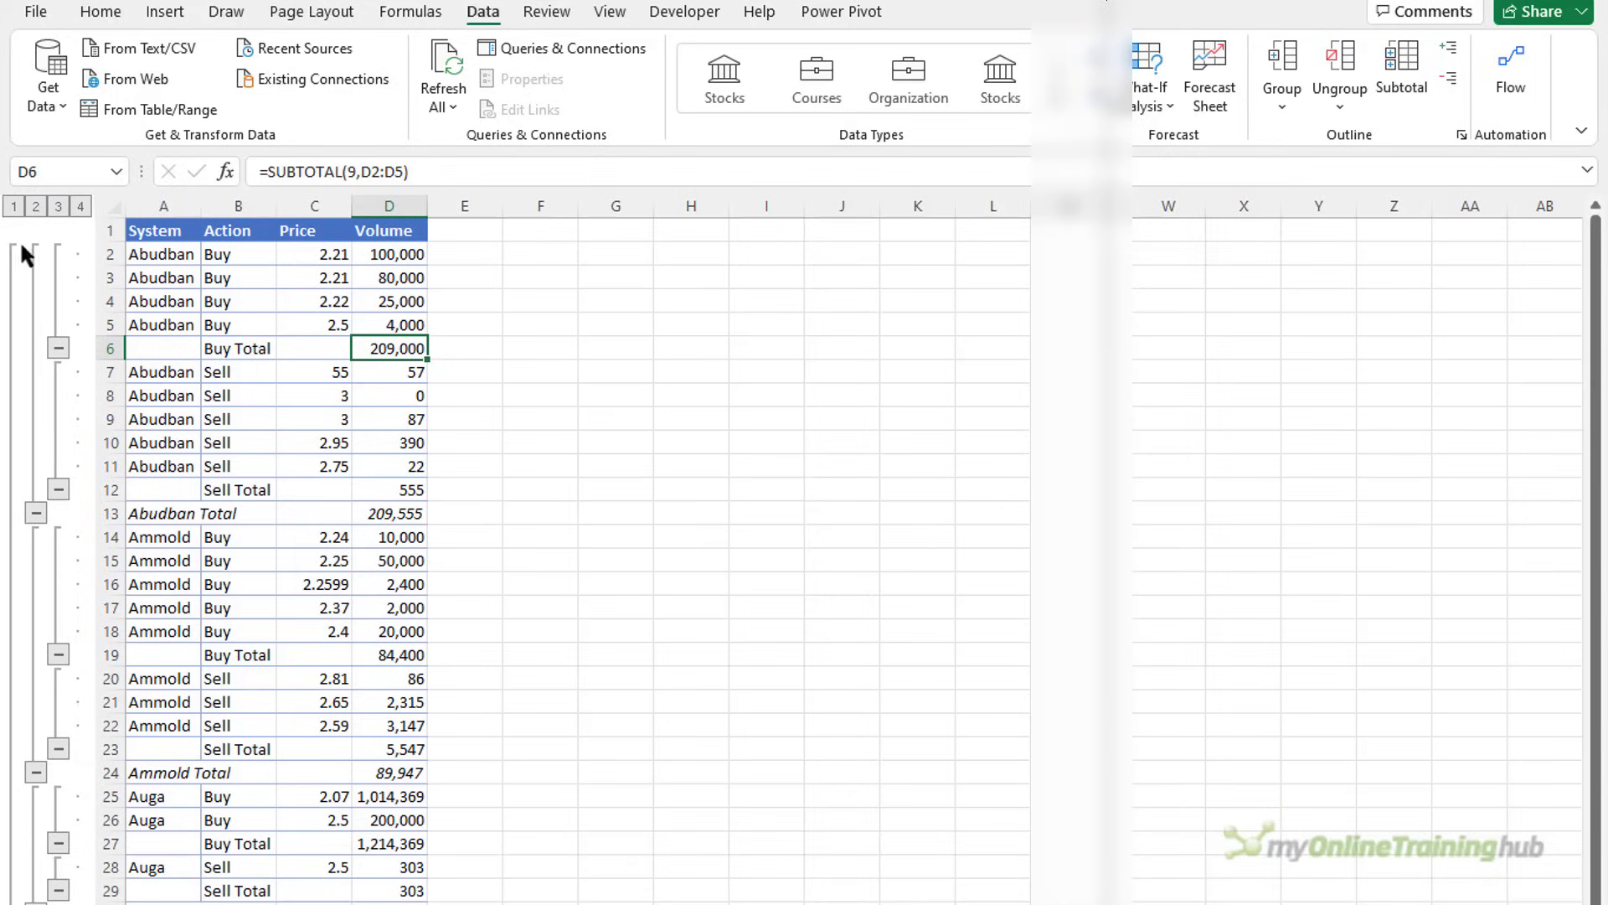
Step: Collapse to level 2, copy only the visible summary rows via Go To Special, and pick A43
left_click(36, 206)
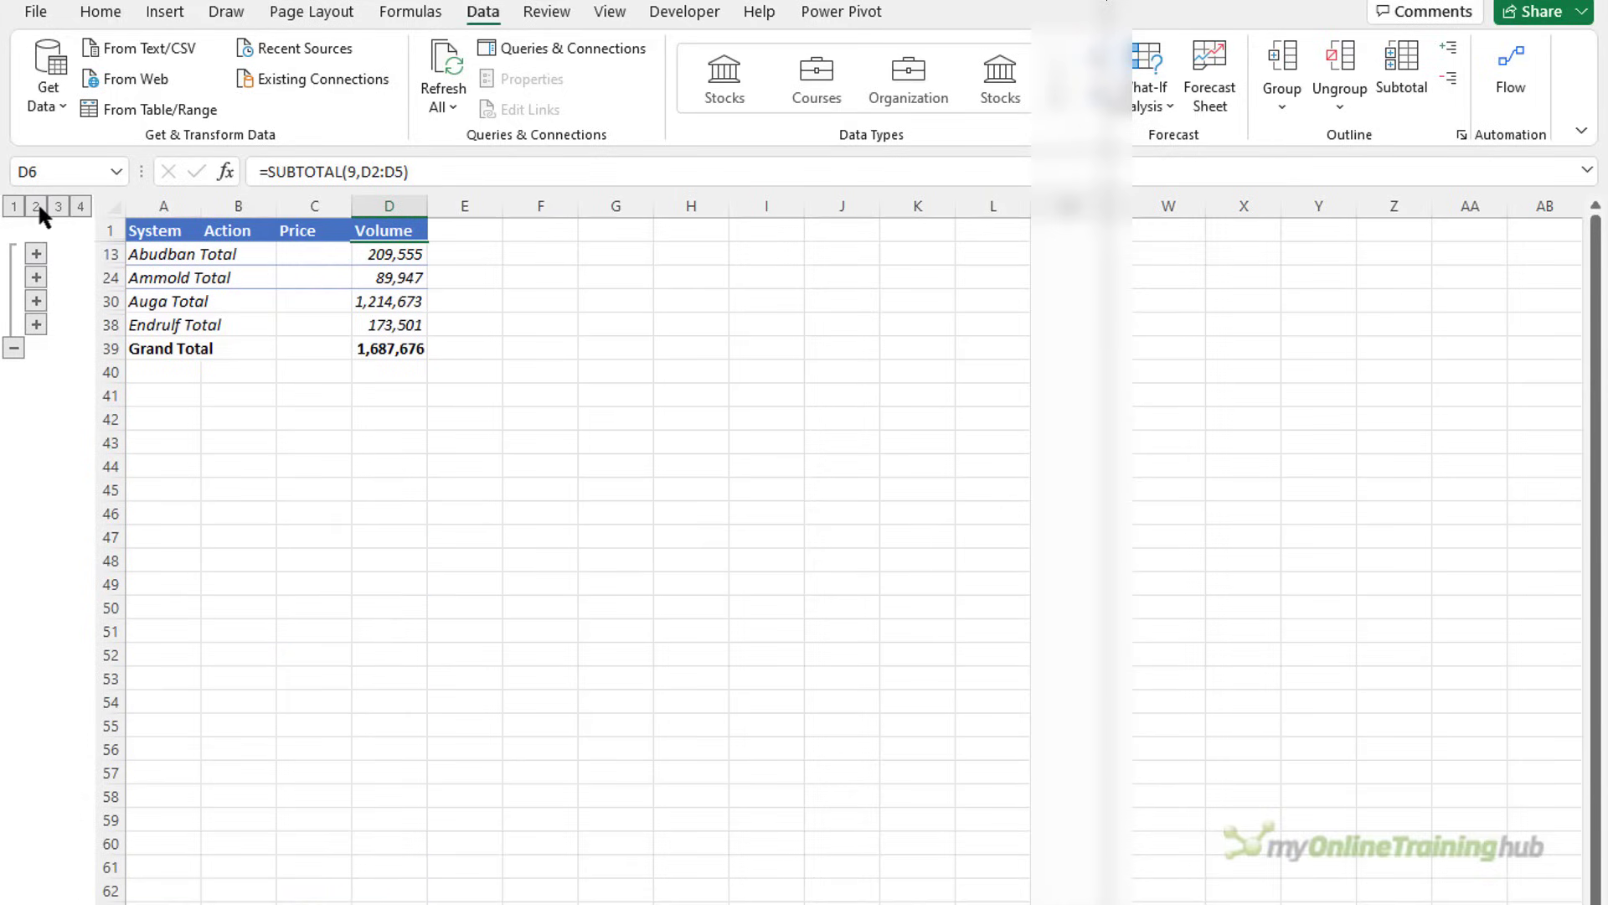
left_click_drag(157, 231, 425, 352)
key("ctrl+g")
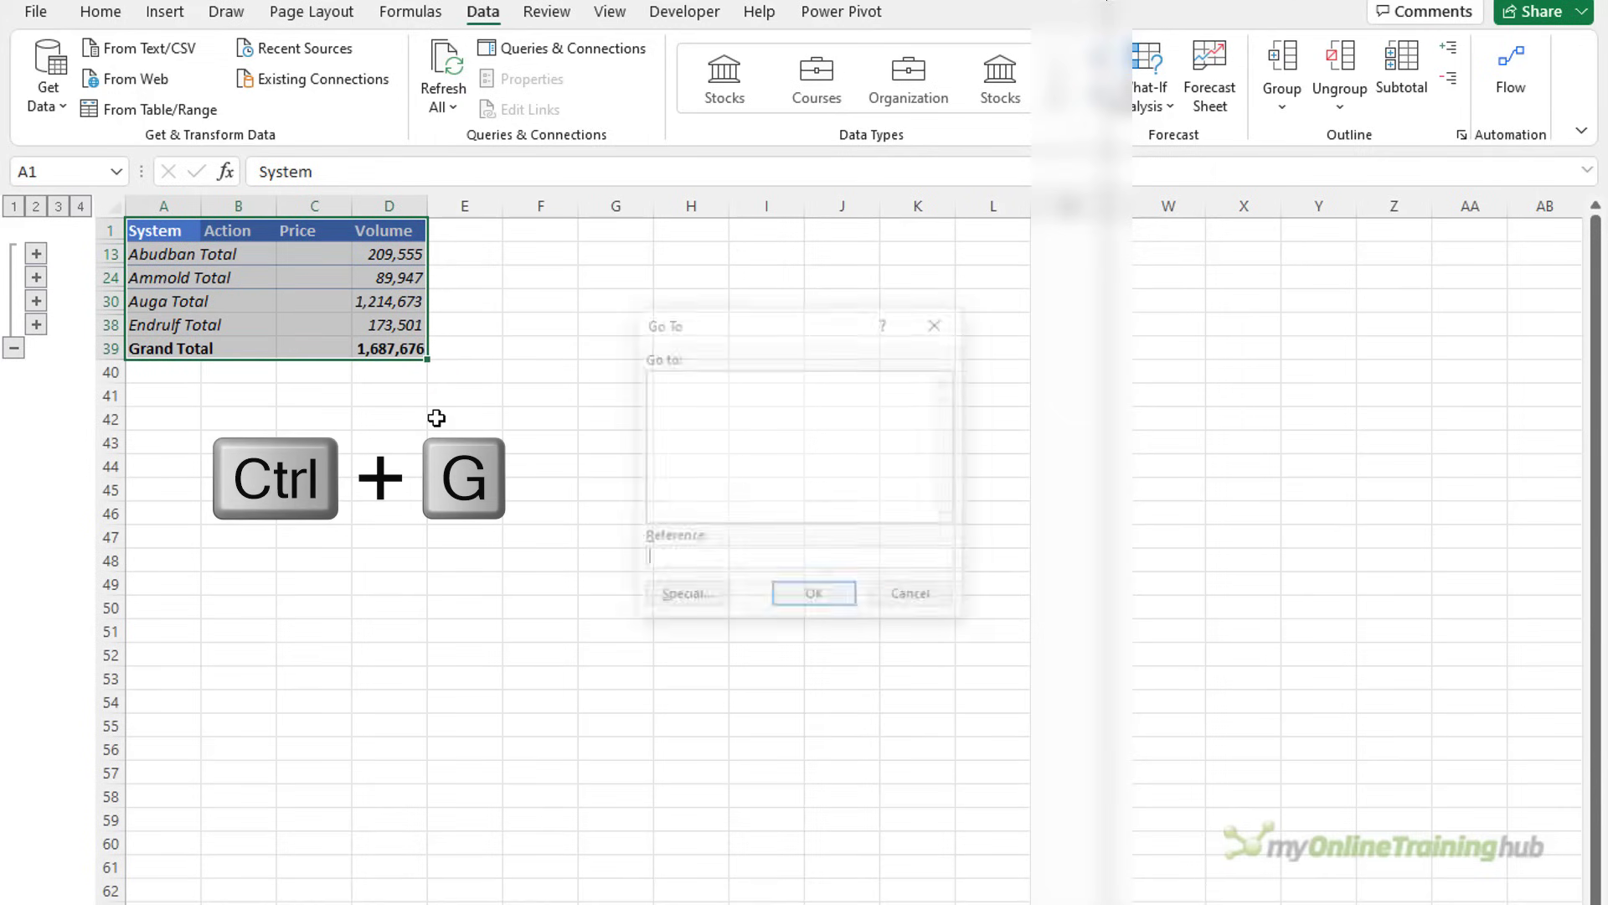
left_click(648, 590)
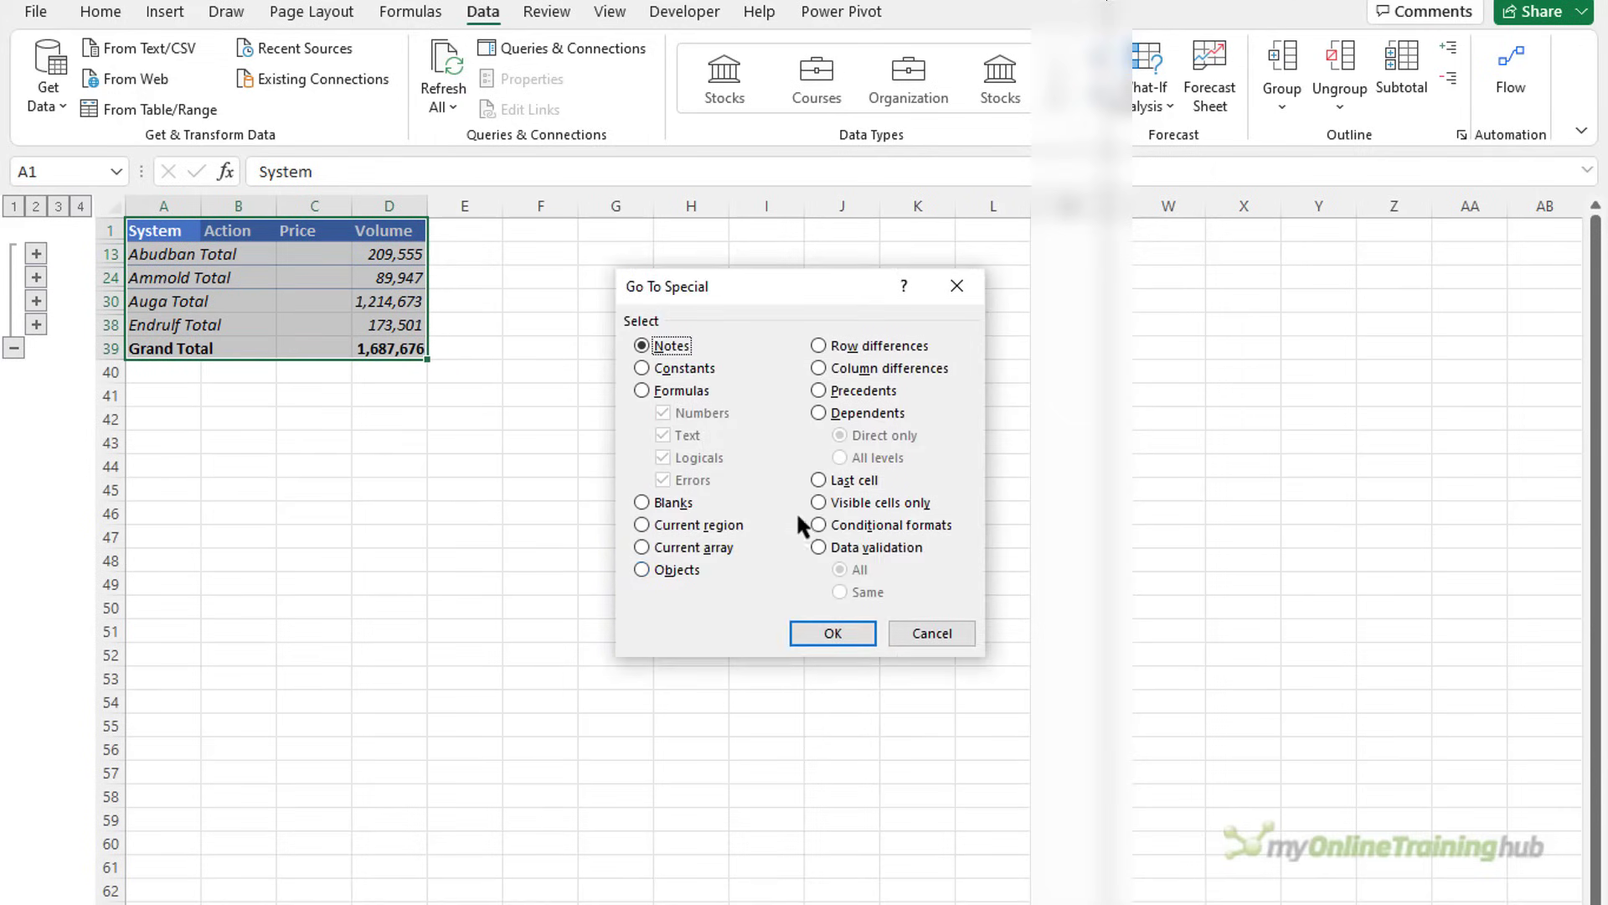
left_click(817, 502)
left_click(818, 638)
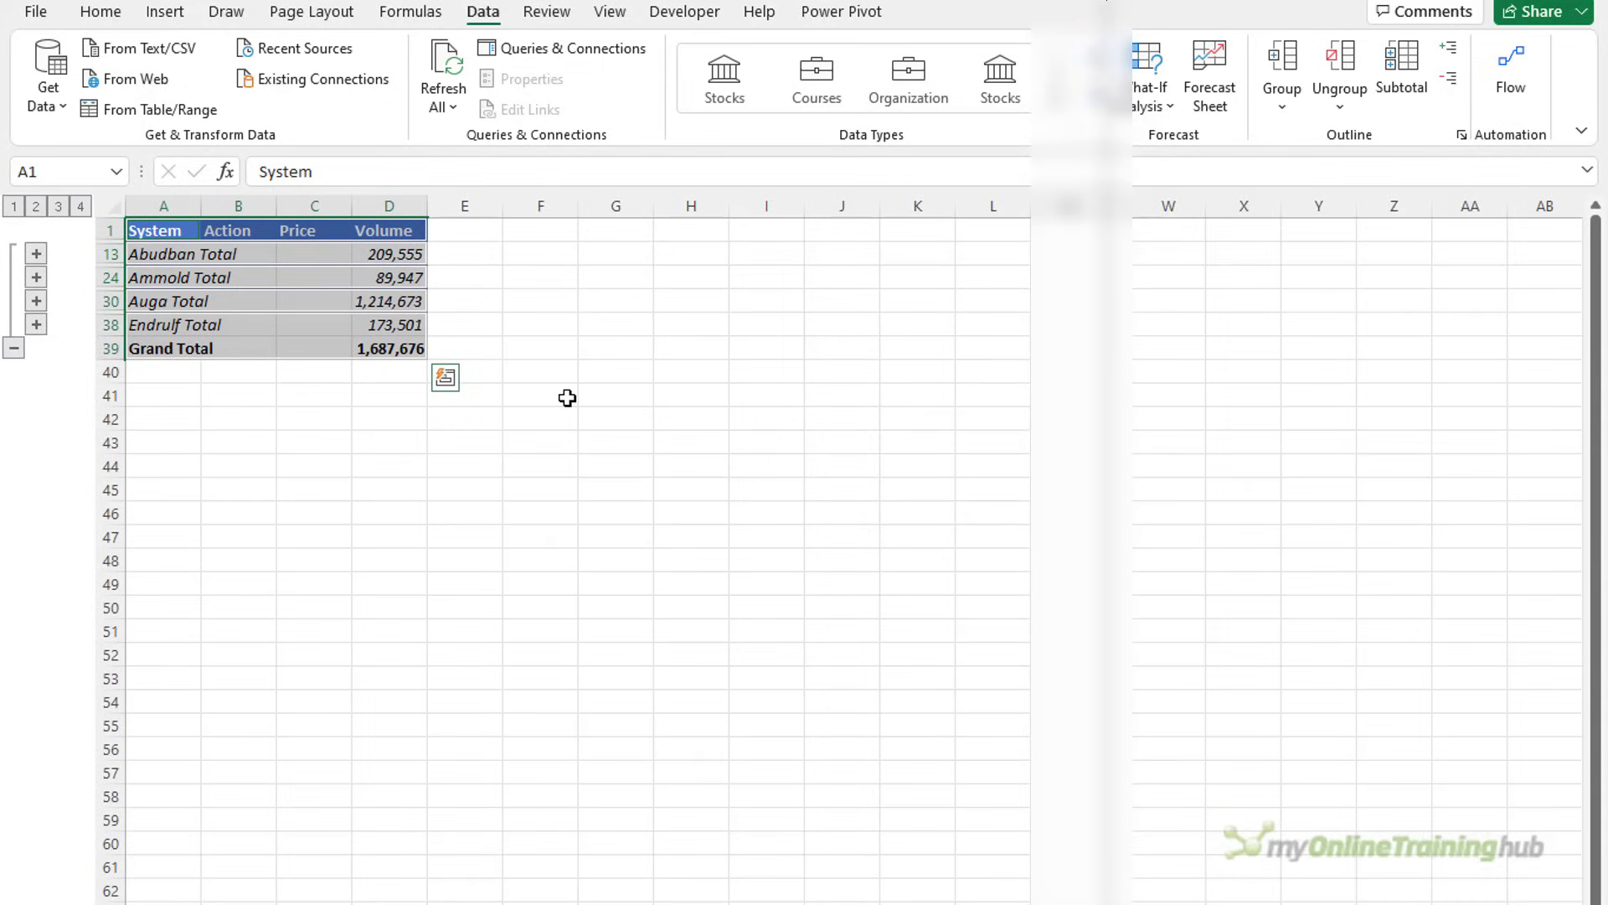
key("ctrl+c")
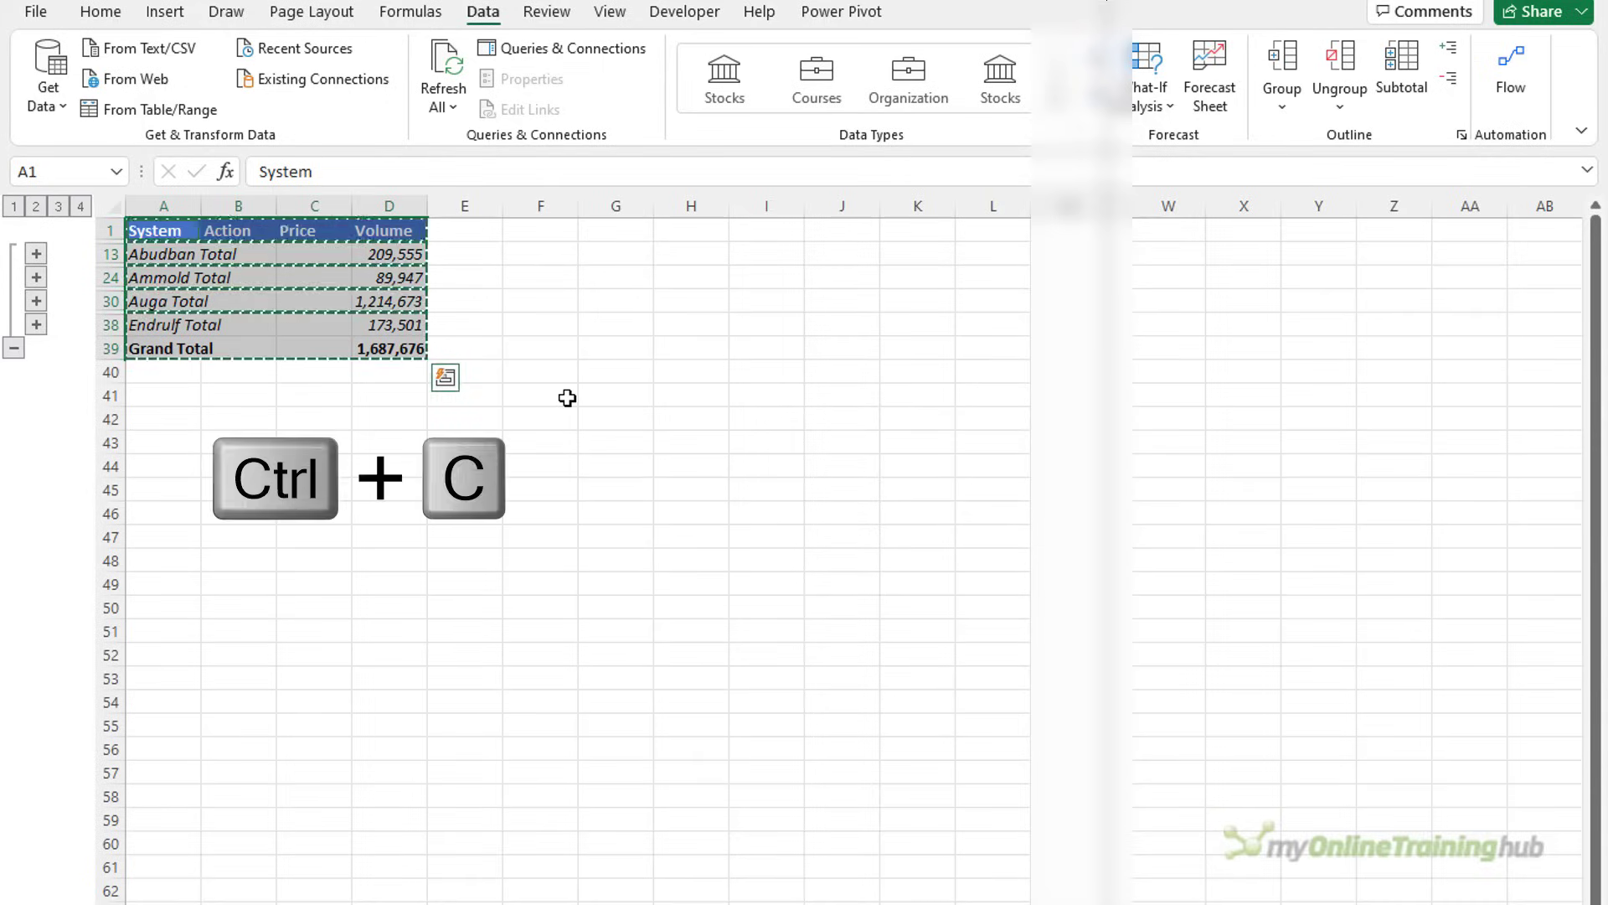
left_click(175, 433)
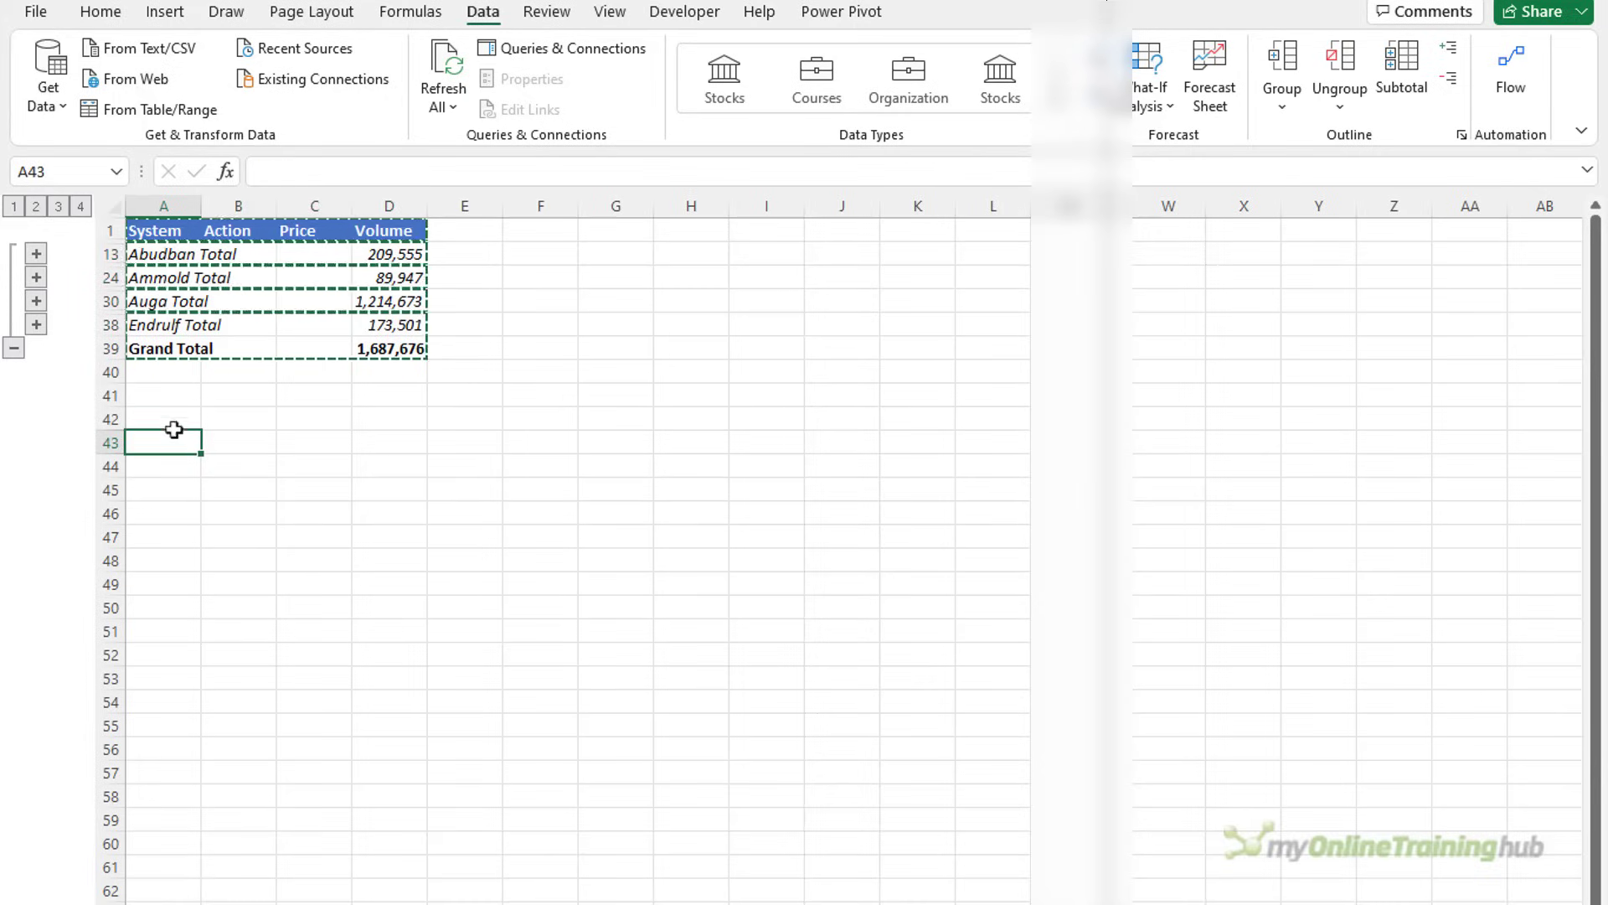
left_click(99, 11)
Step: Paste the copied summary rows as values only at A43:D48
left_click(114, 107)
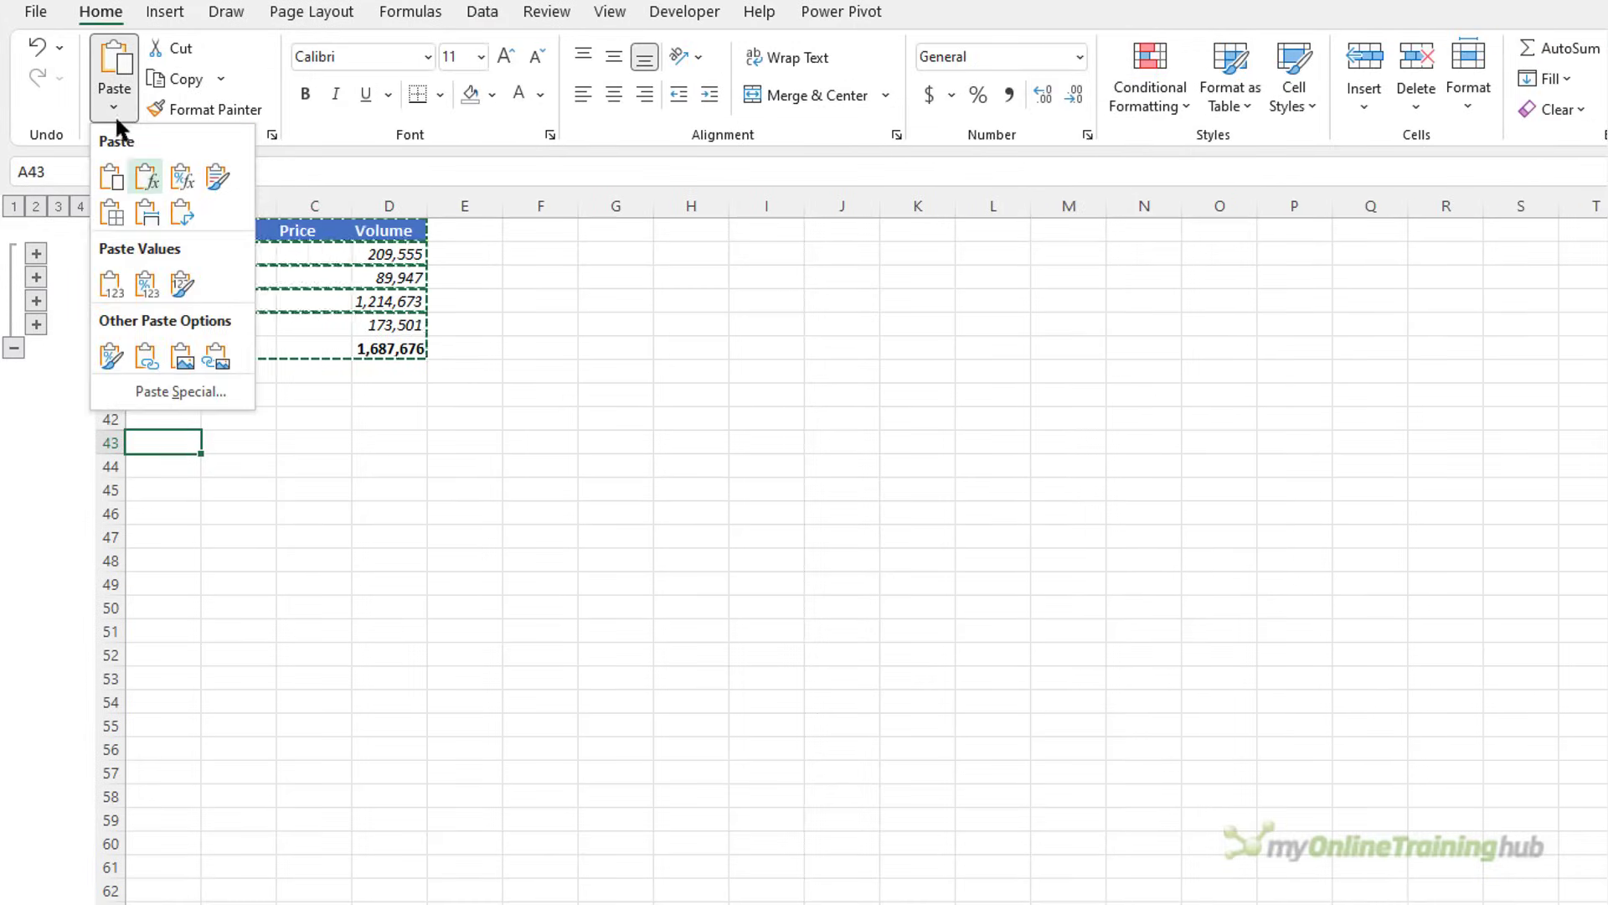
left_click(114, 280)
left_click(389, 466)
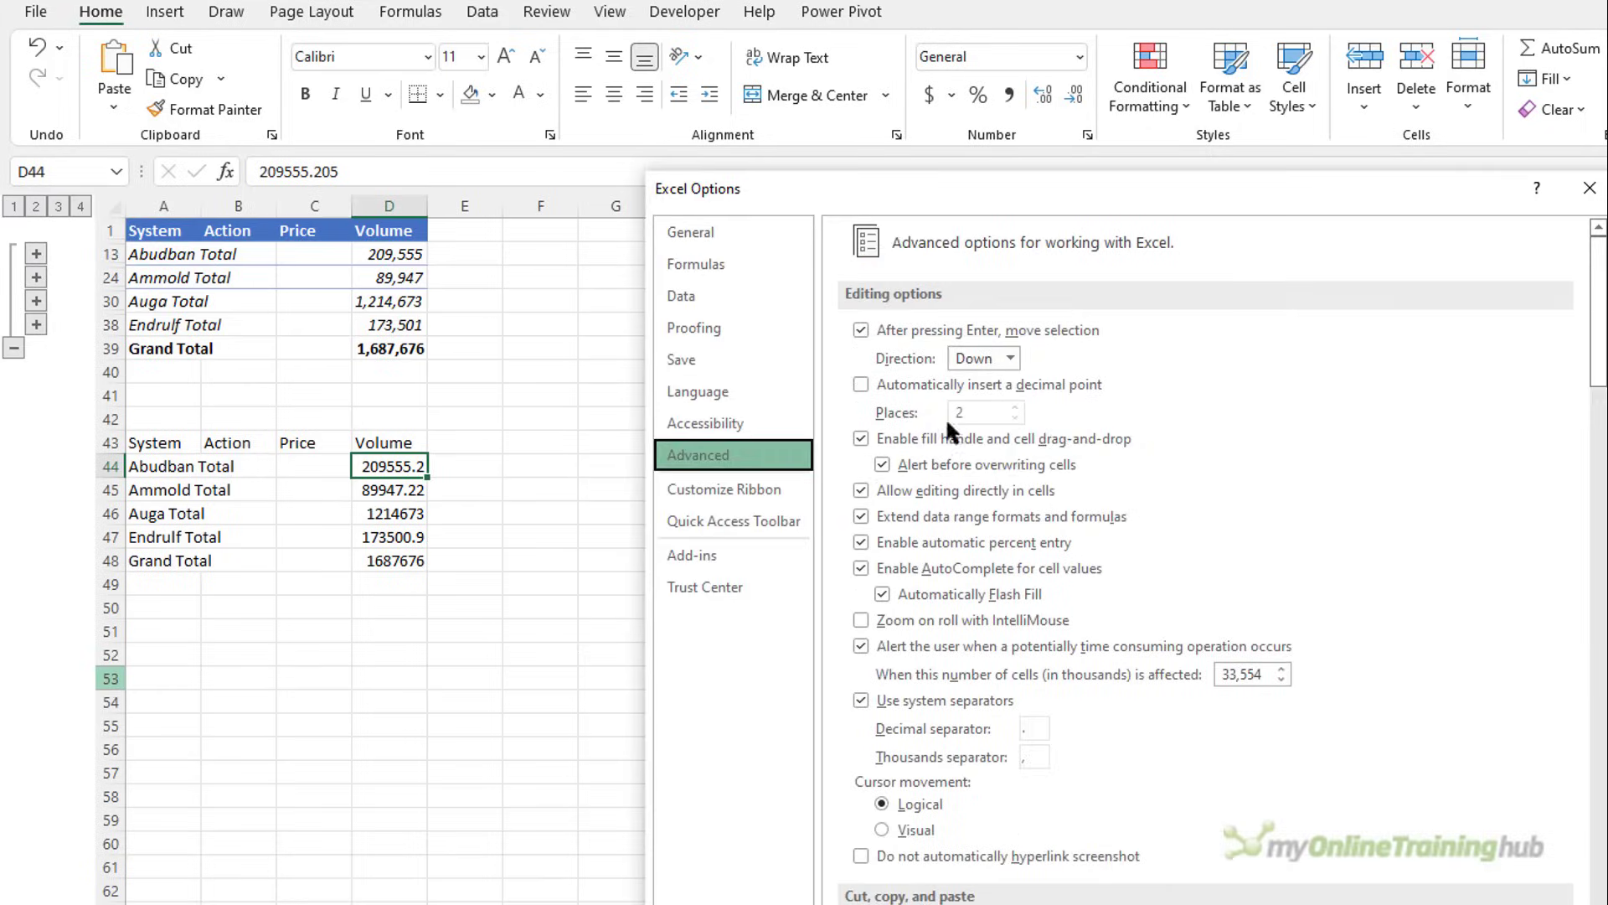
Step: Uncheck 'Show outline symbols if an outline is applied' for the Subtotal worksheet
left_click_drag(1600, 324, 1603, 691)
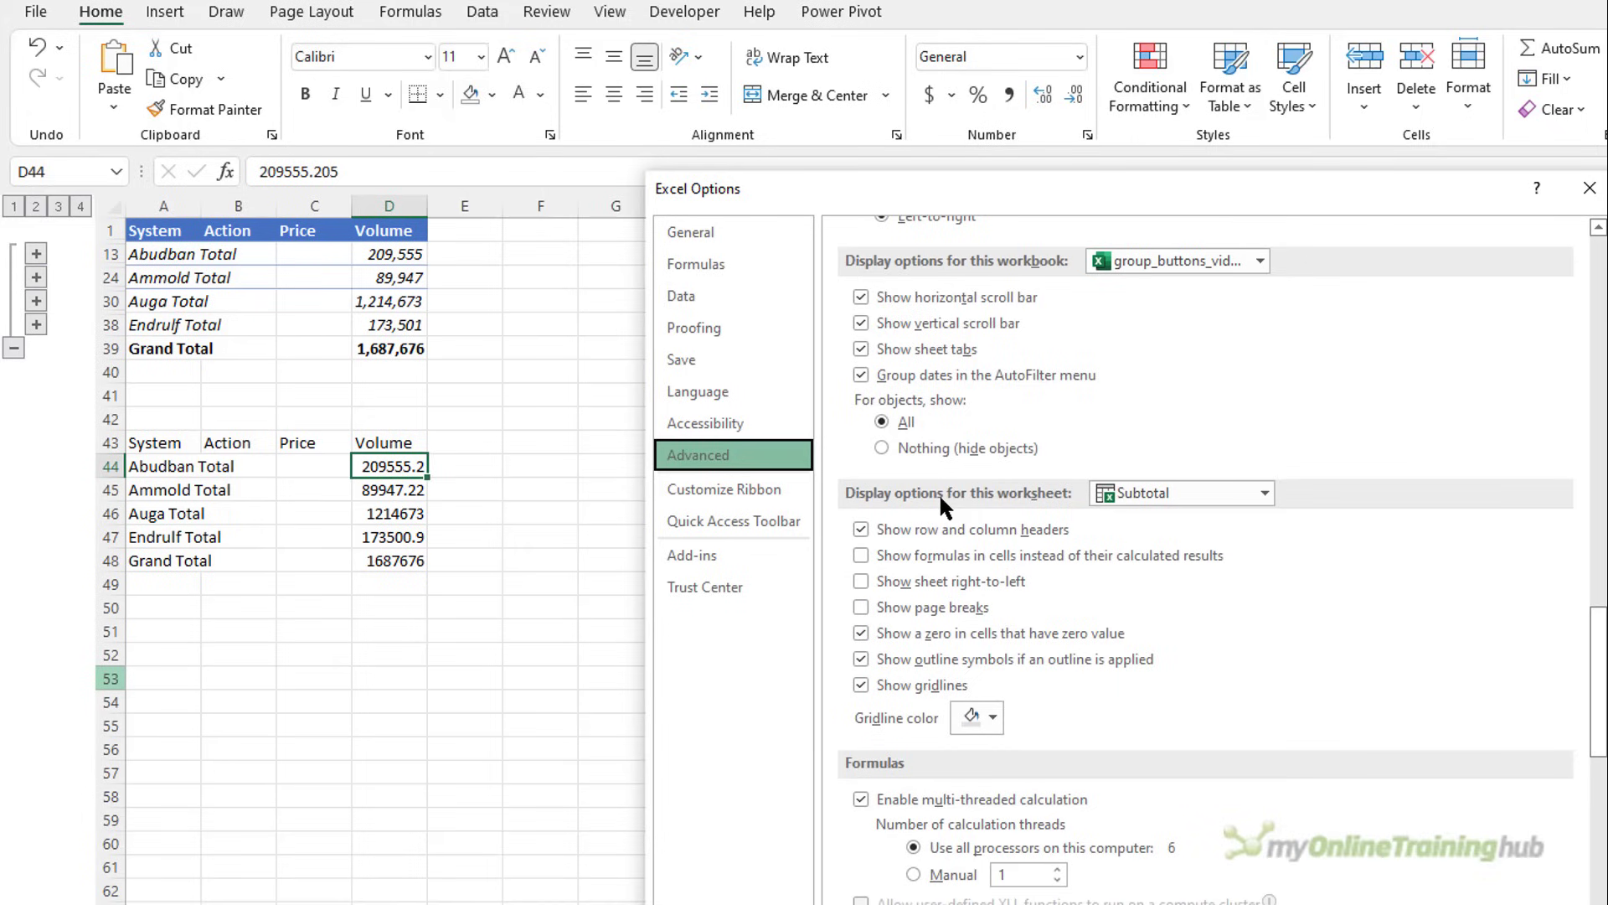
left_click(862, 659)
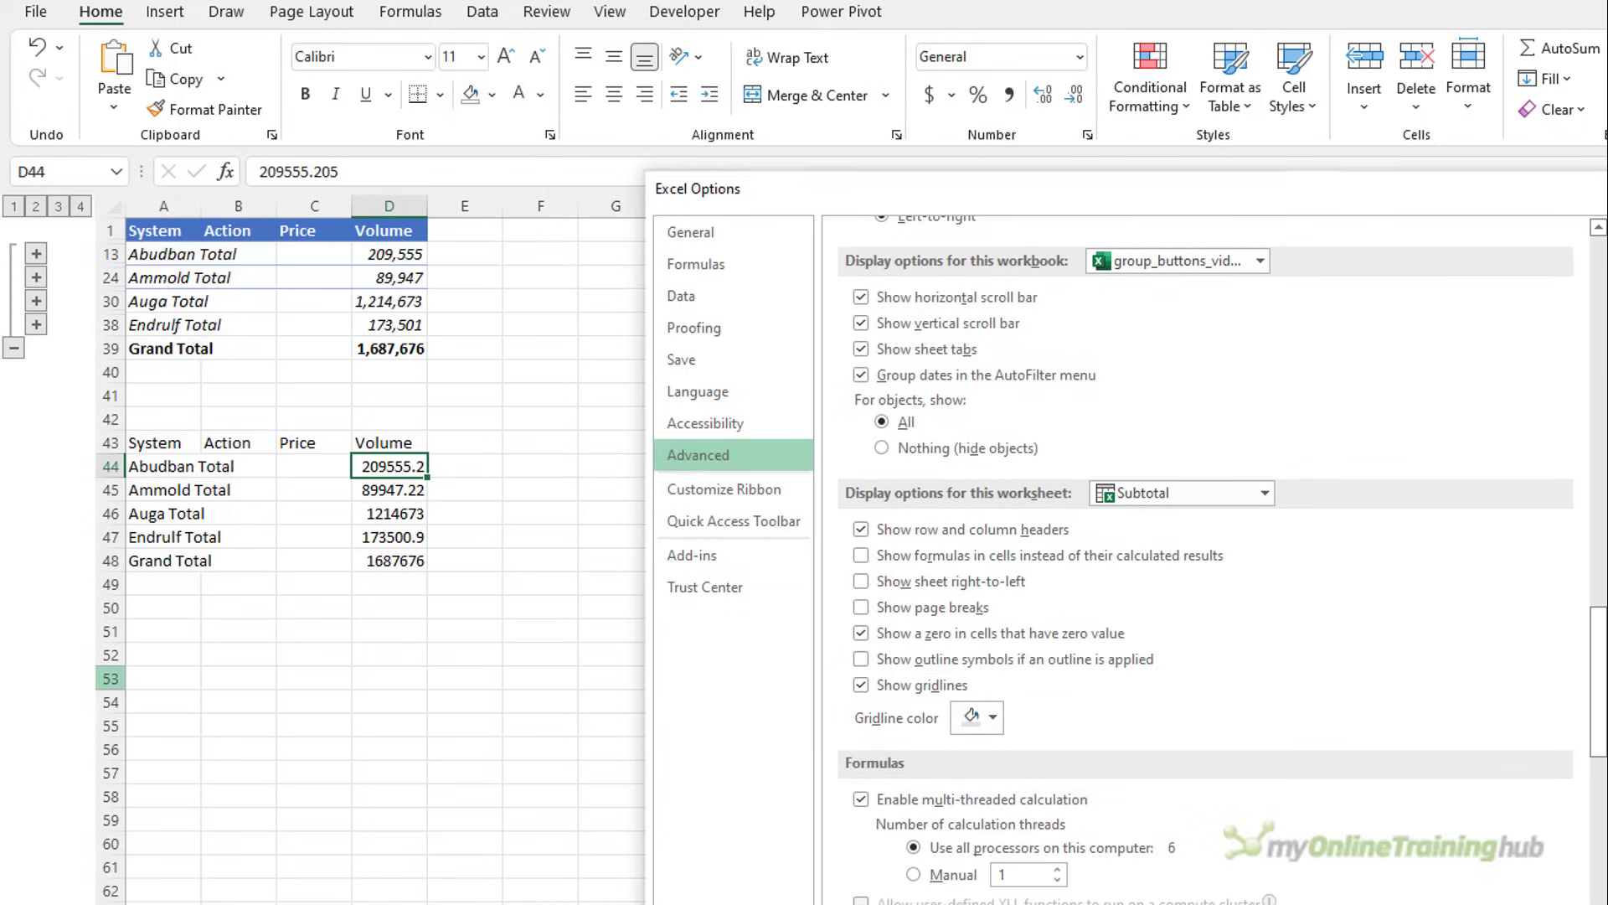
Step: Apply the hidden outline symbols to the Subtotal sheet, inspect rows 1–39, then show the Review tools
key("Return")
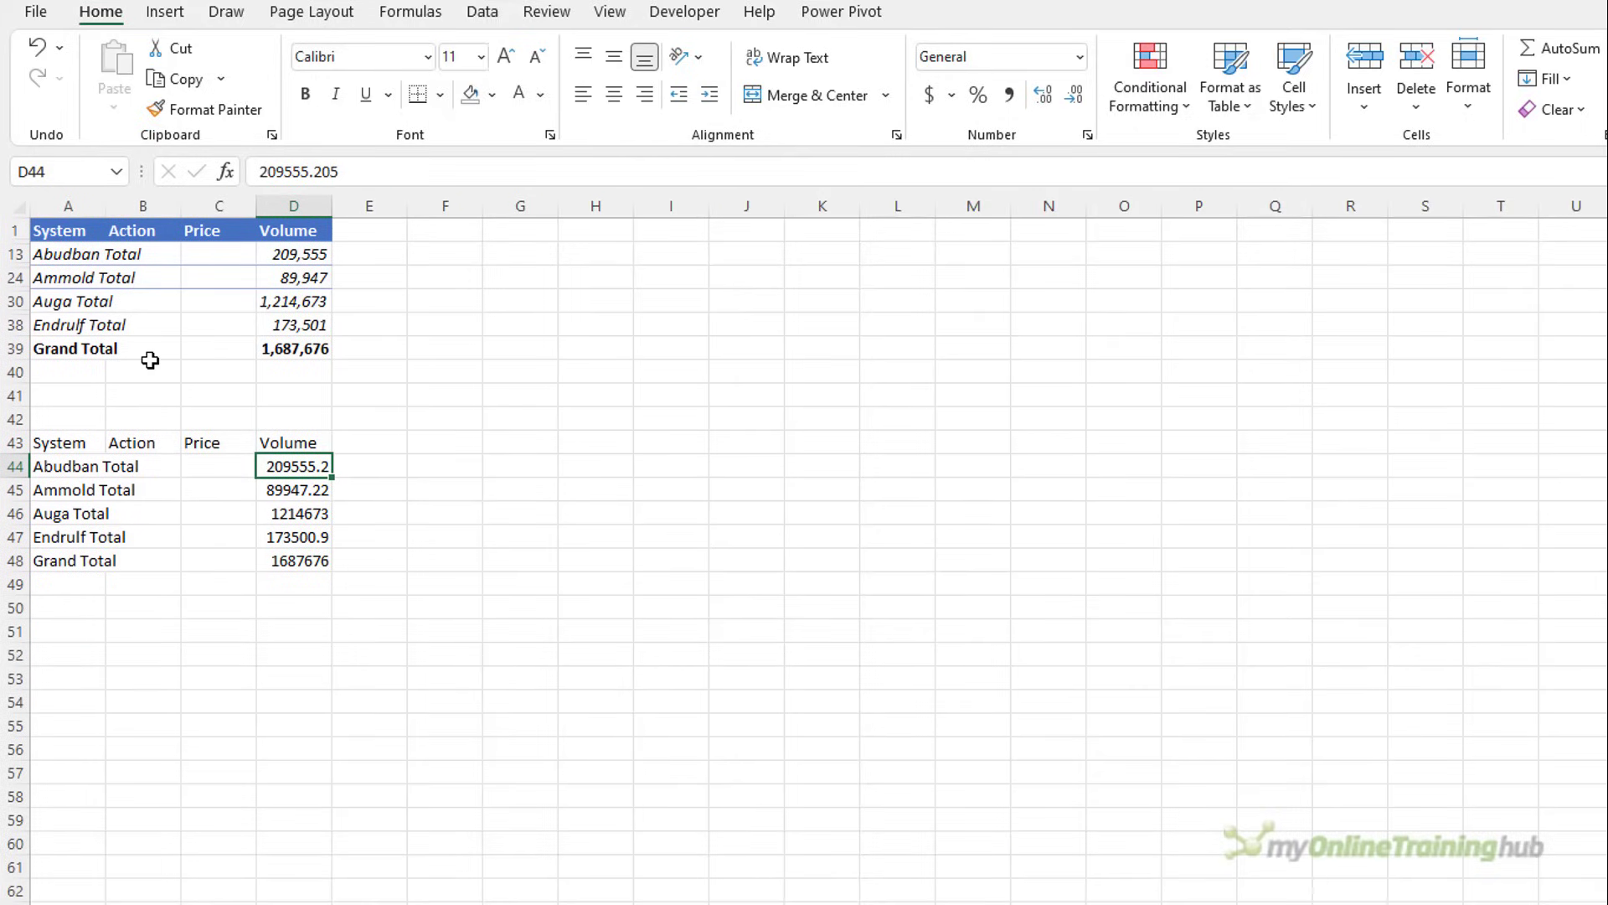
left_click_drag(13, 230, 13, 349)
right_click(12, 299)
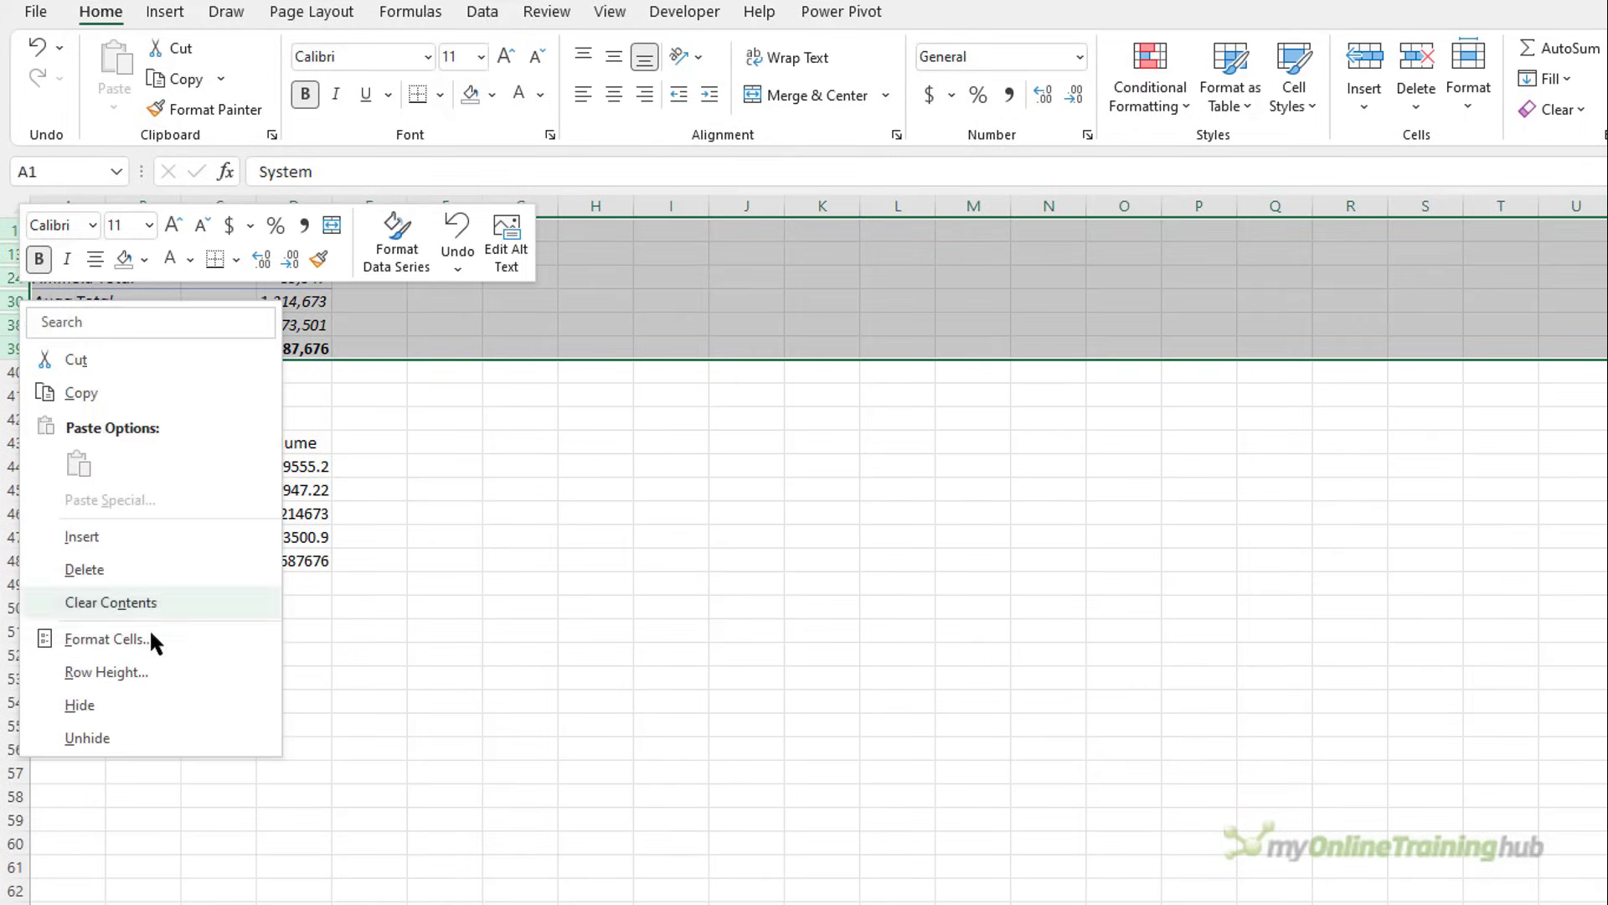
left_click(419, 372)
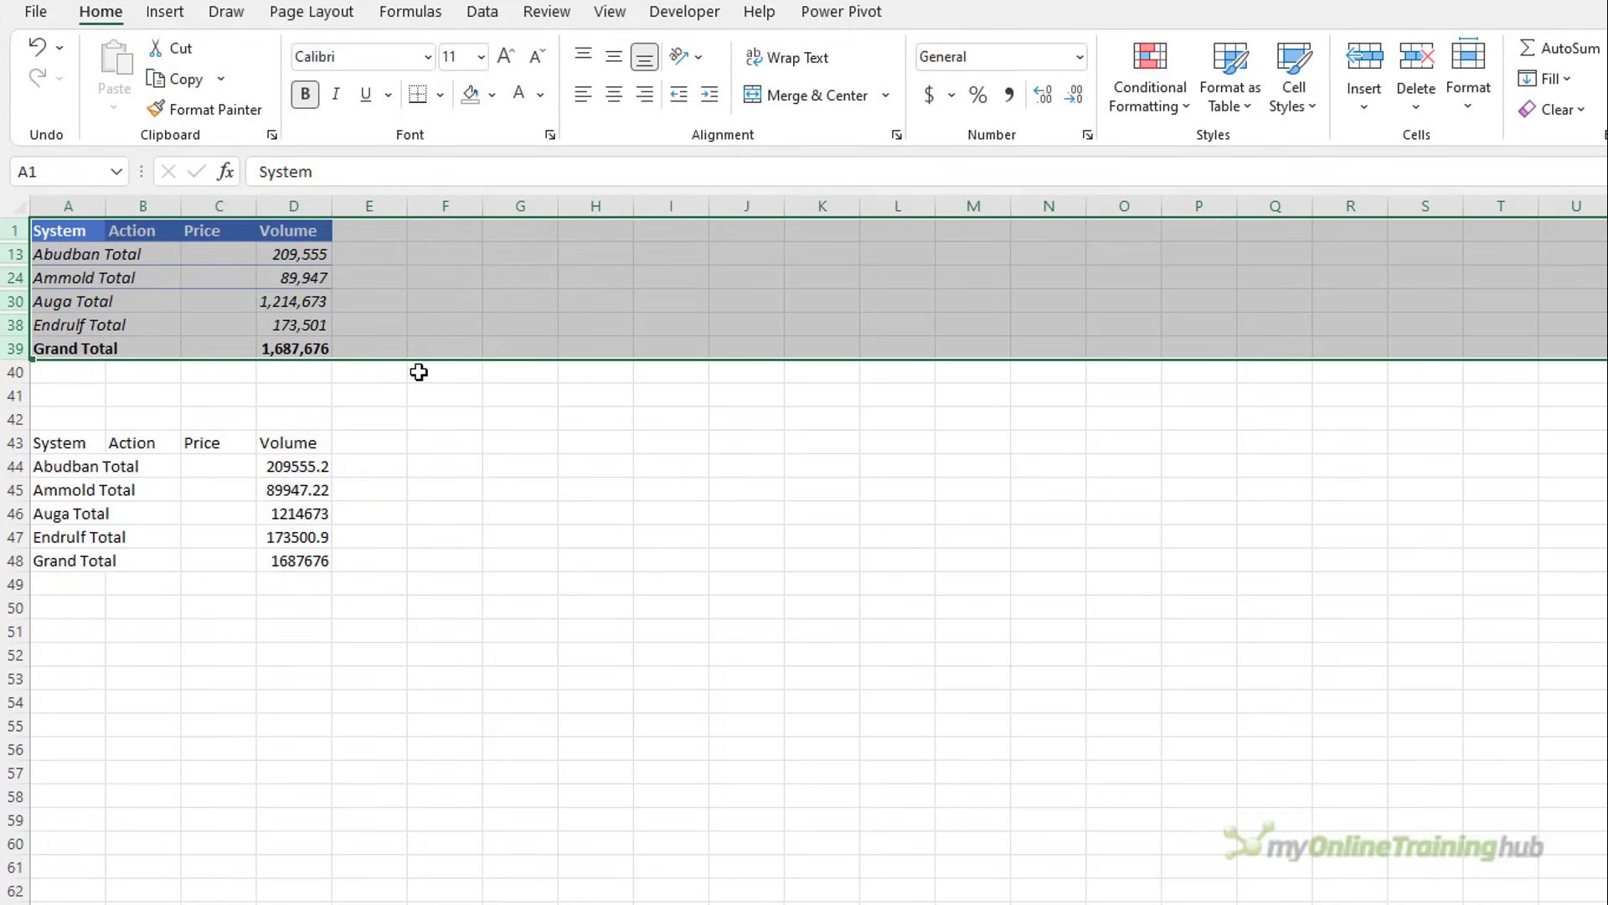
left_click(547, 12)
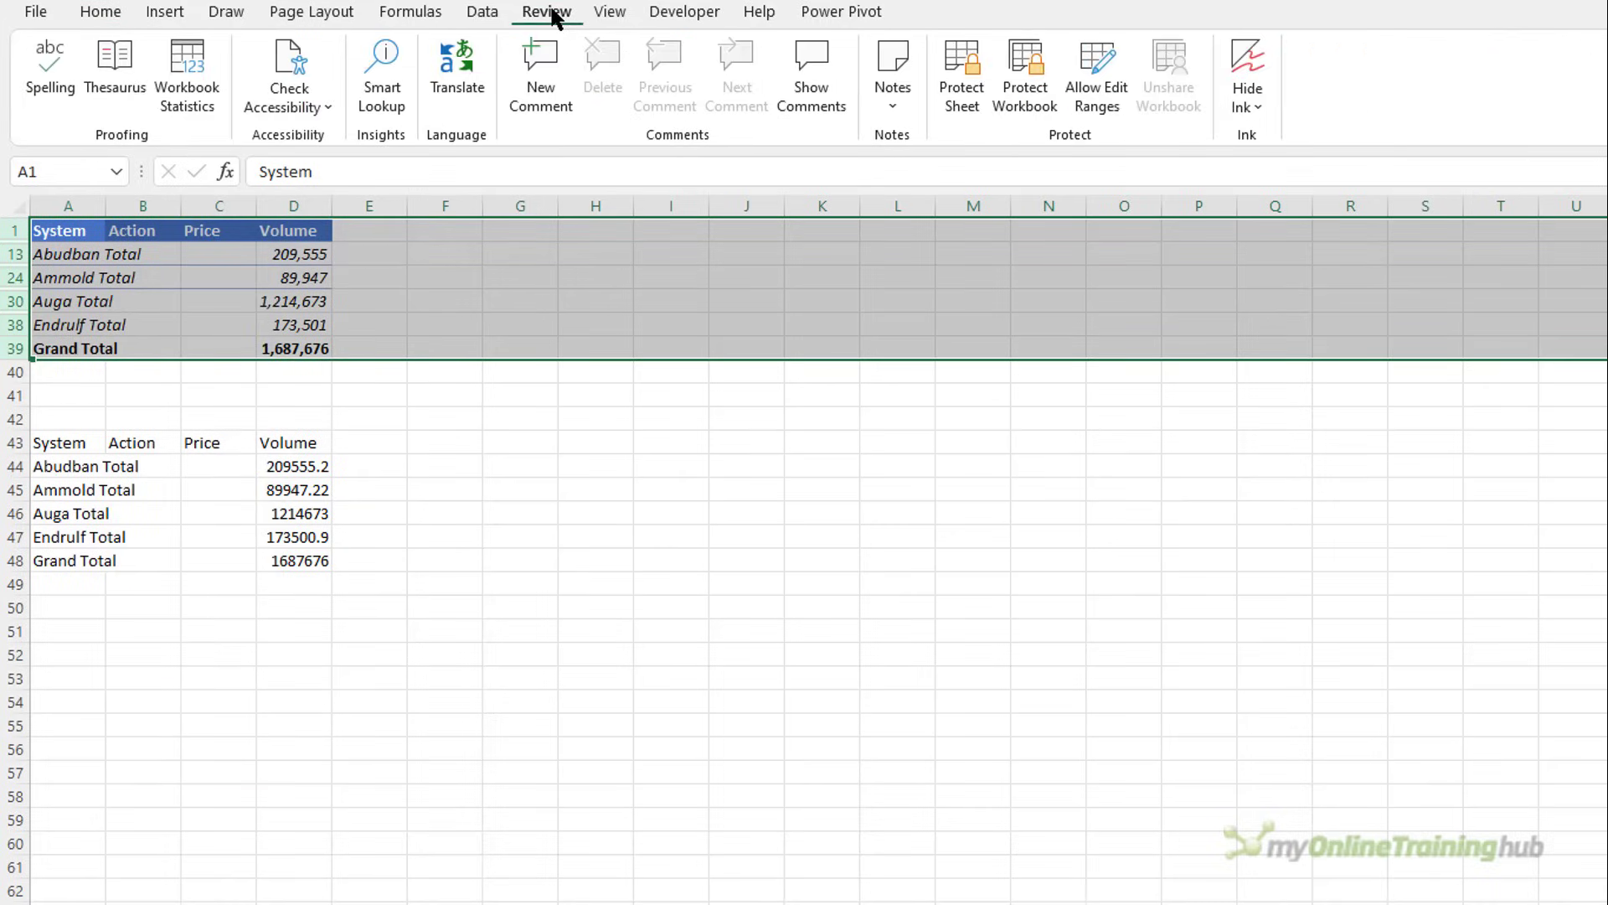